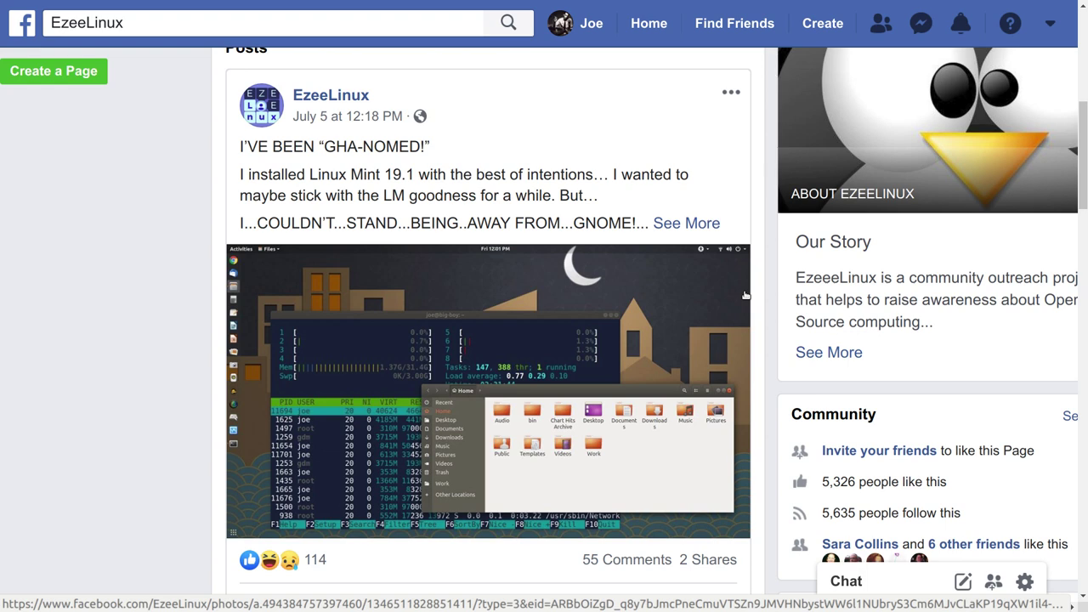
Search Activities for 'feedback' and open EzeeLinux Feedback Silde.jpg in Image Viewer
{"action": "key", "text": "super"}
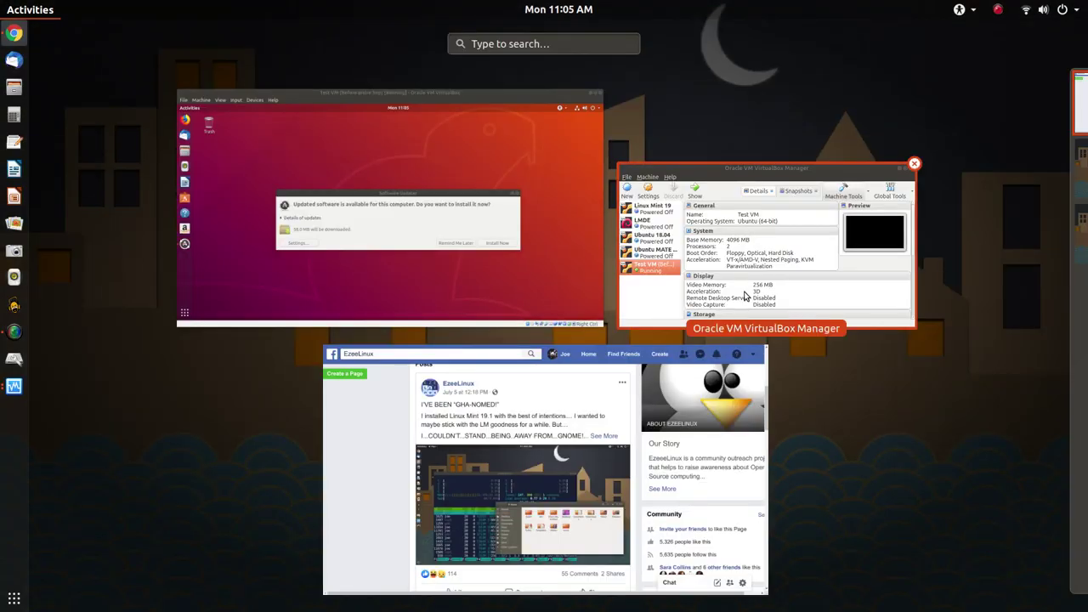
{"action": "type", "text": "feedb"}
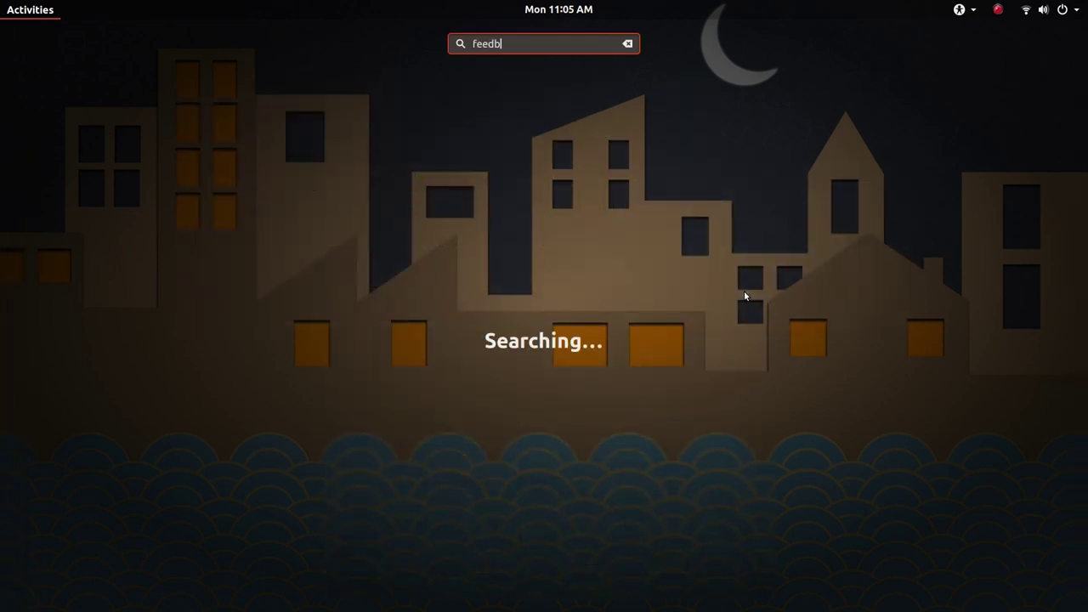
{"action": "type", "text": "ack"}
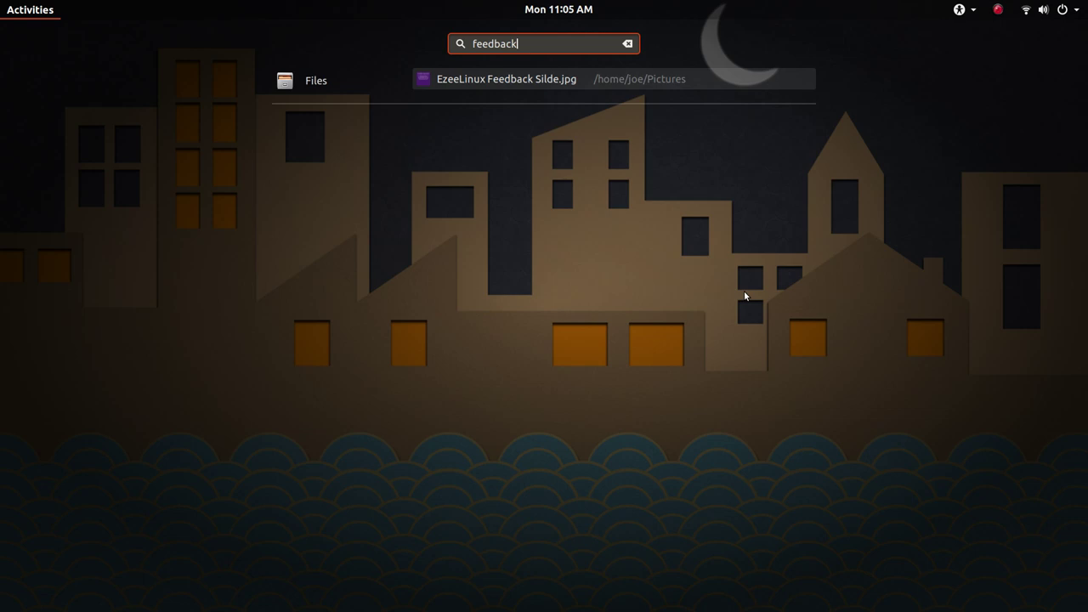
{"action": "key", "text": "Return"}
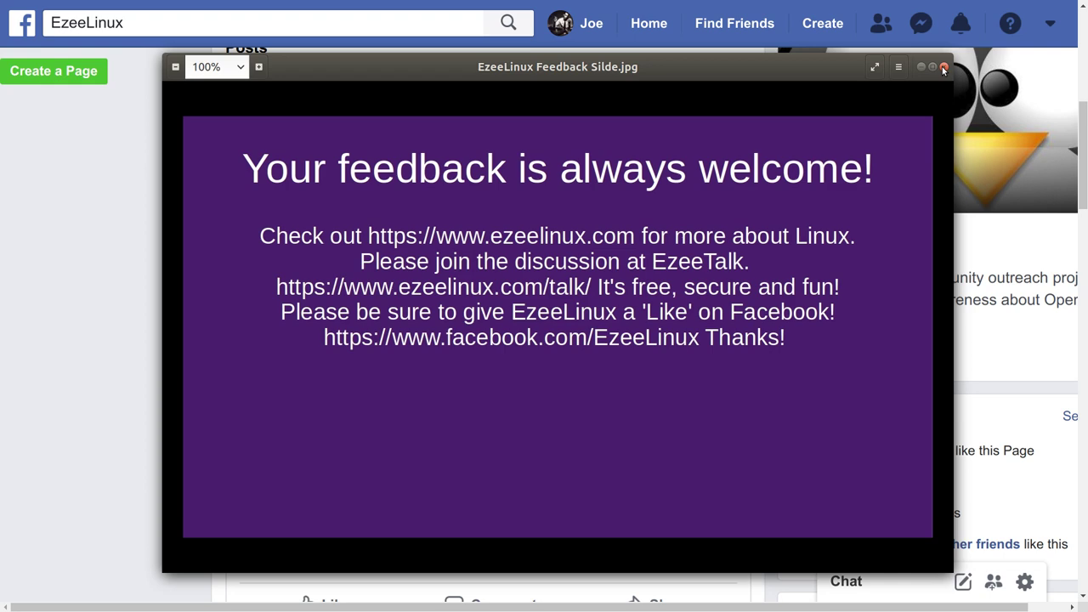
Close the Image Viewer window showing the feedback slide
{"action": "left_click", "coordinate": [941, 66]}
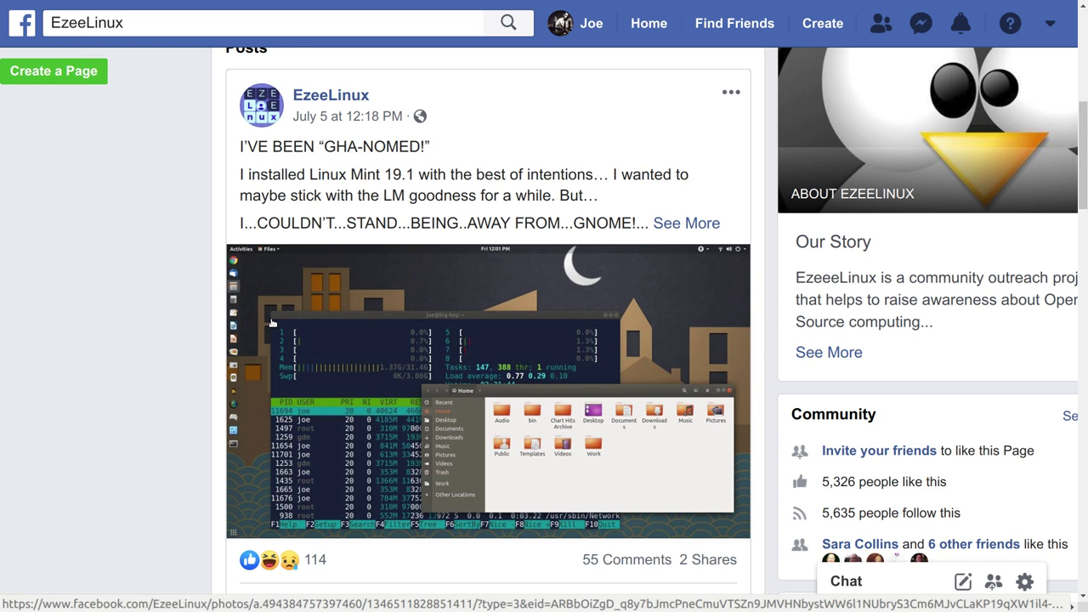
Open the photo in the EzeeLinux 'I'VE BEEN GHA-NOMED!' post
{"action": "left_click", "coordinate": [272, 322]}
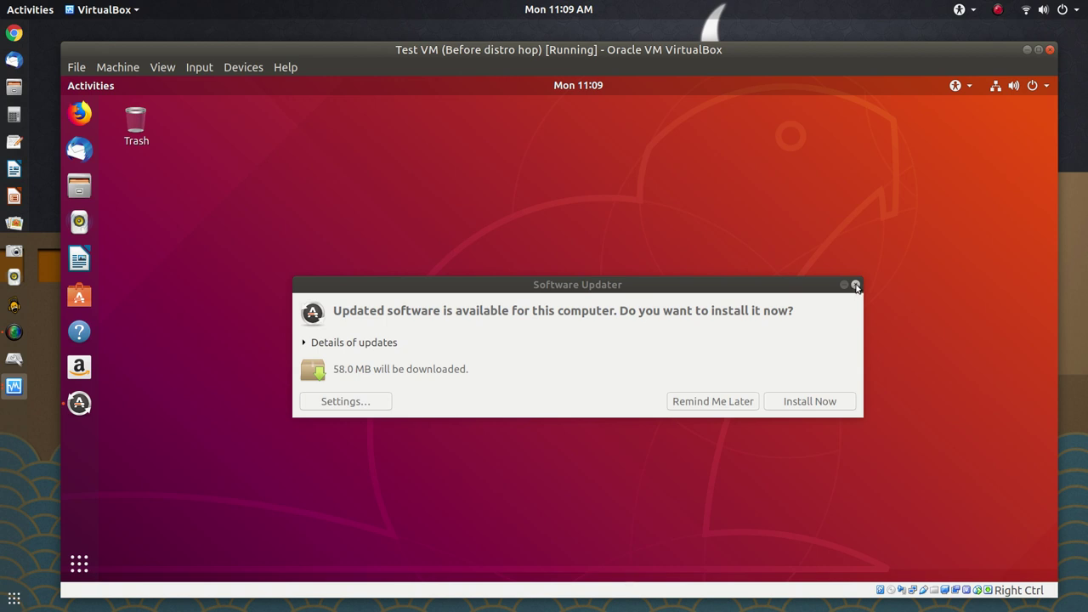
Dismiss Software Updater and power off the Test VM from Ubuntu's system menu
{"action": "left_click", "coordinate": [855, 286]}
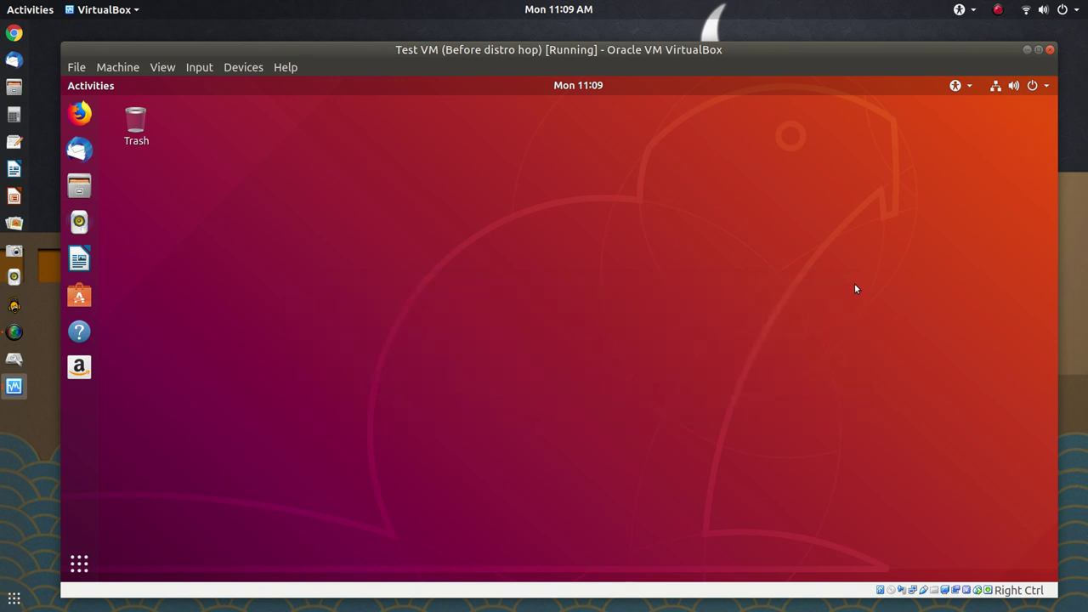
{"action": "left_click", "coordinate": [1038, 86]}
{"action": "left_click", "coordinate": [1004, 234]}
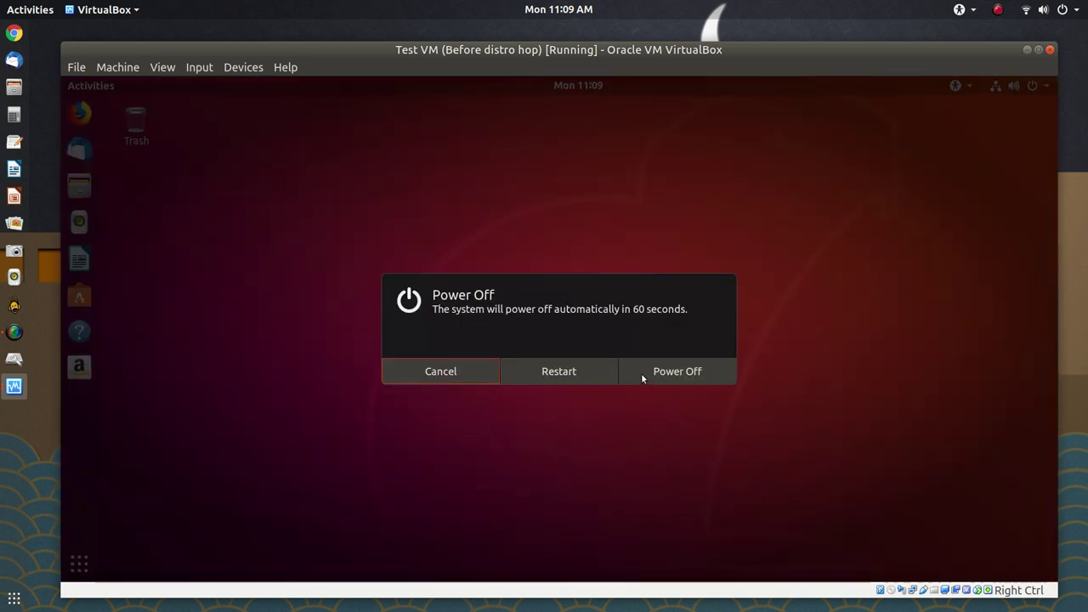
{"action": "left_click", "coordinate": [643, 375]}
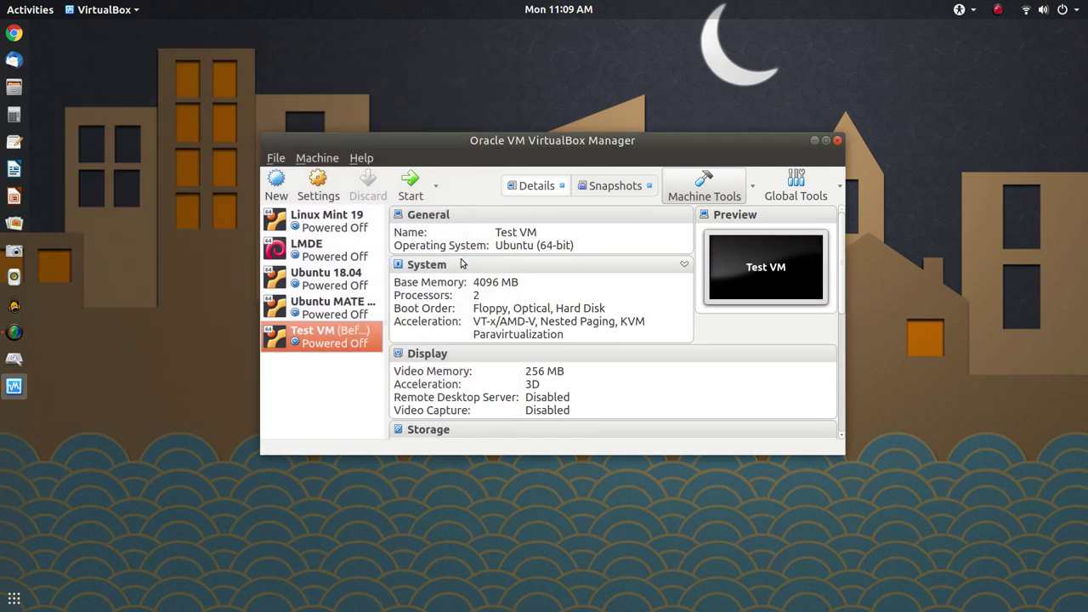
Open Settings for Test VM from its context menu in the Manager list
{"action": "right_click", "coordinate": [349, 346]}
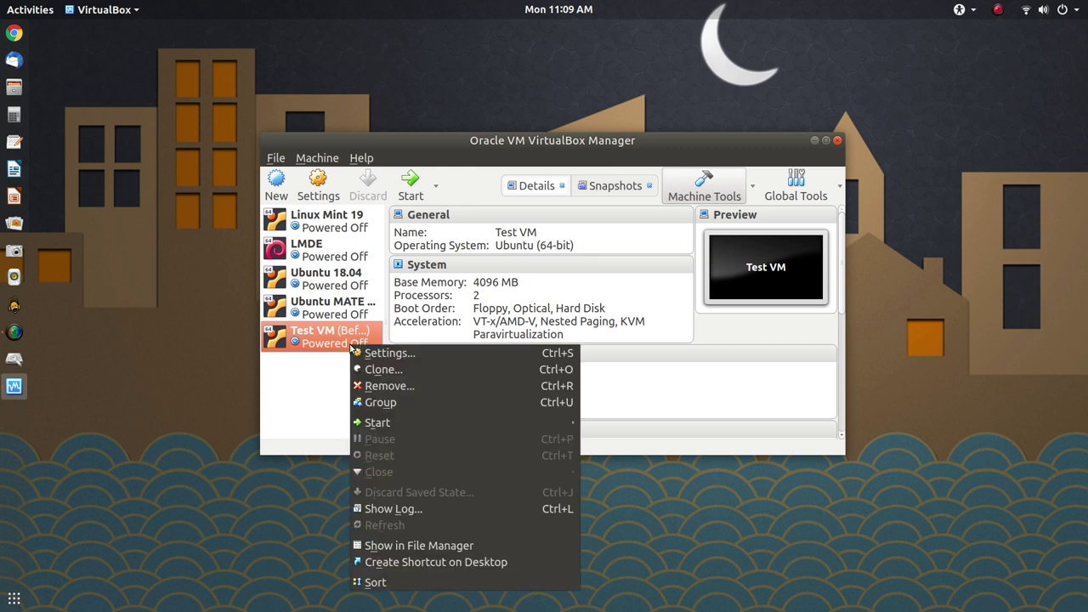
{"action": "left_click", "coordinate": [471, 353]}
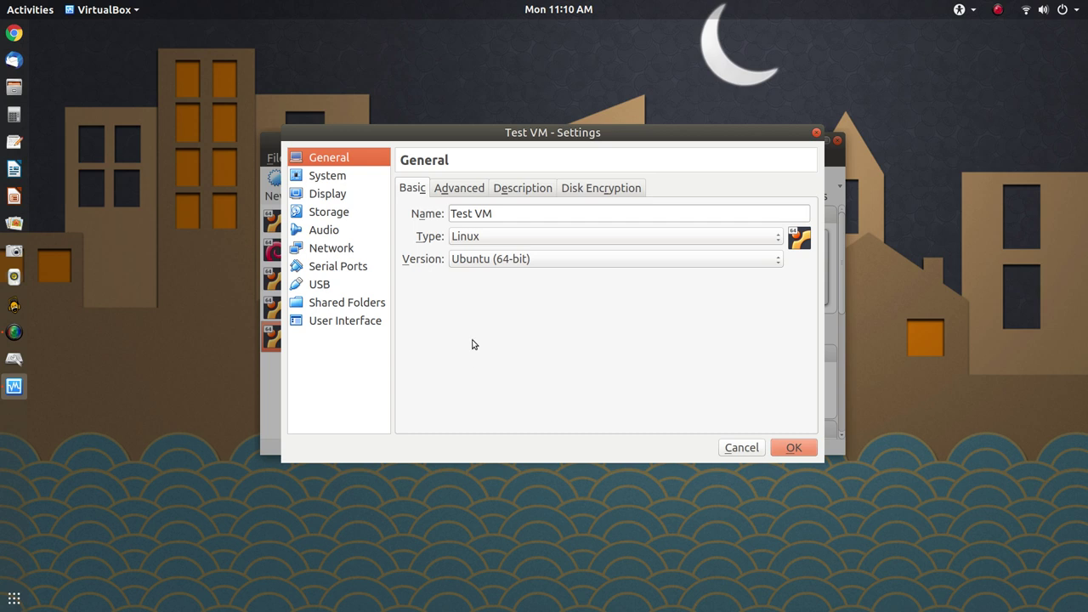
Show the Storage page of the Test VM settings
{"action": "left_click", "coordinate": [345, 215]}
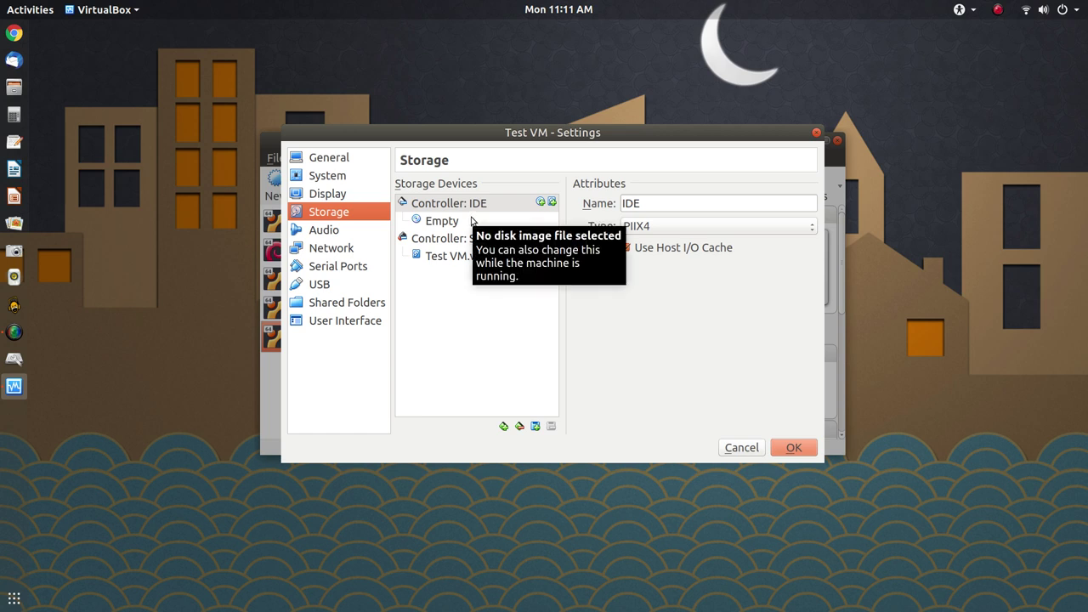
Load linuxmint-19.1-cinnamon-64bit.iso into the empty IDE optical drive
{"action": "left_click", "coordinate": [470, 219]}
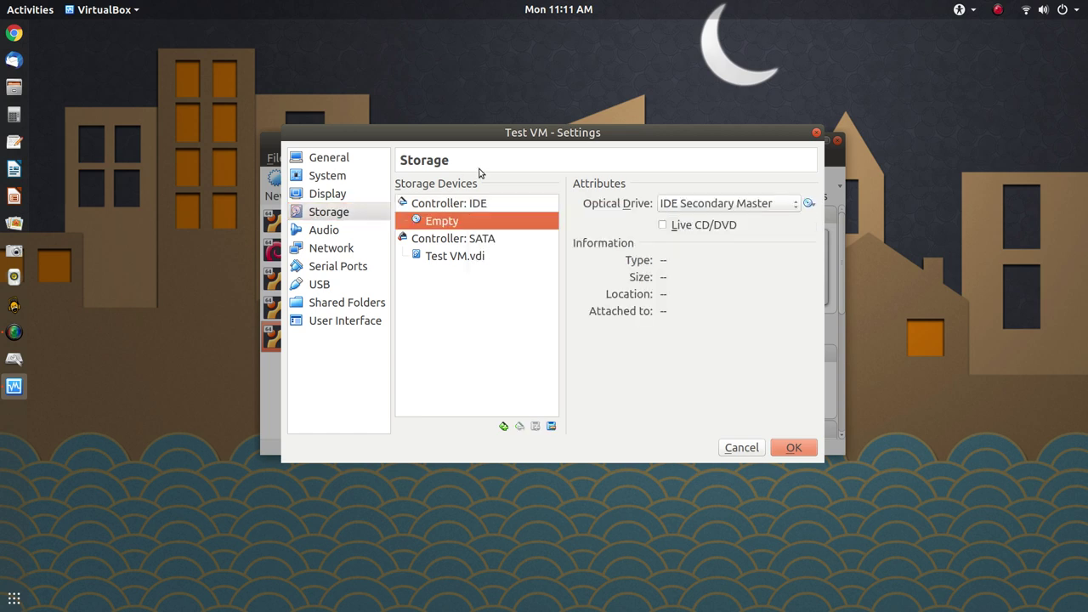
{"action": "left_click", "coordinate": [809, 203]}
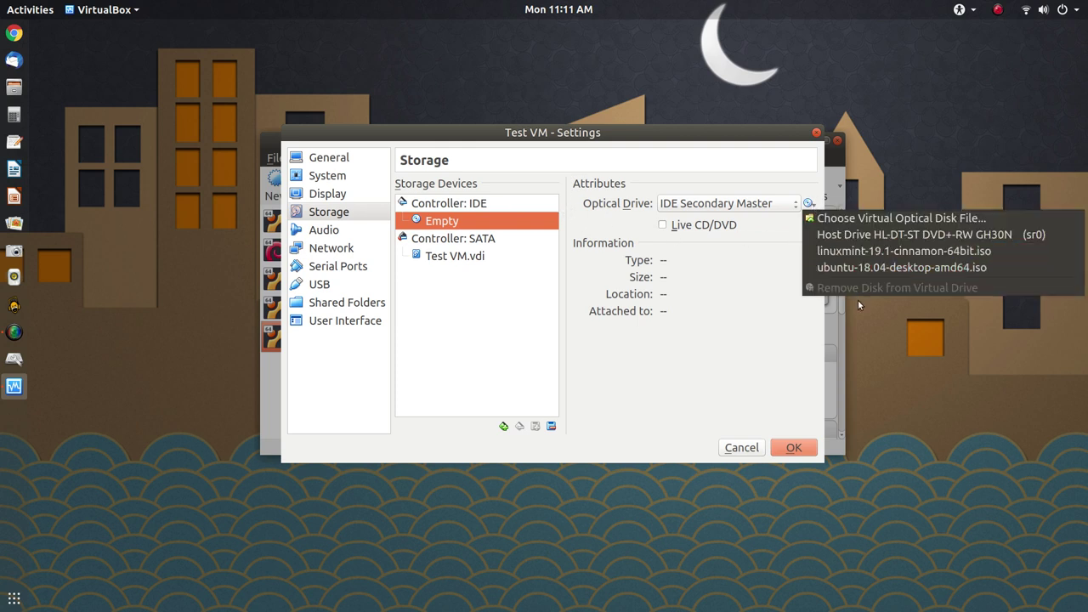
{"action": "left_click", "coordinate": [860, 251]}
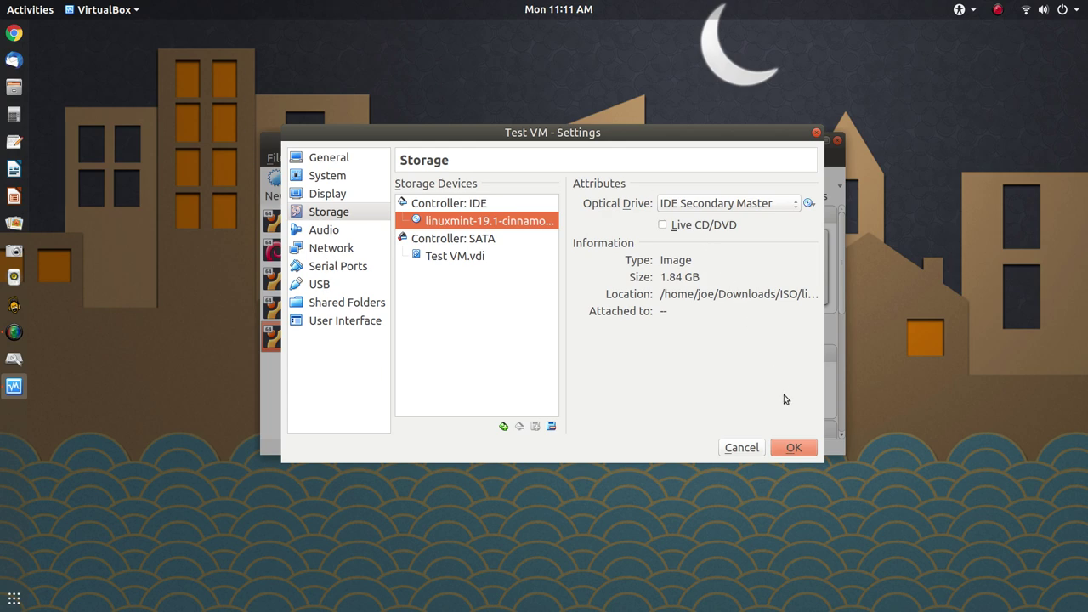
Save the storage settings and start Test VM to boot the Linux Mint image
{"action": "left_click", "coordinate": [788, 441]}
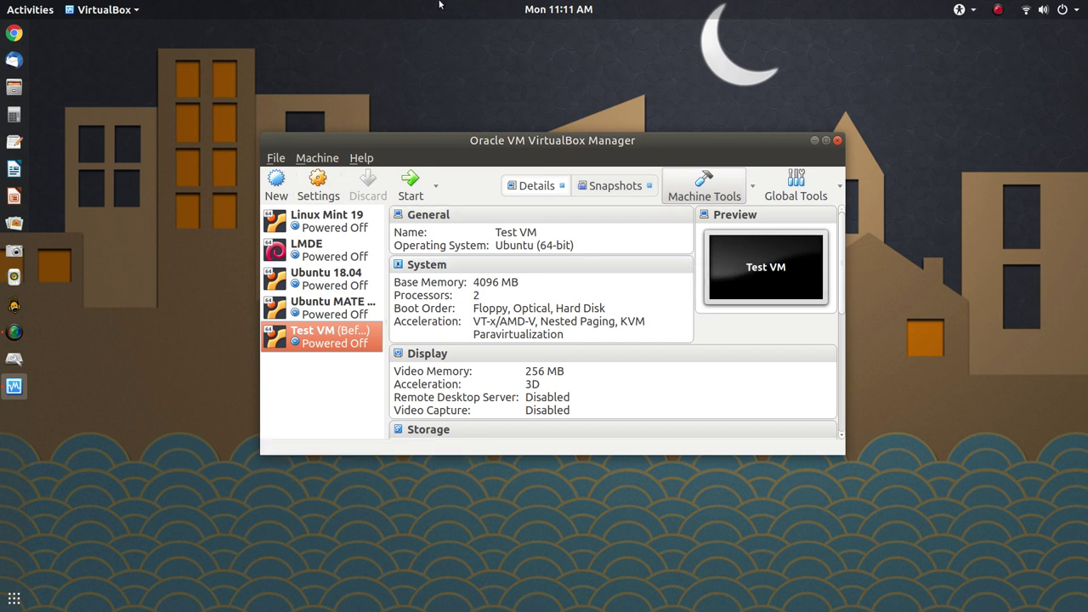
{"action": "left_click", "coordinate": [406, 181]}
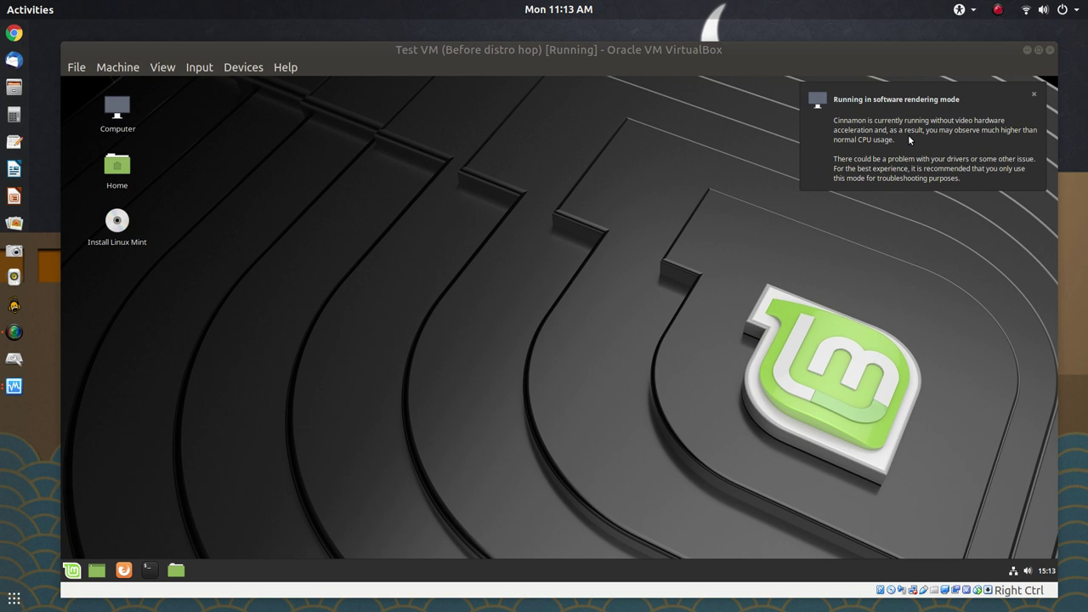
Dismiss the software rendering notice and set Font Selection's text scaling factor to 1.4
{"action": "left_click", "coordinate": [908, 134]}
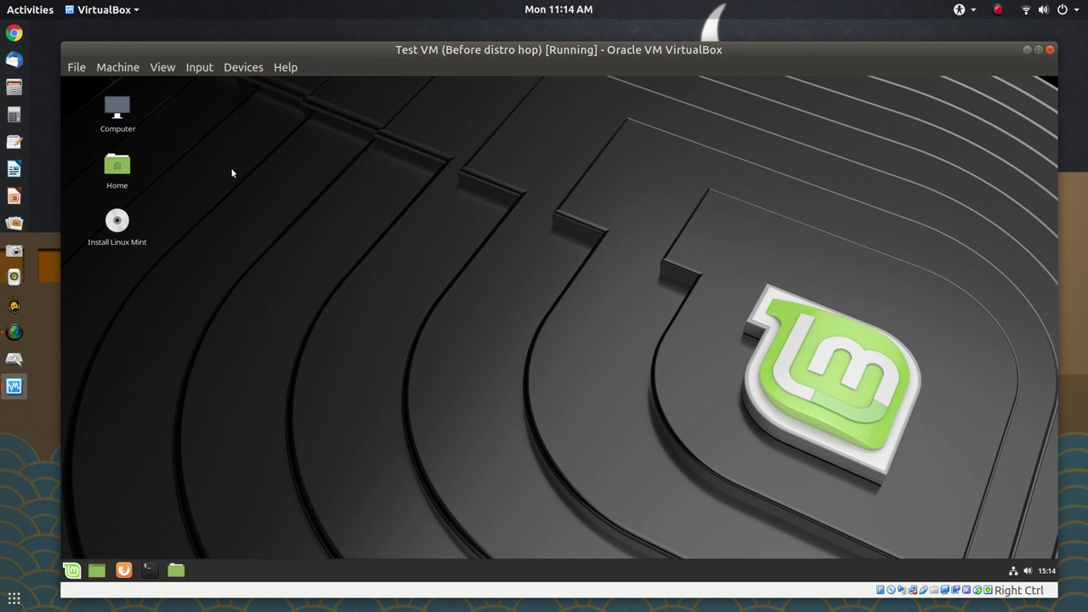
{"action": "left_click", "coordinate": [71, 570]}
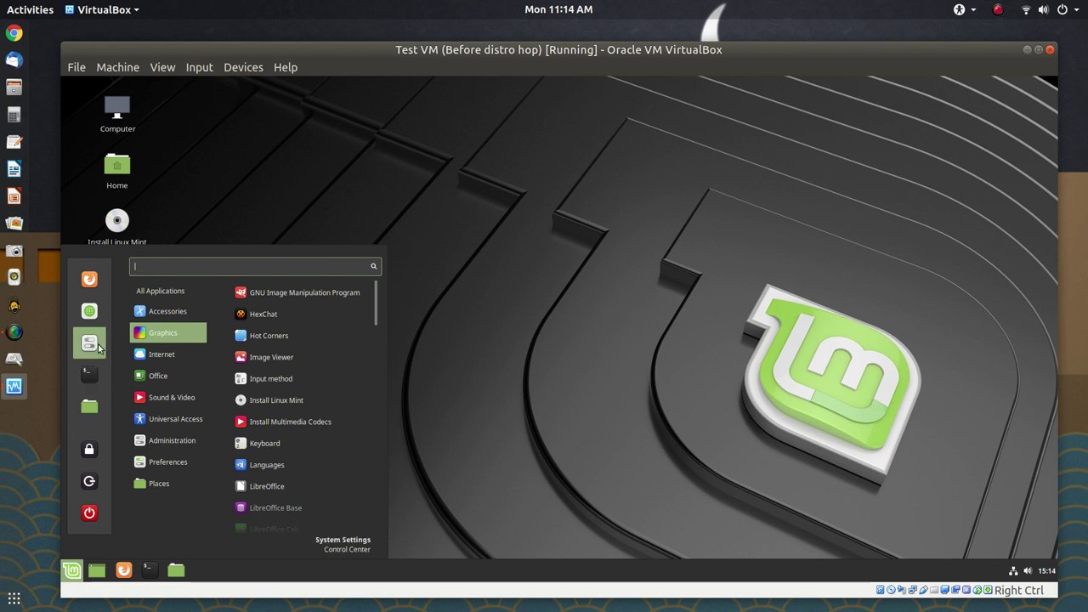
{"action": "left_click", "coordinate": [97, 346]}
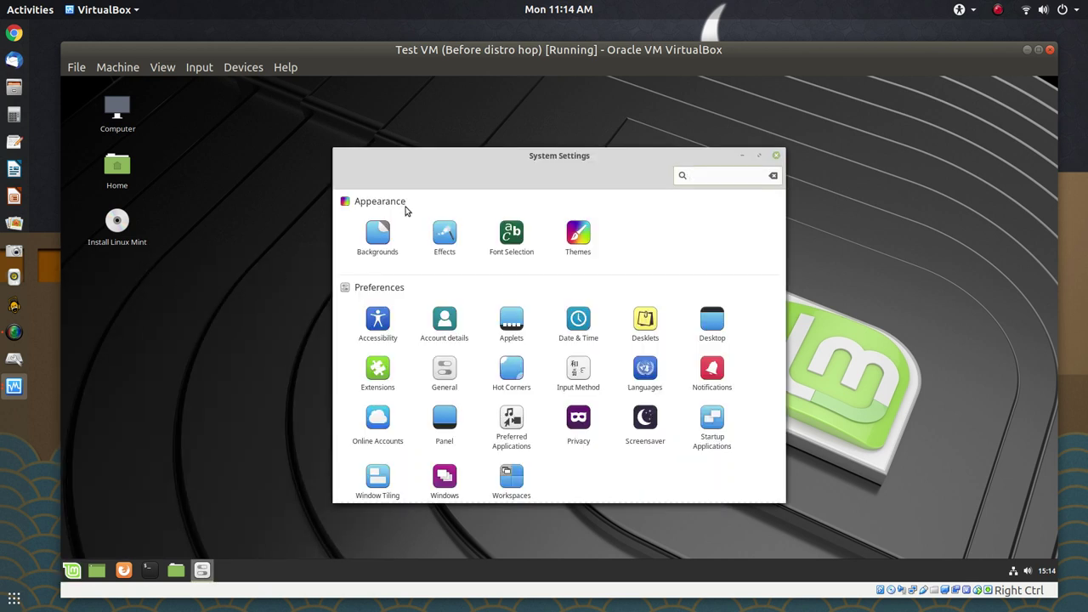
{"action": "left_click", "coordinate": [508, 243]}
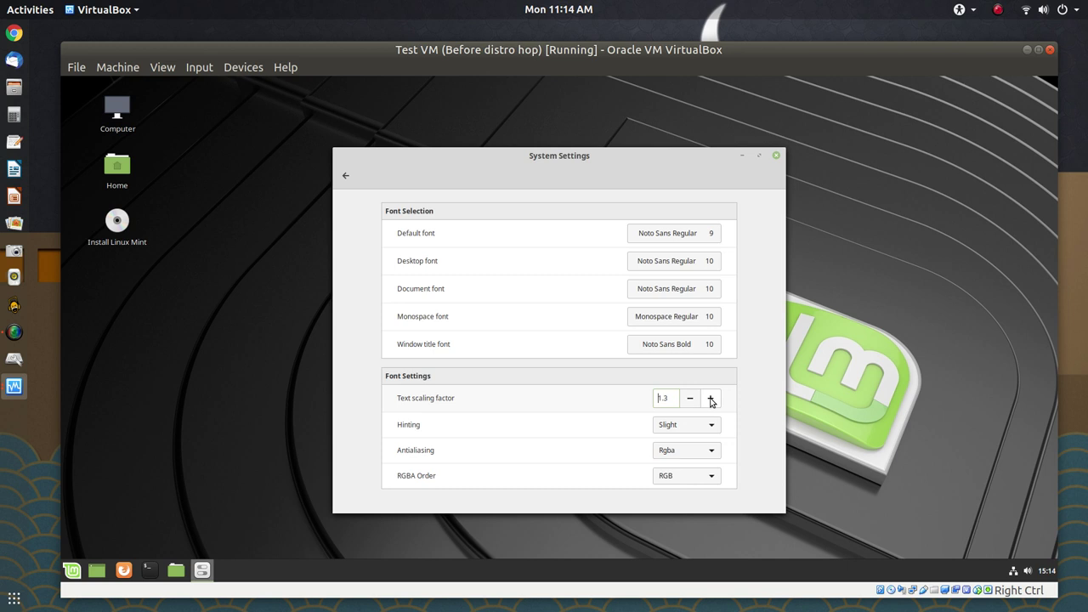
{"action": "left_click", "coordinate": [712, 407]}
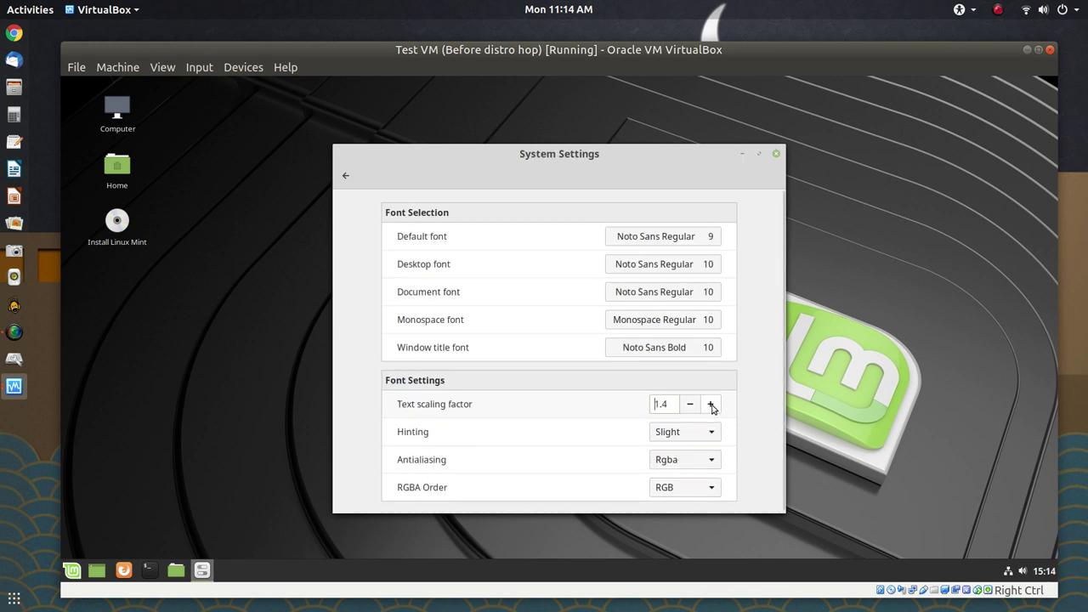
{"action": "left_click", "coordinate": [775, 156]}
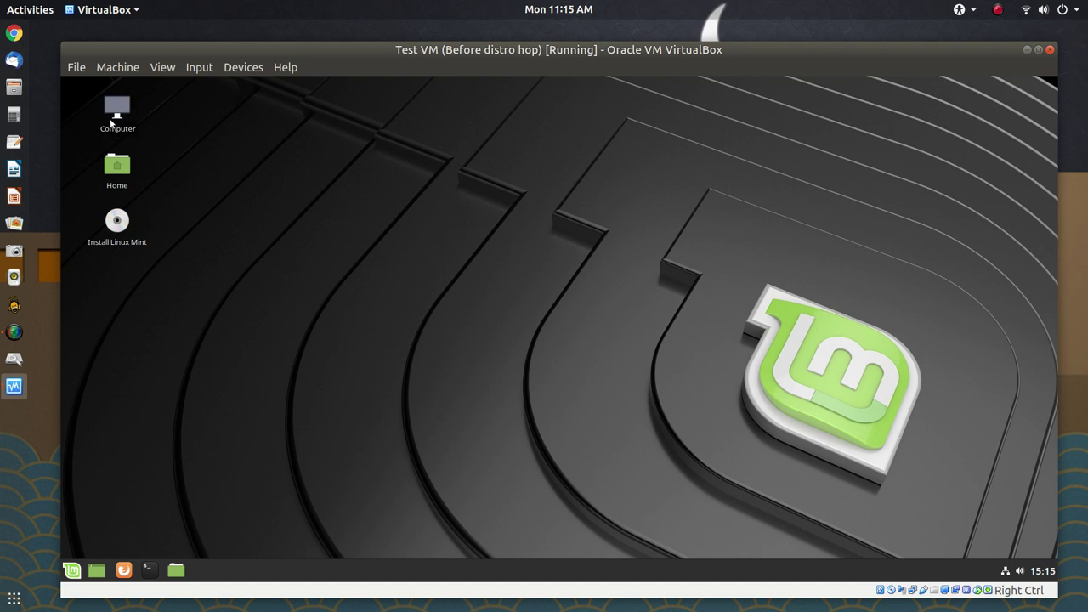
Open Computer from the desktop, widen its sidebar, and move the window up-left
{"action": "double_click", "coordinate": [110, 123]}
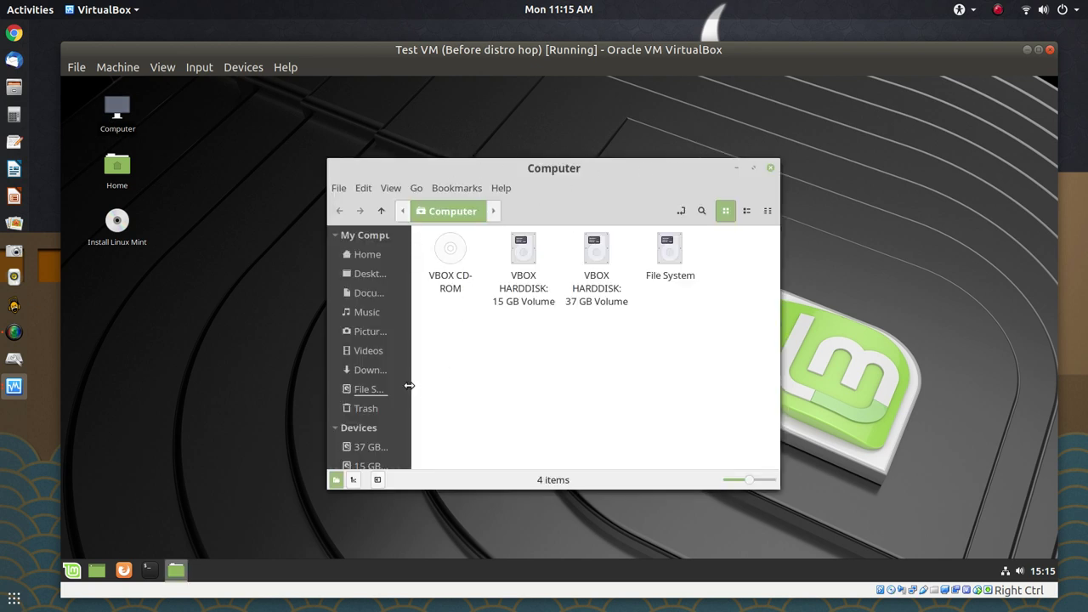
{"action": "left_click_drag", "start_coordinate": [409, 354], "coordinate": [457, 355]}
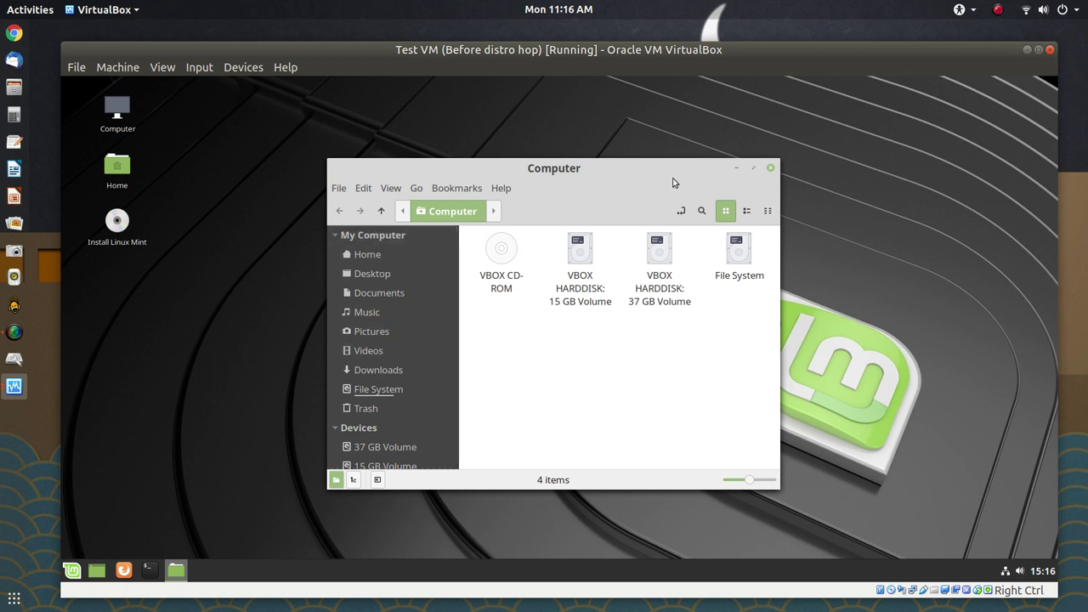
{"action": "left_click_drag", "start_coordinate": [670, 170], "coordinate": [637, 153]}
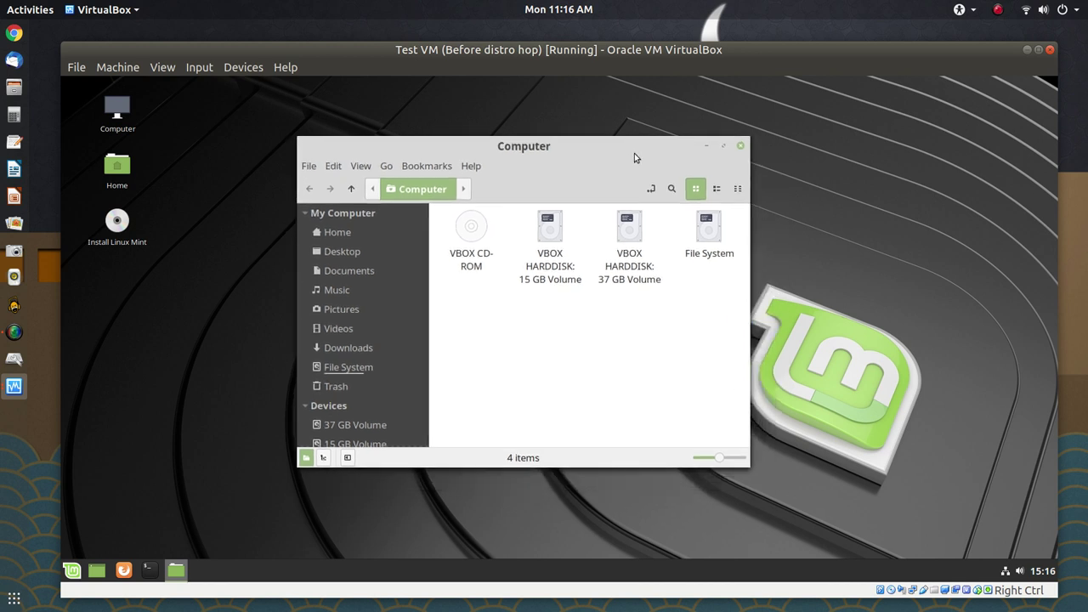
Mount and open the 37 GB VBOX HARDDISK volume to see its single user folder
{"action": "left_click", "coordinate": [628, 244]}
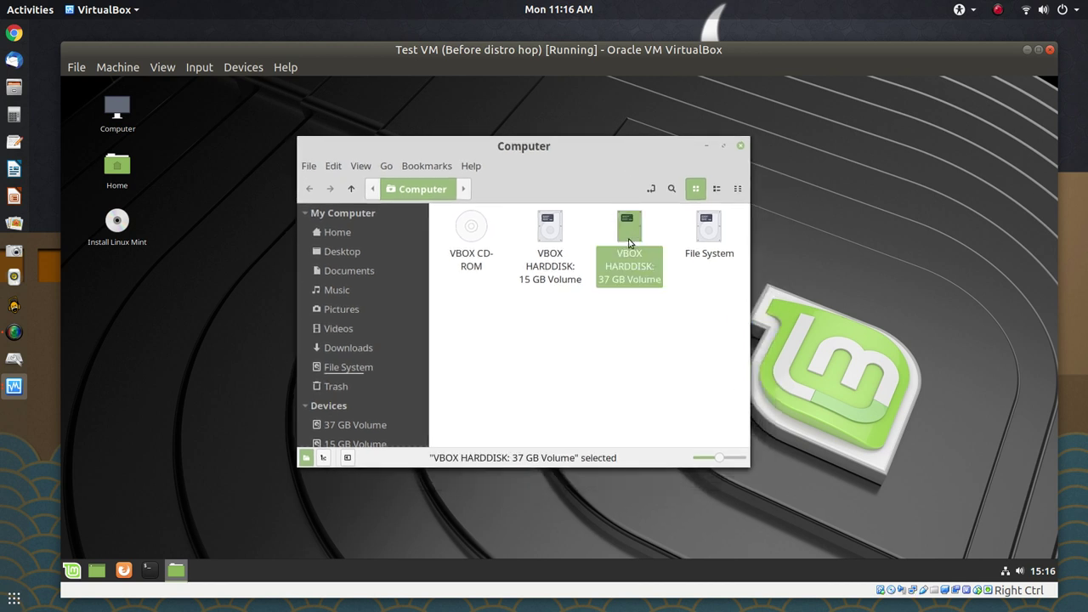
{"action": "double_click", "coordinate": [628, 244]}
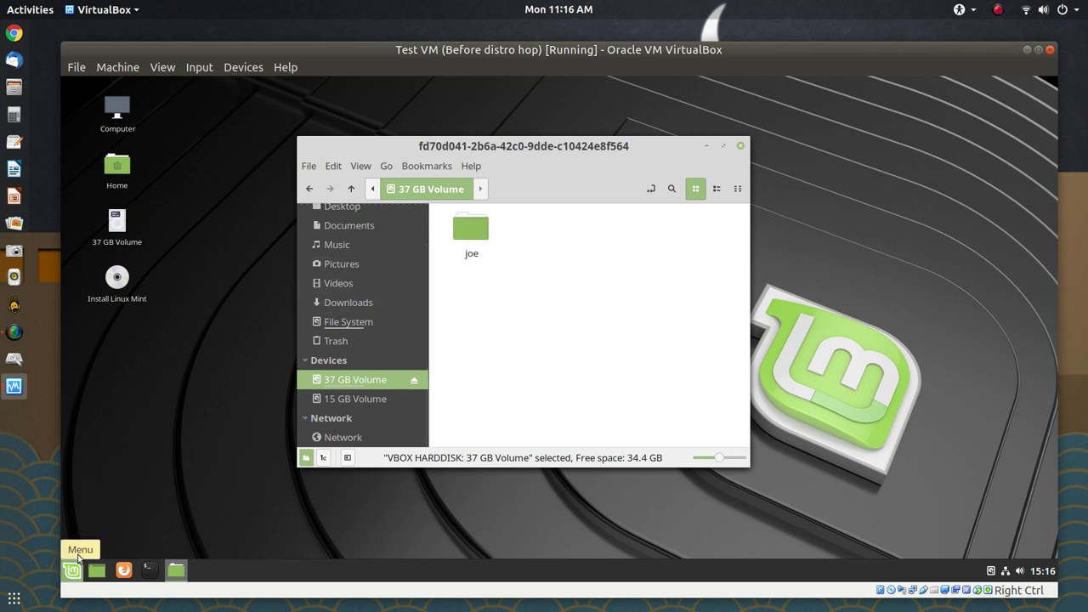
Search the Mint menu for 'gparted' and launch GParted to view the /dev/sda partitions
{"action": "left_click", "coordinate": [75, 578]}
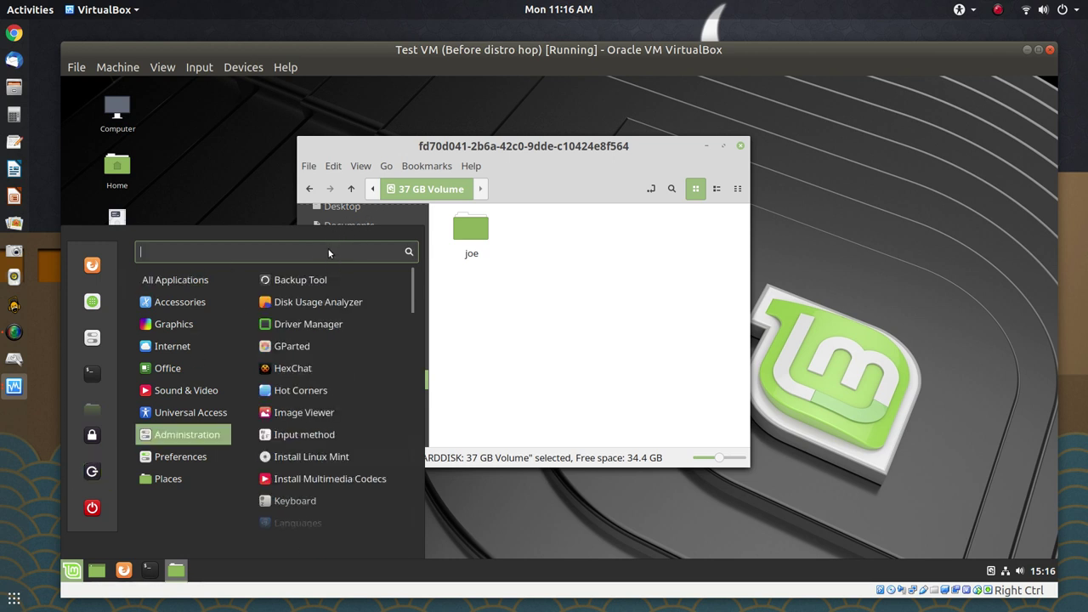
{"action": "type", "text": "g"}
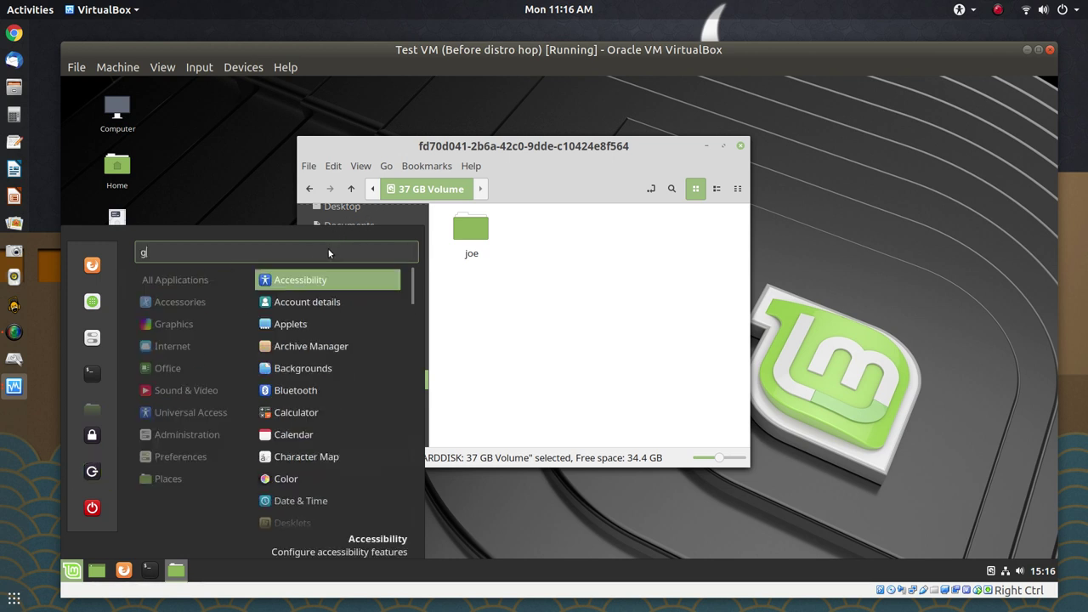
{"action": "type", "text": "part6ed"}
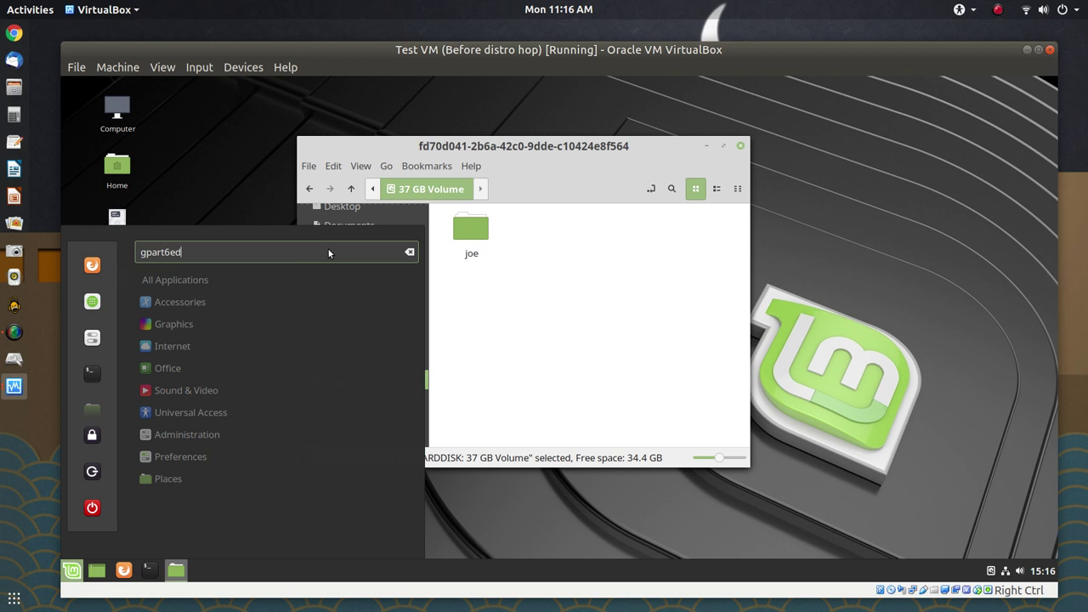
{"action": "key", "text": "BackSpace"}
{"action": "key", "text": "BackSpace"}
{"action": "key", "text": "BackSpace"}
{"action": "key", "text": "BackSpace"}
{"action": "key", "text": "BackSpace"}
{"action": "key", "text": "BackSpace"}
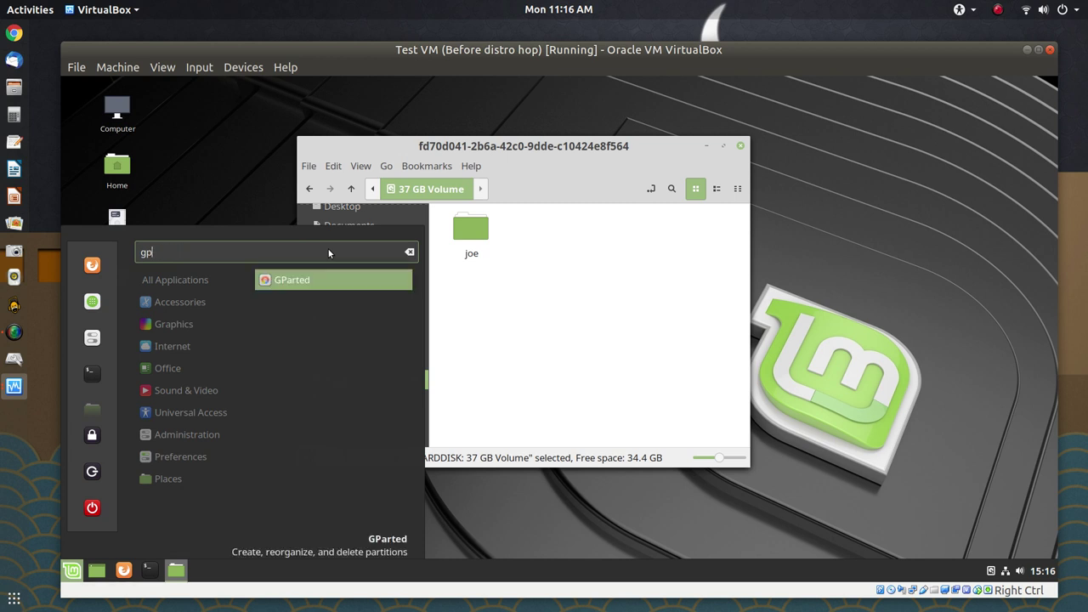
{"action": "key", "text": "BackSpace"}
{"action": "key", "text": "BackSpace"}
{"action": "type", "text": "gparted"}
{"action": "left_click", "coordinate": [338, 279]}
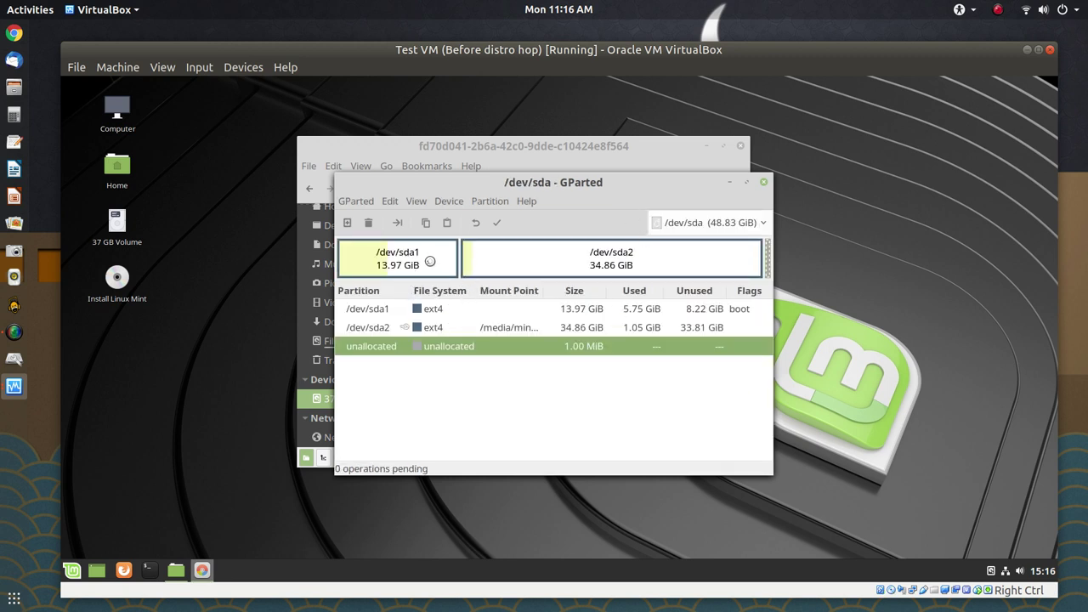
Inspect /dev/sda1 (13.97 GiB, boot) and /dev/sda2 (34.86 GiB) in GParted, then close it
{"action": "left_click", "coordinate": [430, 261]}
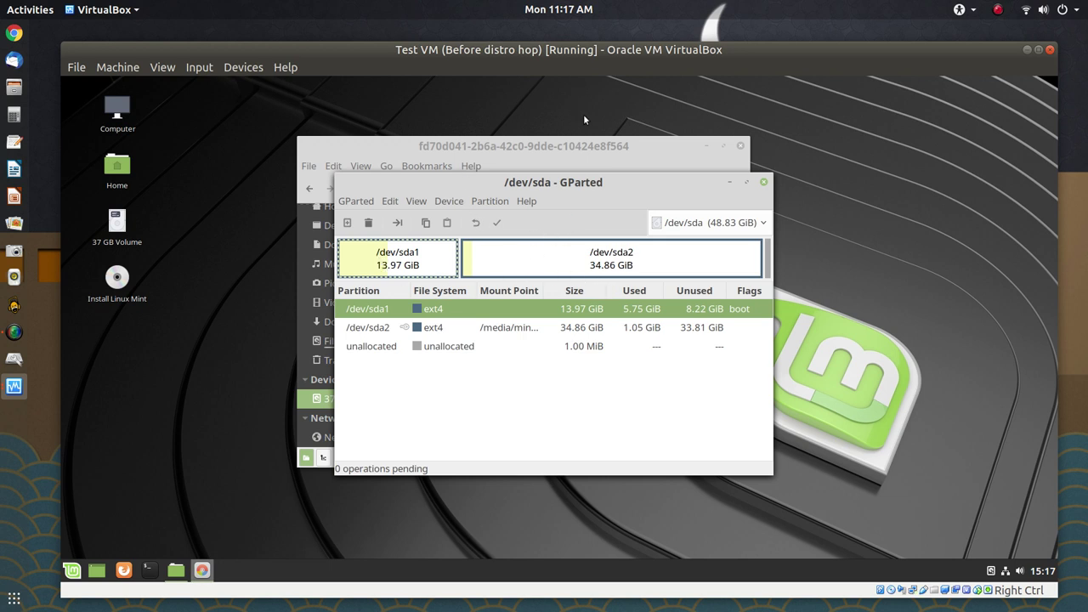
{"action": "left_click", "coordinate": [582, 259]}
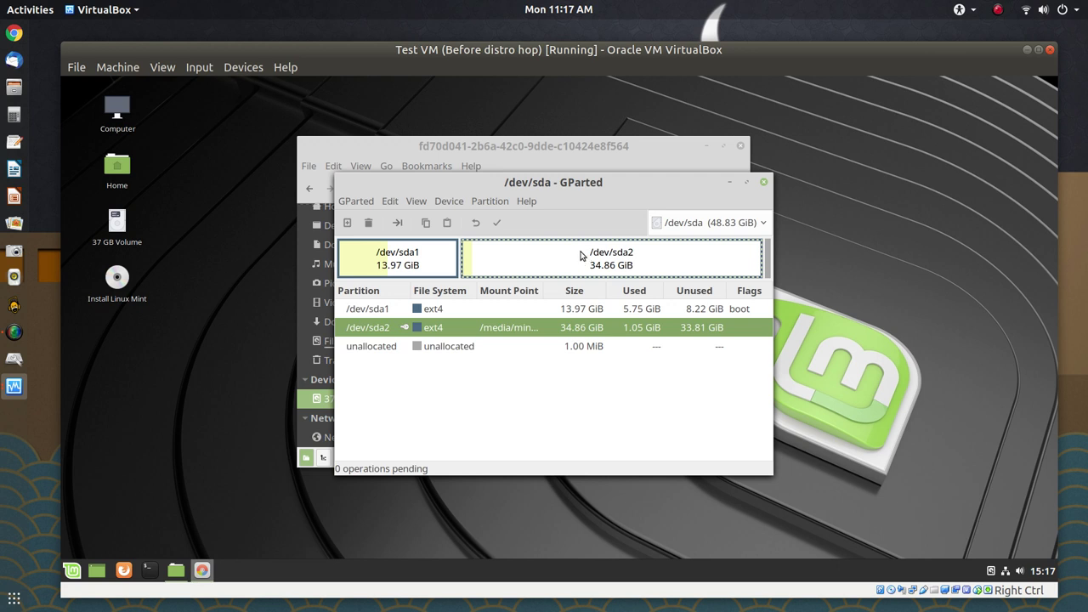
{"action": "left_click", "coordinate": [413, 265]}
{"action": "left_click", "coordinate": [496, 269]}
{"action": "left_click", "coordinate": [762, 182]}
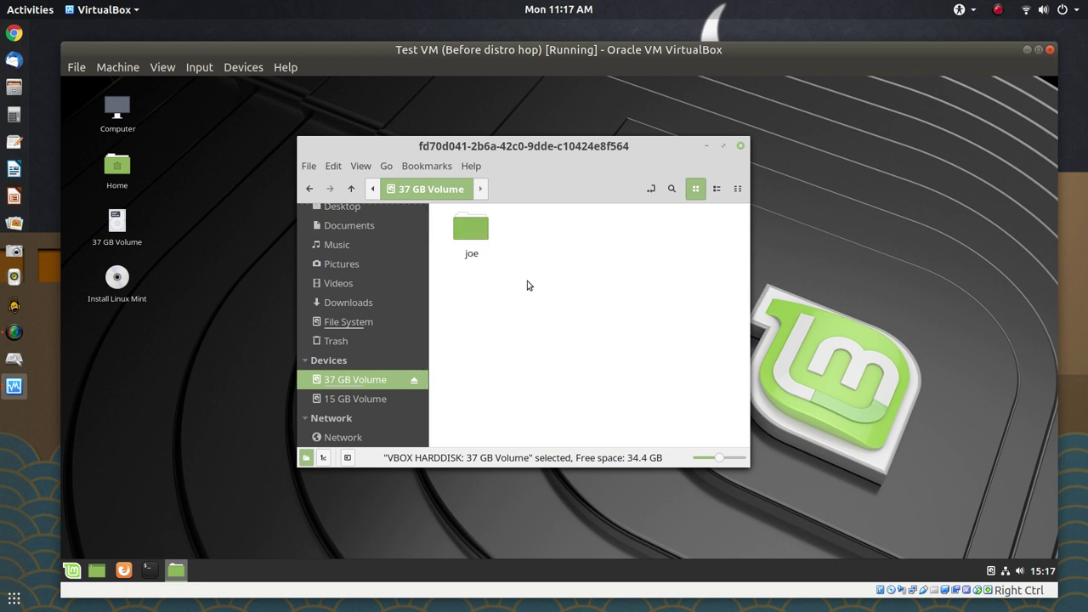
{"action": "double_click", "coordinate": [472, 241]}
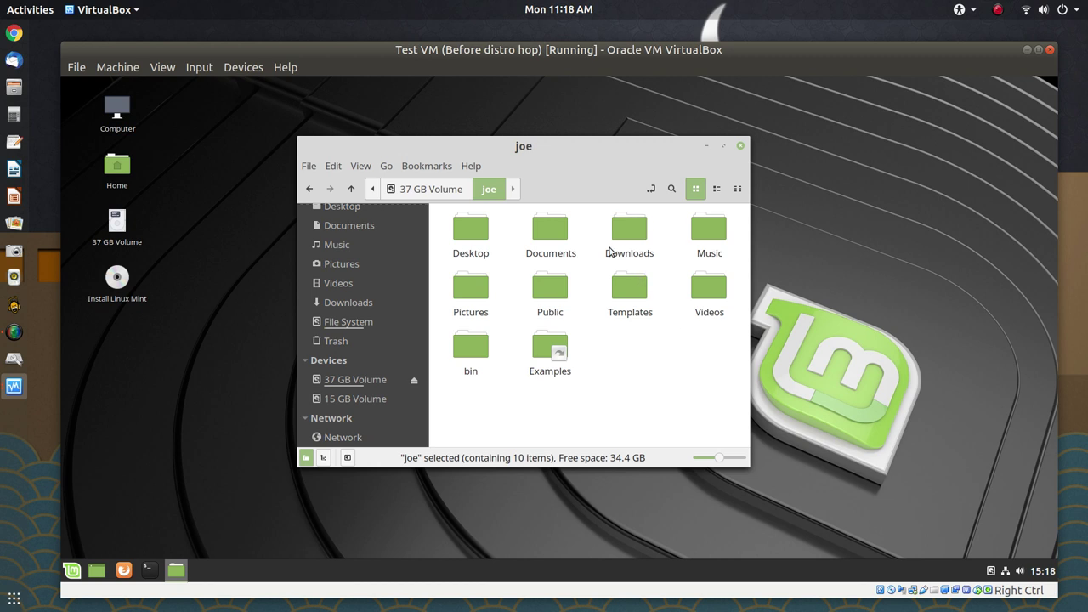
{"action": "left_click", "coordinate": [447, 192]}
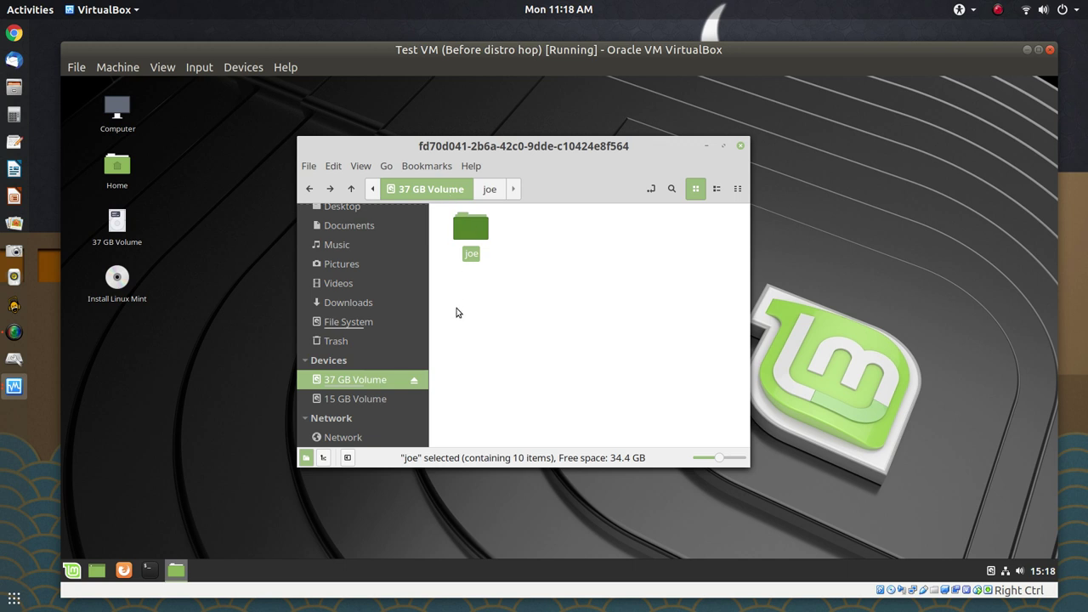
Open a terminal in the 37 GB volume's folder, enlarge its text, and shift it left
{"action": "left_click", "coordinate": [514, 259]}
{"action": "right_click", "coordinate": [541, 253]}
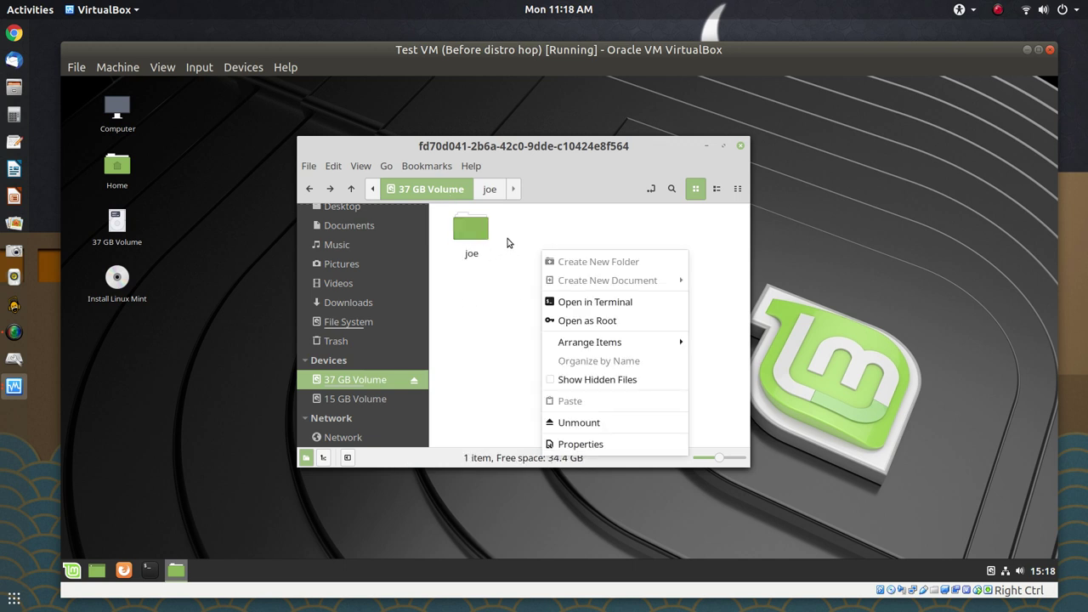
{"action": "left_click", "coordinate": [573, 307]}
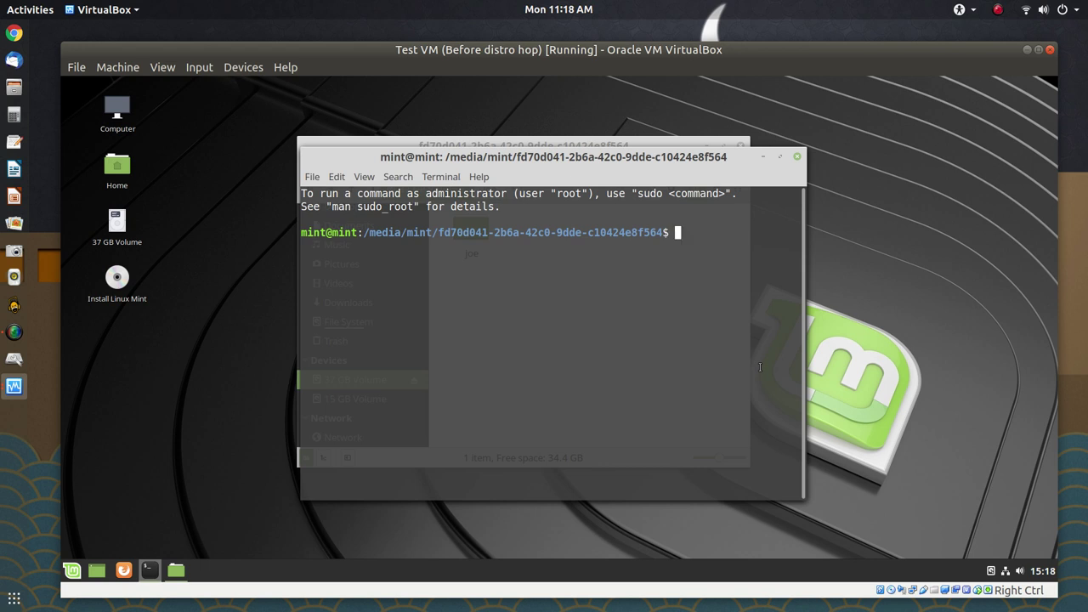
{"action": "key", "text": "ctrl+plus"}
{"action": "key", "text": "ctrl+plus"}
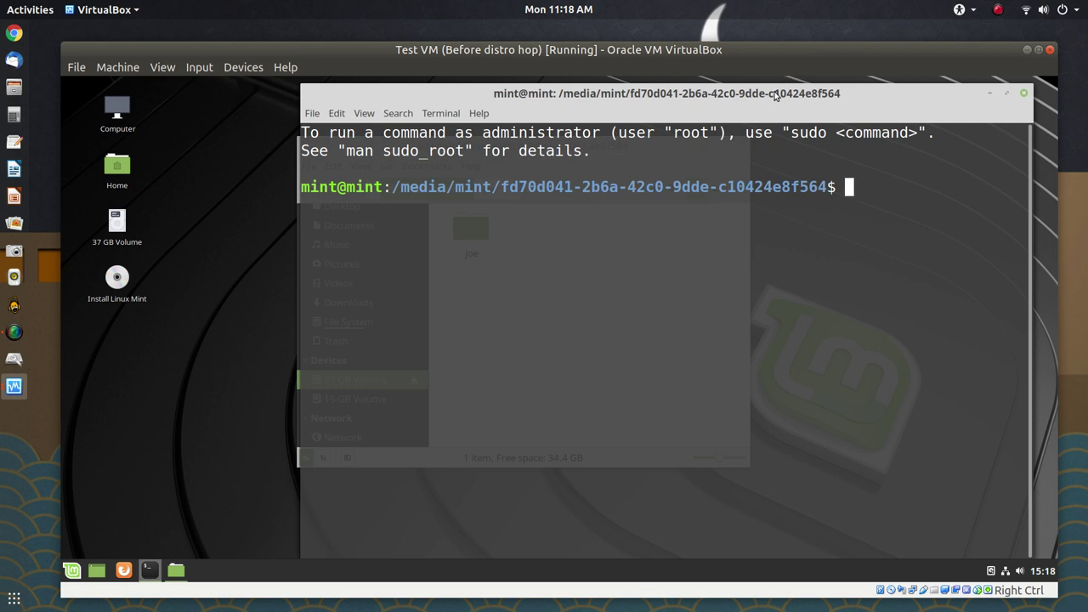
{"action": "left_click_drag", "start_coordinate": [774, 92], "coordinate": [687, 89]}
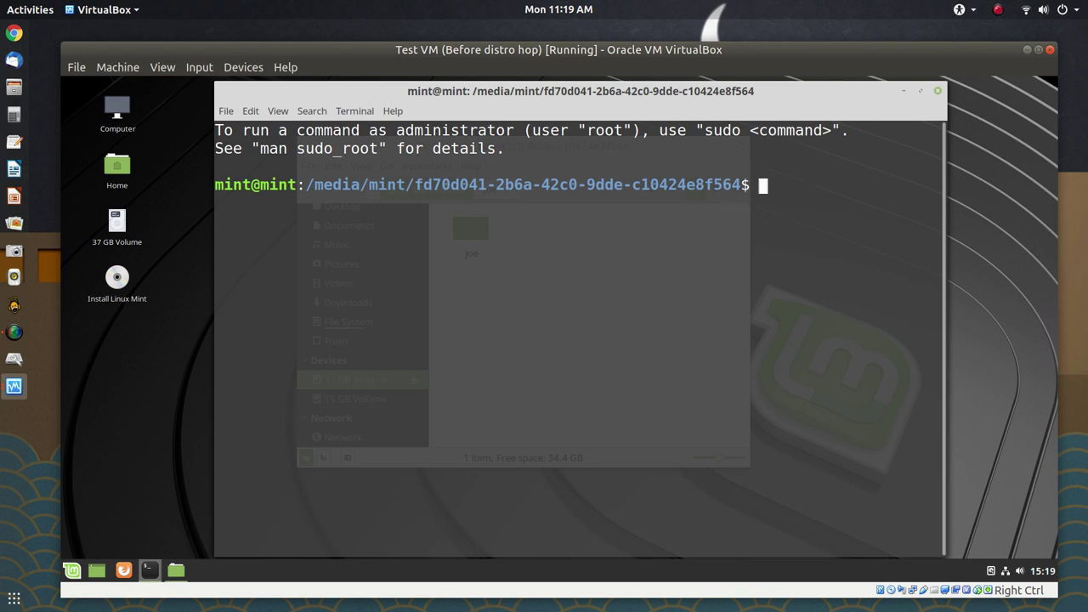
List the volume with ls, then try renaming the user folder to joe-backup with mv, which fails
{"action": "type", "text": "ls"}
{"action": "key", "text": "Return"}
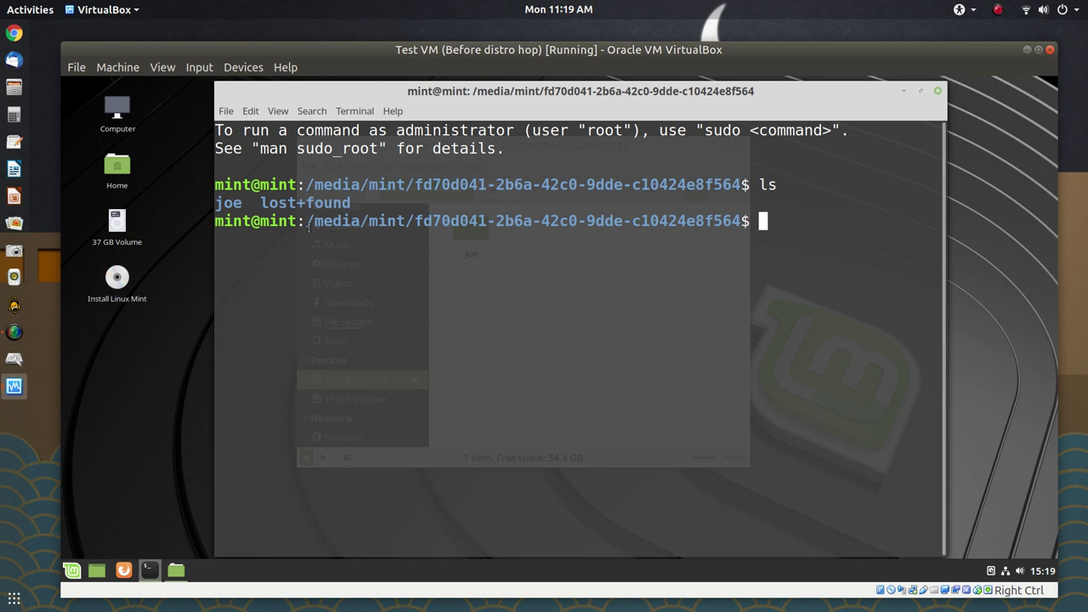
{"action": "type", "text": "mv"}
{"action": "type", "text": "e joe-"}
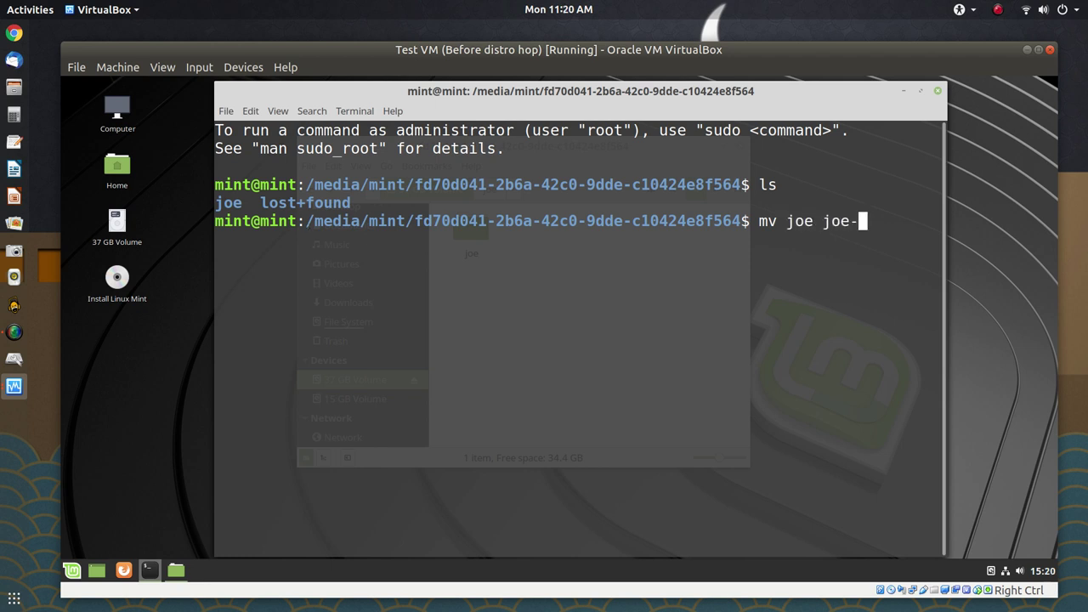
{"action": "type", "text": "backup"}
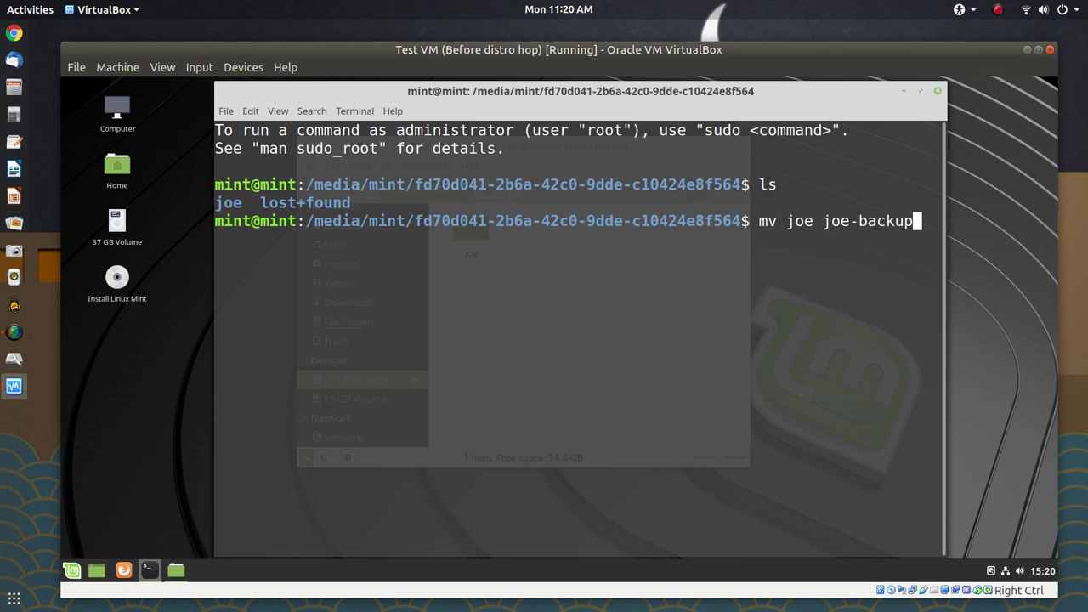
{"action": "key", "text": "Left"}
{"action": "key", "text": "Left"}
{"action": "key", "text": "Left"}
{"action": "key", "text": "Left"}
{"action": "key", "text": "Left"}
{"action": "key", "text": "Left"}
{"action": "key", "text": "Left"}
{"action": "key", "text": "Left"}
{"action": "key", "text": "Left"}
{"action": "key", "text": "Left"}
{"action": "key", "text": "Left"}
{"action": "key", "text": "Left"}
{"action": "key", "text": "Left"}
{"action": "key", "text": "Left"}
{"action": "key", "text": "Left"}
{"action": "key", "text": "Left"}
{"action": "key", "text": "Left"}
{"action": "type", "text": "sudo"}
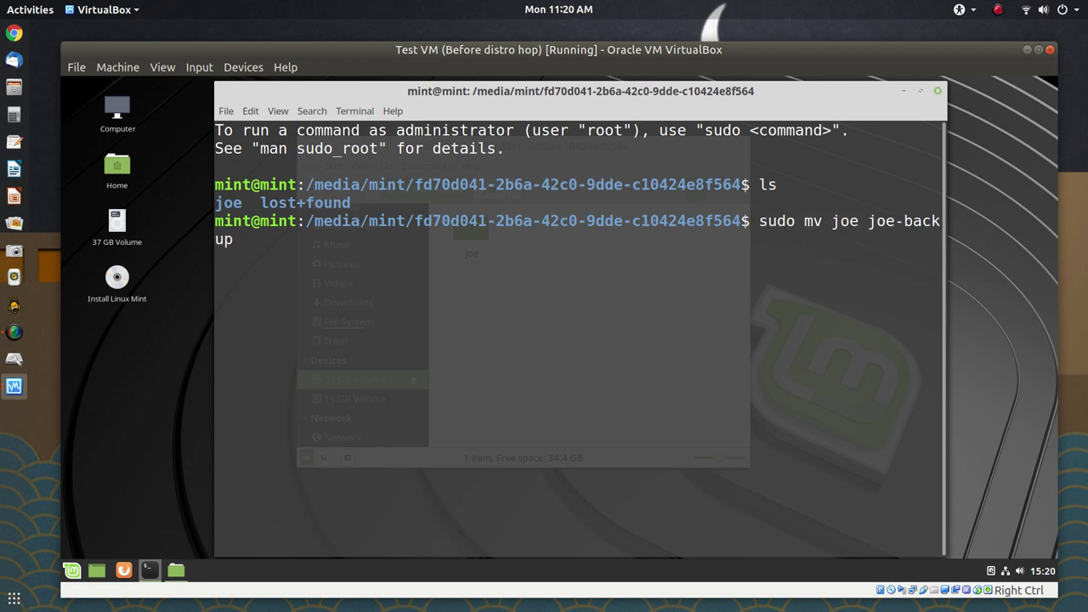
{"action": "key", "text": "BackSpace"}
{"action": "key", "text": "BackSpace"}
{"action": "key", "text": "BackSpace"}
{"action": "key", "text": "BackSpace"}
{"action": "key", "text": "BackSpace"}
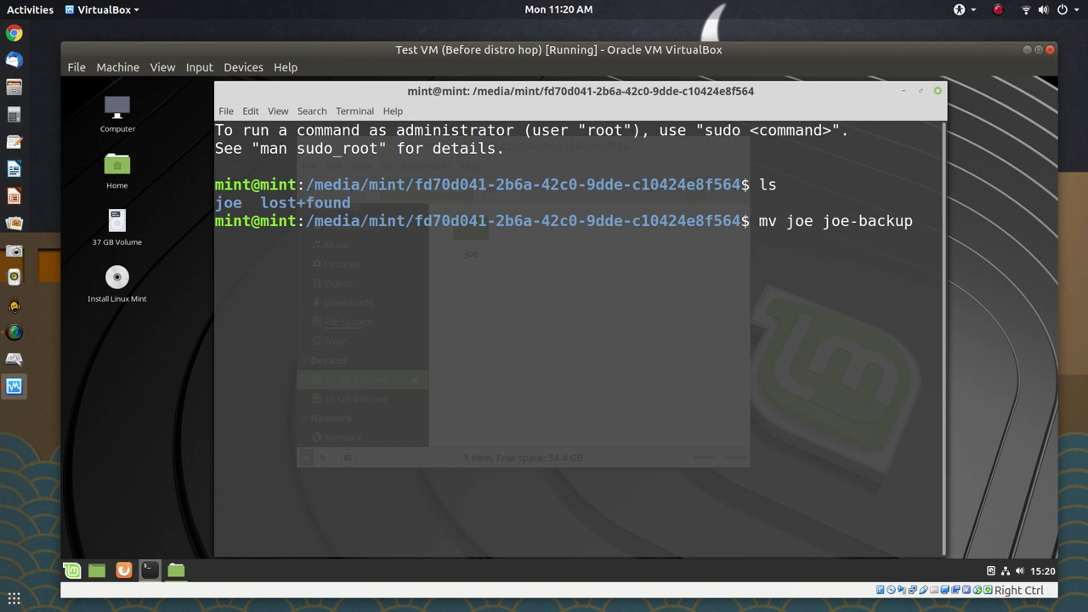
{"action": "key", "text": "Return"}
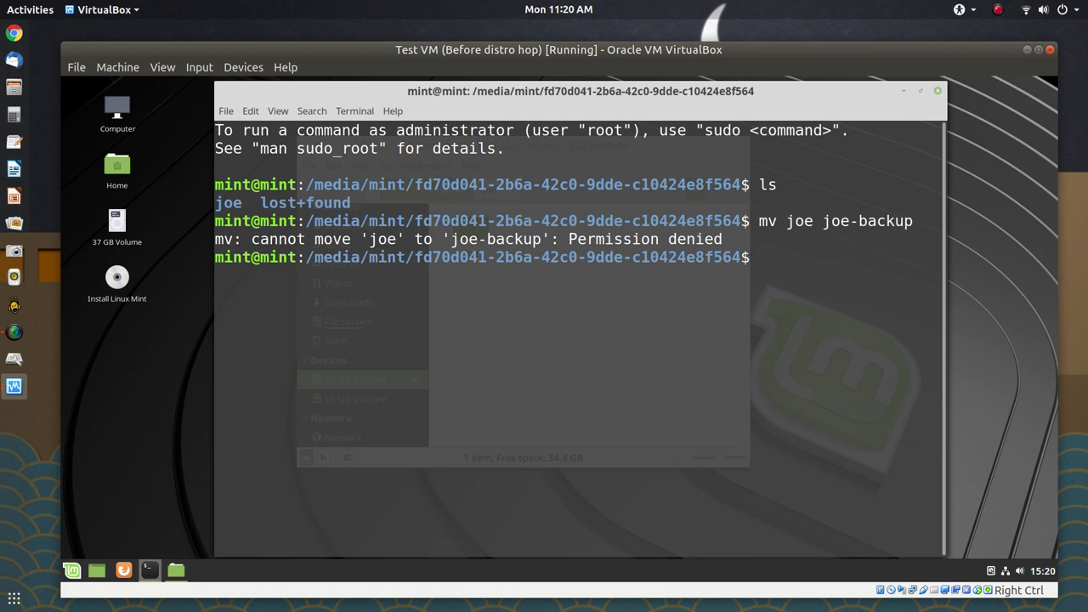
Rerun the rename to joe-backup prefixed with sudo
{"action": "key", "text": "Up"}
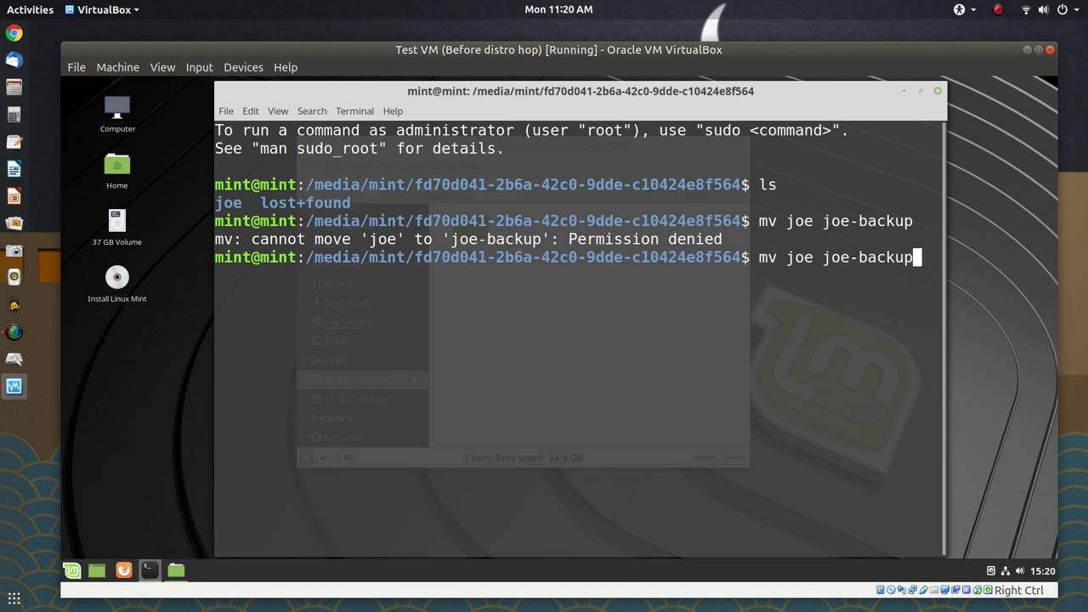
{"action": "key", "text": "Left"}
{"action": "key", "text": "Left"}
{"action": "key", "text": "Left"}
{"action": "key", "text": "Left"}
{"action": "key", "text": "Left"}
{"action": "key", "text": "Left"}
{"action": "key", "text": "Left"}
{"action": "key", "text": "Left"}
{"action": "key", "text": "Left"}
{"action": "key", "text": "Left"}
{"action": "key", "text": "Left"}
{"action": "key", "text": "Left"}
{"action": "key", "text": "Left"}
{"action": "key", "text": "Left"}
{"action": "key", "text": "Left"}
{"action": "key", "text": "Left"}
{"action": "key", "text": "Left"}
{"action": "type", "text": "sudo"}
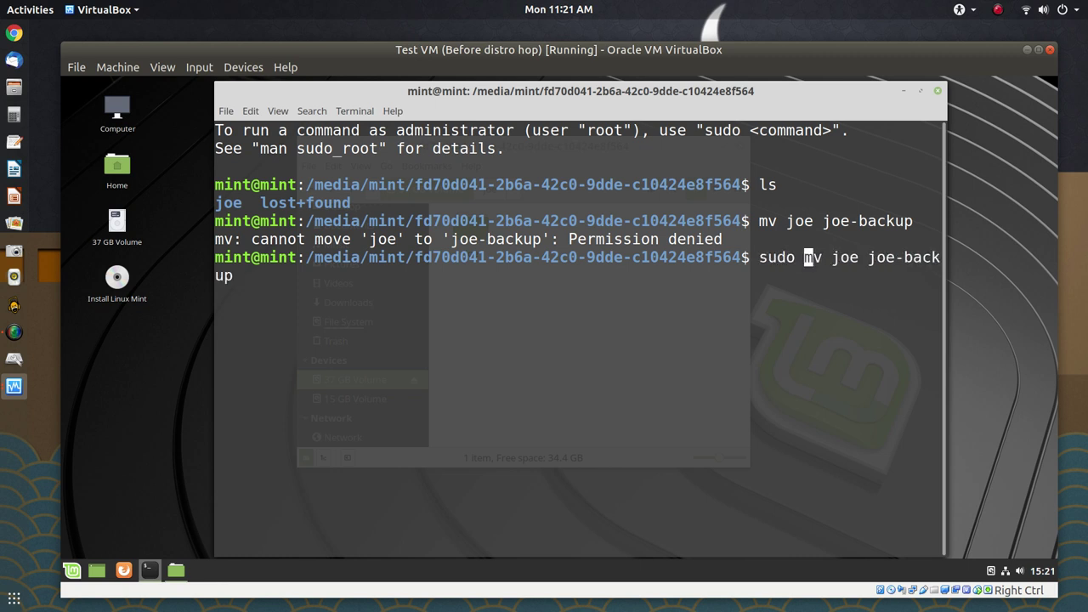
{"action": "key", "text": "Return"}
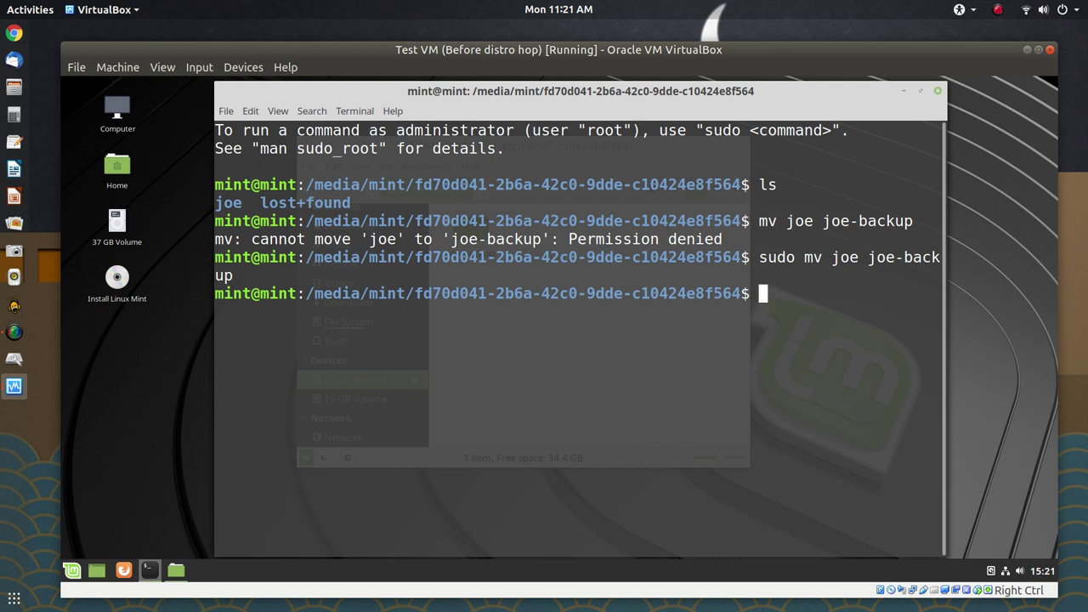
List the volume to confirm the joe-backup folder, then exit the terminal
{"action": "type", "text": "!!"}
{"action": "key", "text": "BackSpace"}
{"action": "key", "text": "BackSpace"}
{"action": "type", "text": "ls"}
{"action": "key", "text": "Return"}
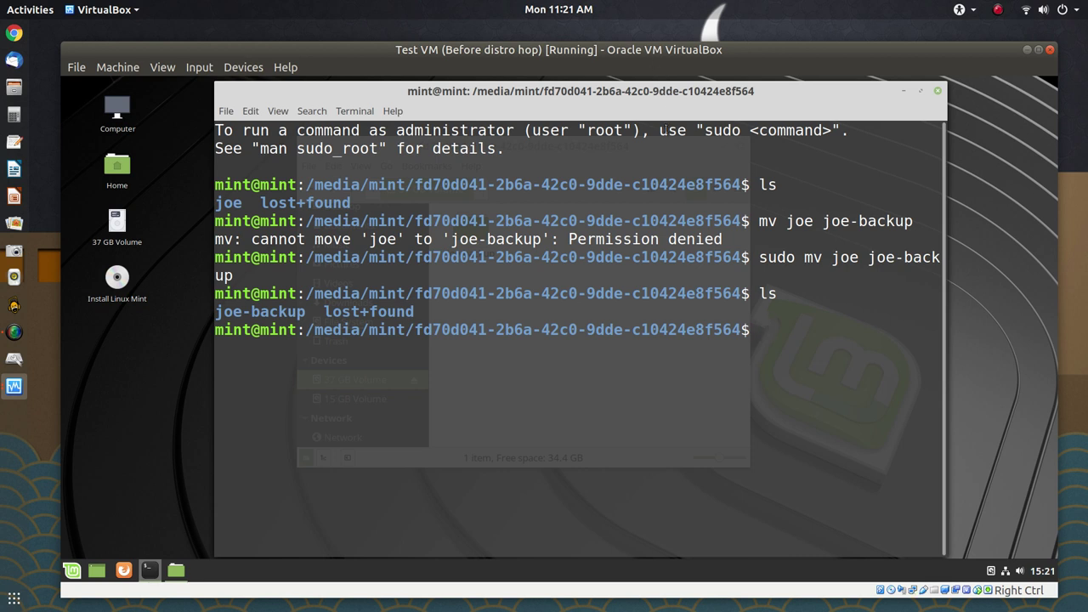
{"action": "type", "text": "exit"}
{"action": "key", "text": "Return"}
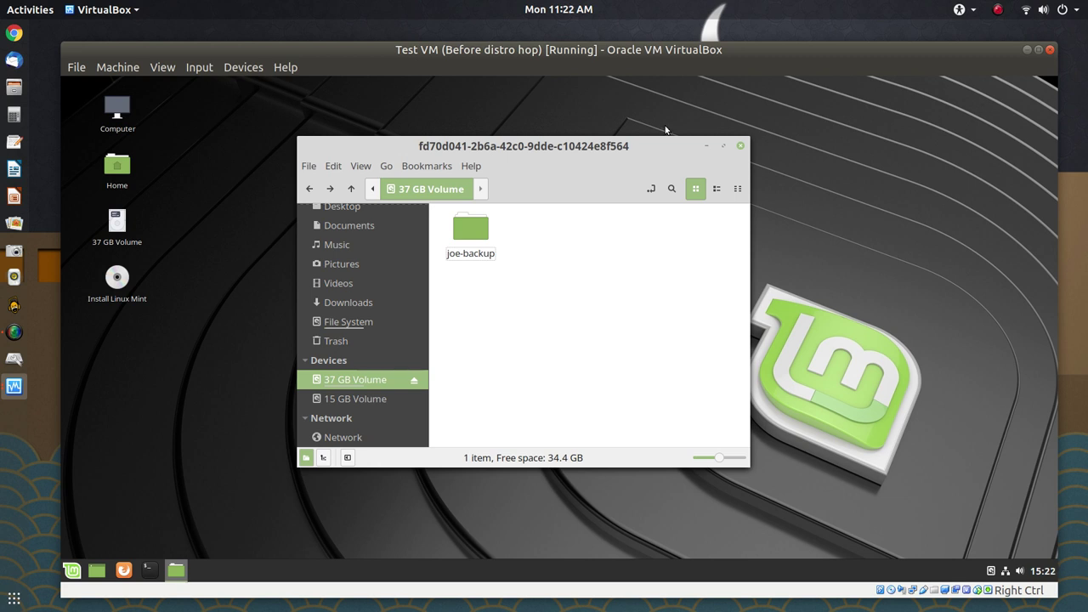
Close the file manager and bring up the Install Linux Mint desktop icon's context menu
{"action": "left_click", "coordinate": [740, 147]}
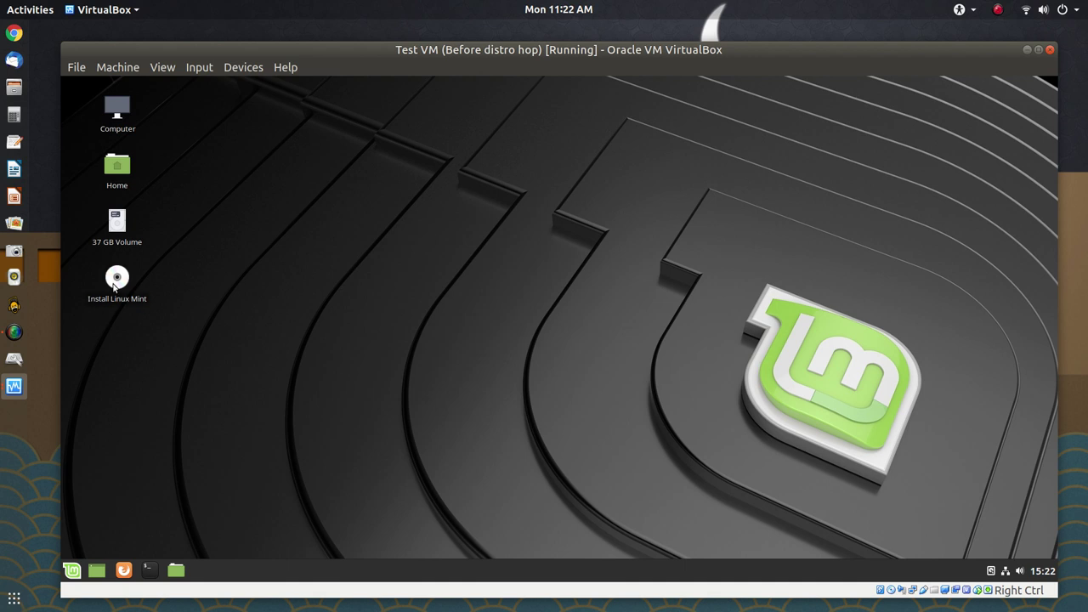
{"action": "right_click", "coordinate": [114, 286]}
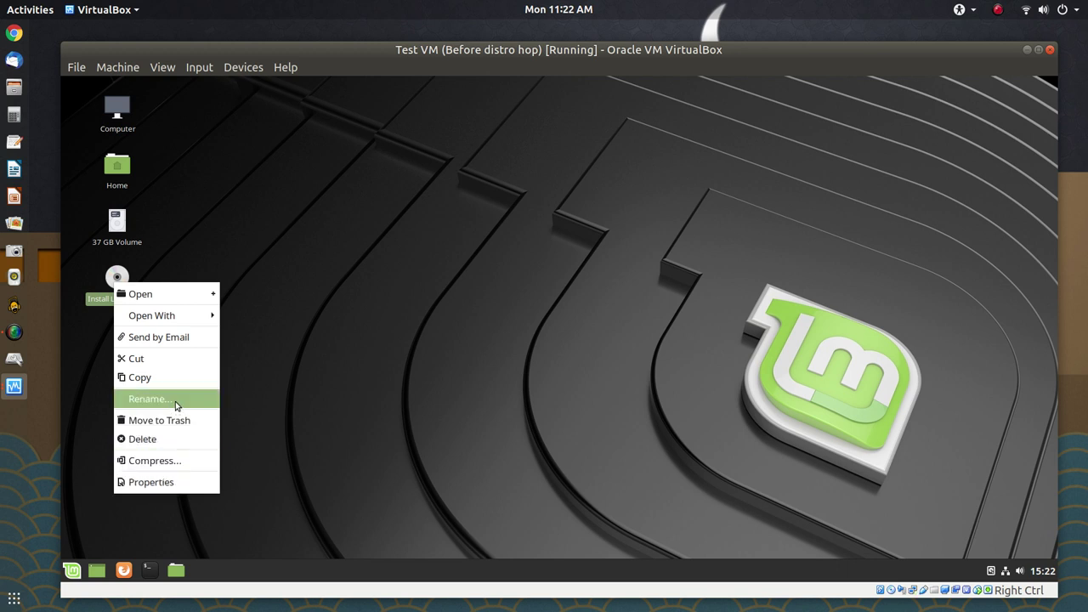
{"action": "left_click", "coordinate": [276, 303]}
{"action": "right_click", "coordinate": [120, 278]}
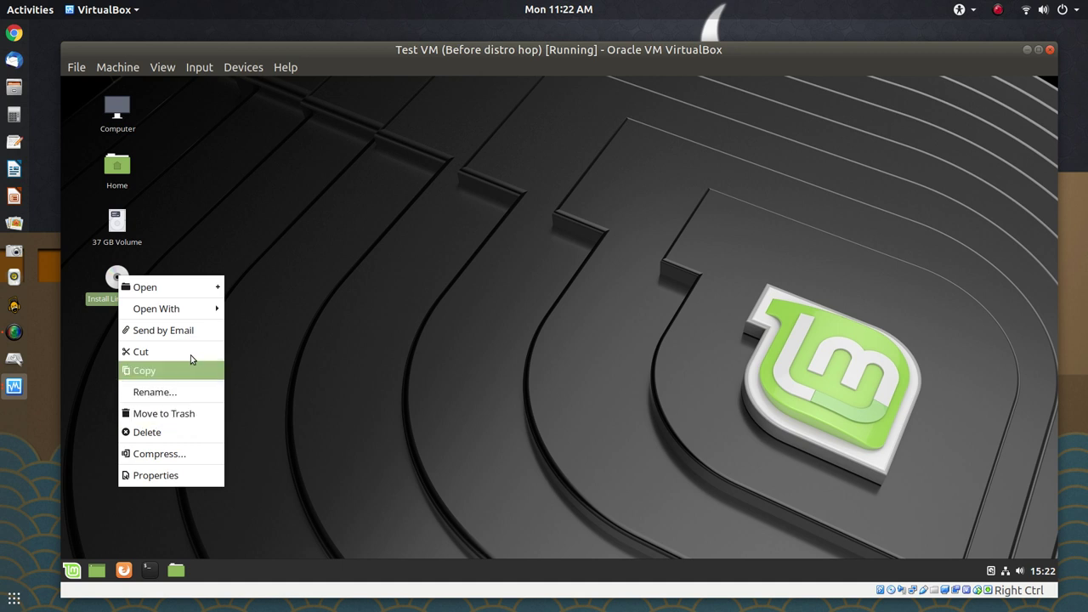
Unmount the 37 GB Volume from its desktop icon's context menu
{"action": "left_click", "coordinate": [243, 401]}
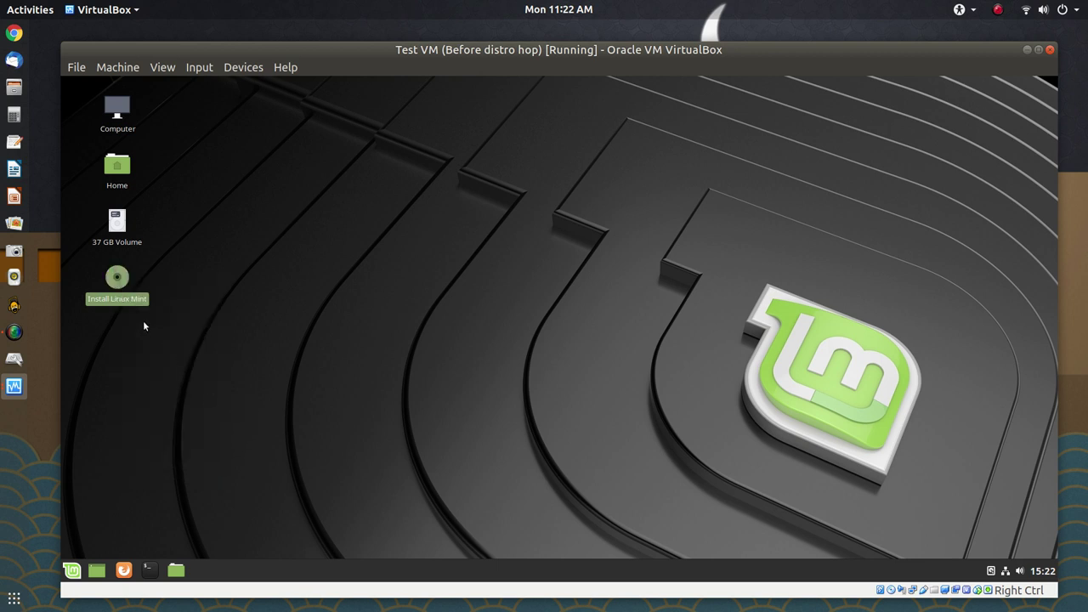
{"action": "right_click", "coordinate": [116, 220]}
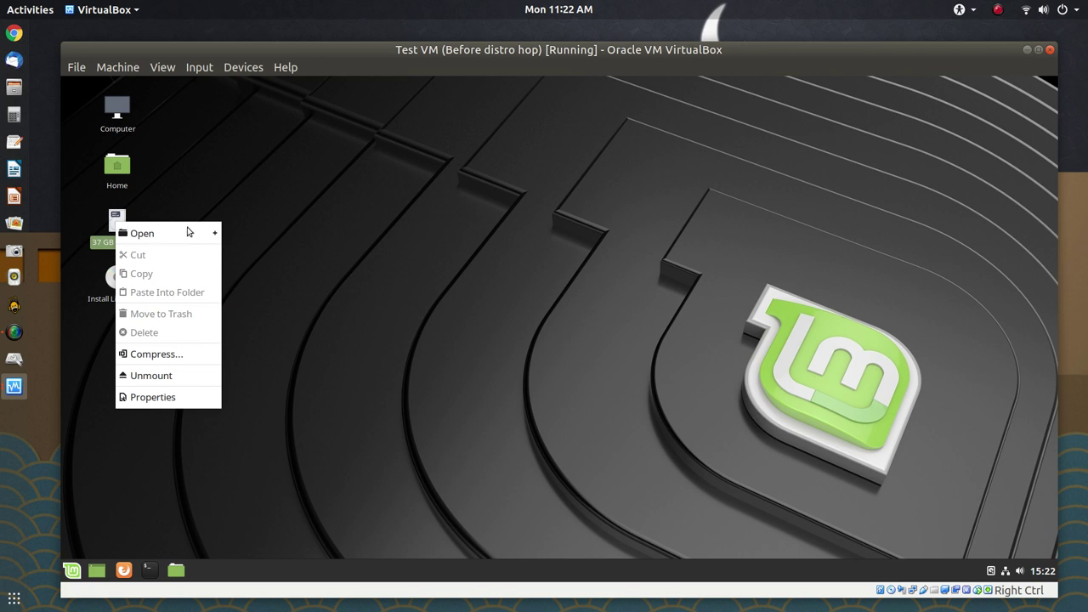
{"action": "left_click", "coordinate": [204, 372]}
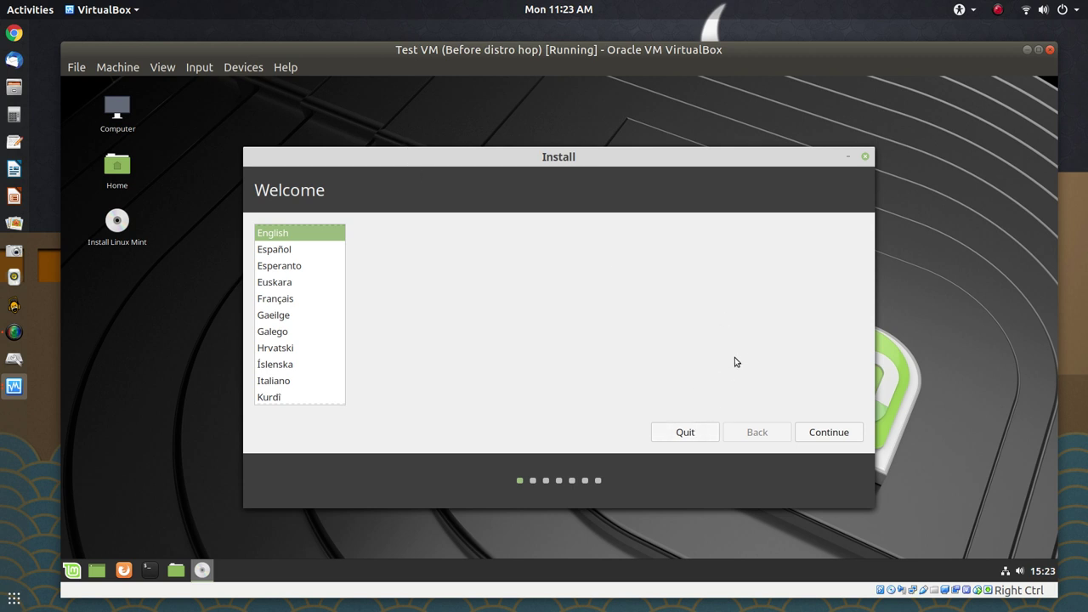
Accept English and the English (US) keyboard, enable third-party software, and continue
{"action": "left_click", "coordinate": [816, 435]}
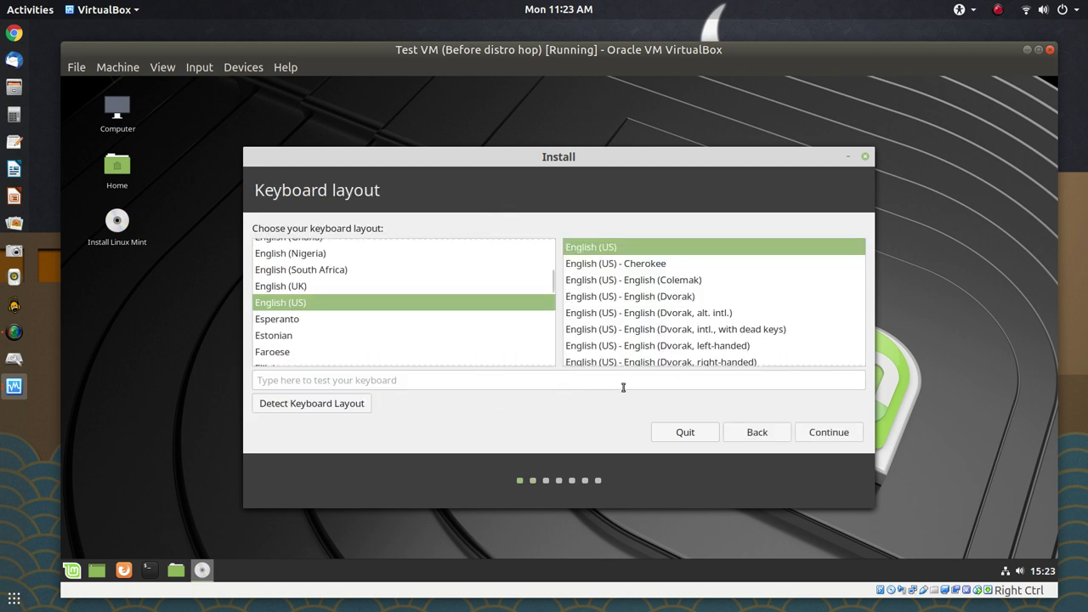
{"action": "left_click", "coordinate": [826, 434]}
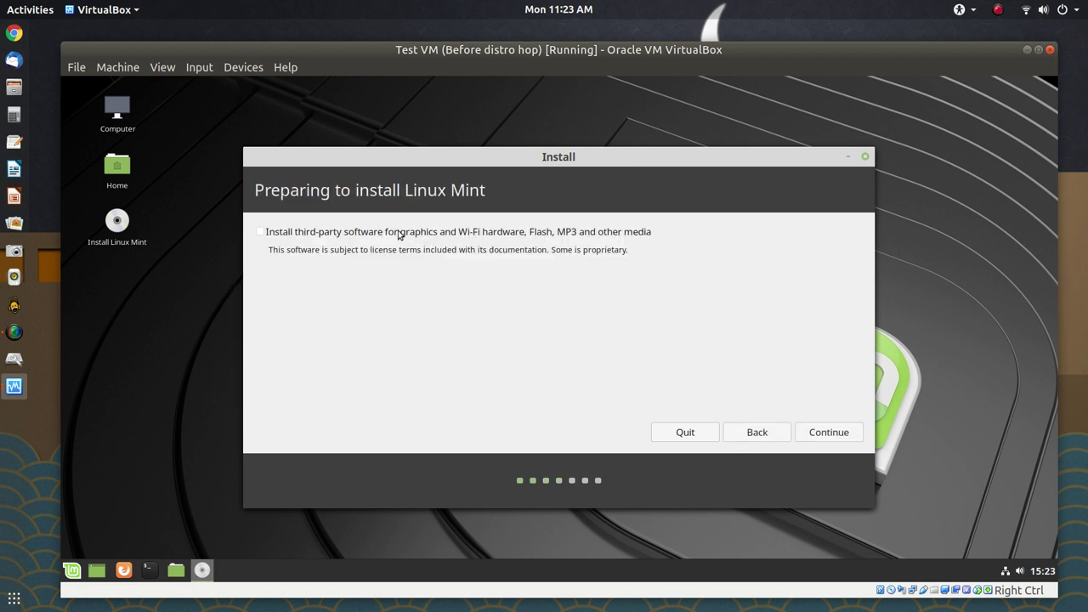
{"action": "left_click", "coordinate": [365, 239]}
{"action": "left_click", "coordinate": [828, 432]}
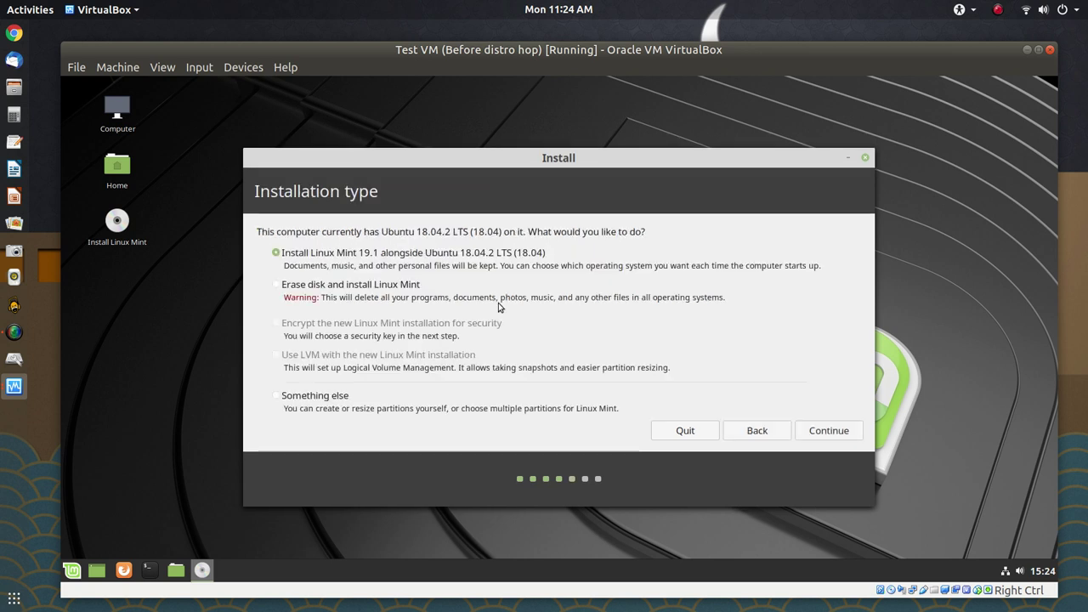
Choose 'Something else' as the installation type and continue to the partition list
{"action": "left_click", "coordinate": [327, 394]}
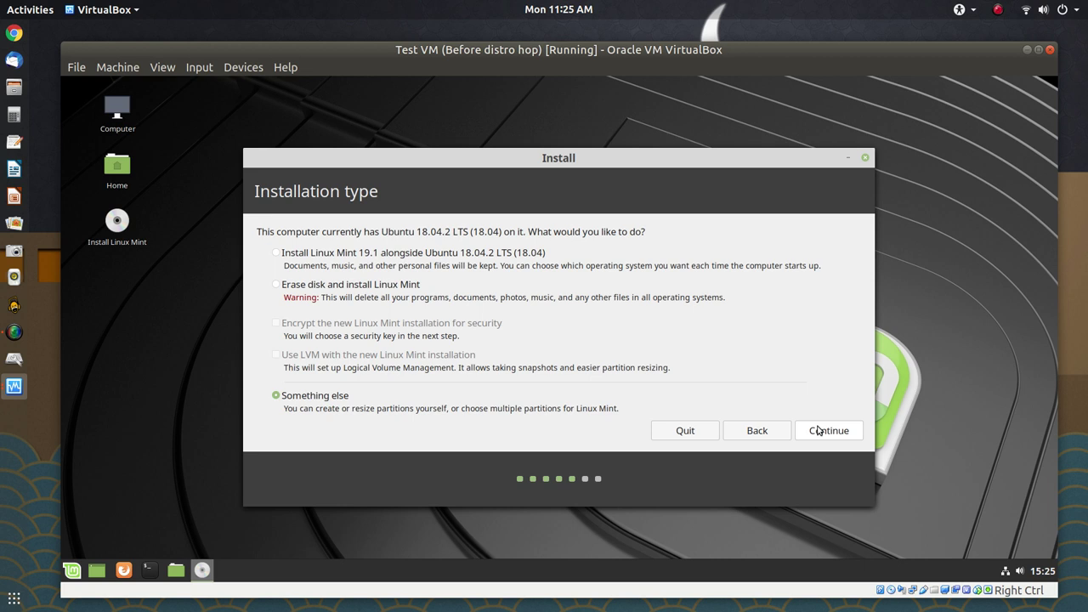
{"action": "left_click", "coordinate": [816, 431]}
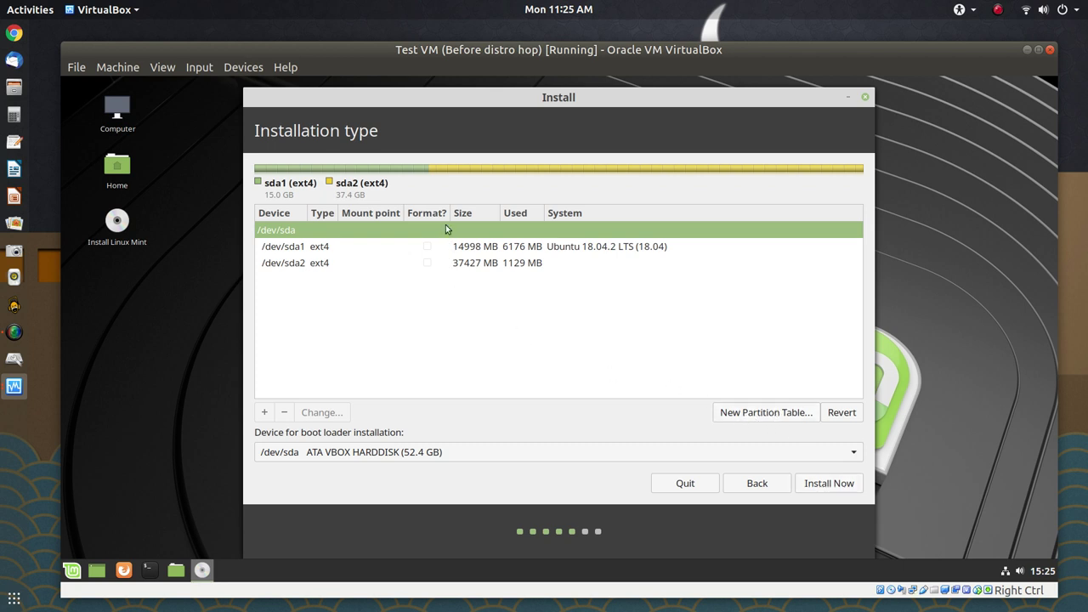
Set /dev/sda1 to be used as an Ext4 journaling file system in the Edit partition dialog
{"action": "left_click", "coordinate": [379, 248]}
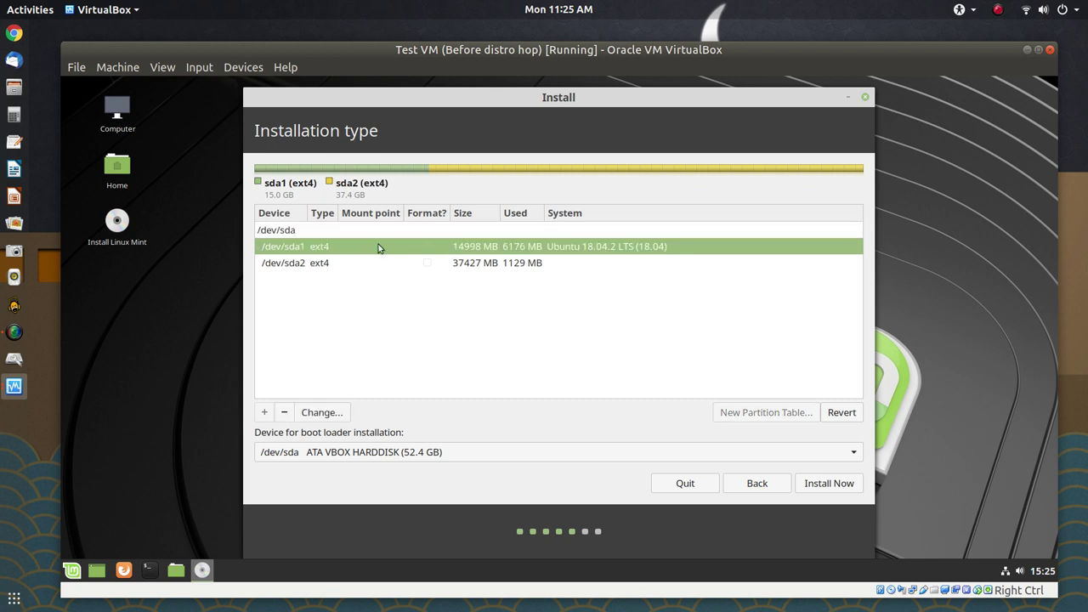
{"action": "double_click", "coordinate": [379, 247]}
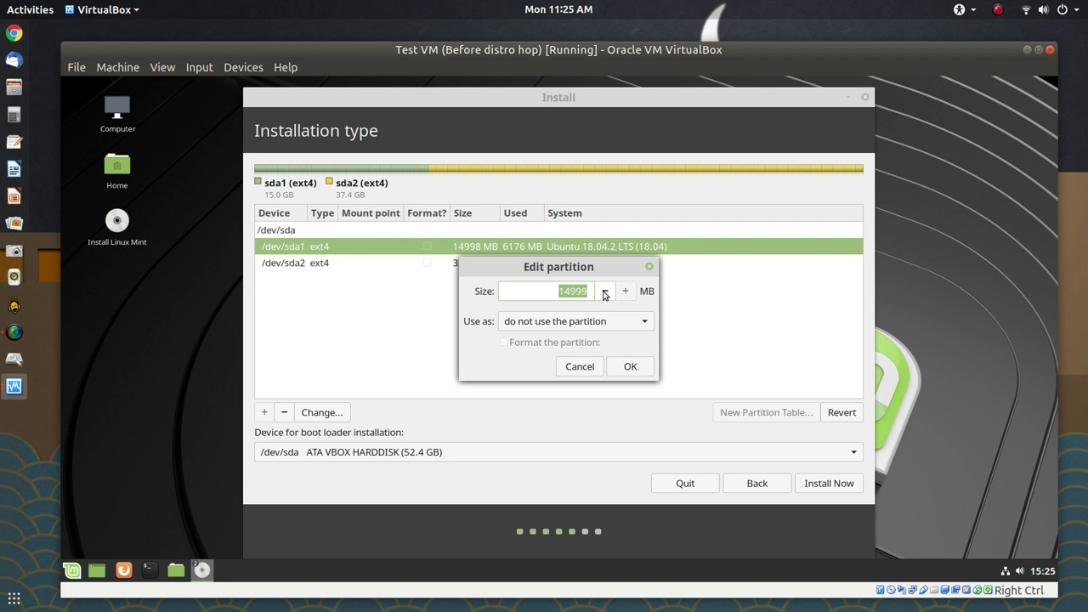
{"action": "left_click", "coordinate": [647, 322]}
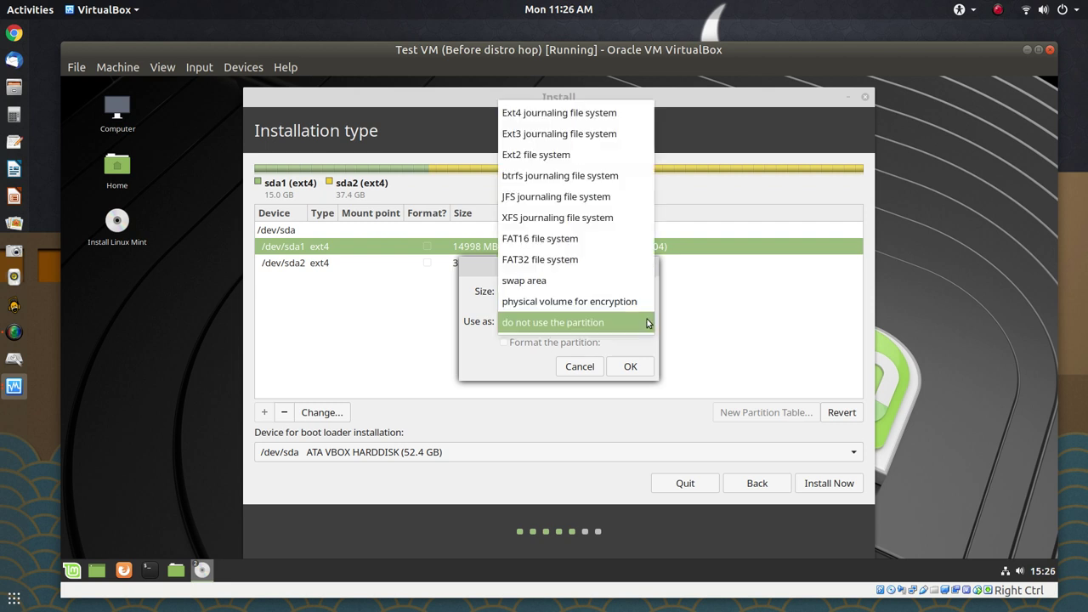
{"action": "left_click", "coordinate": [580, 112]}
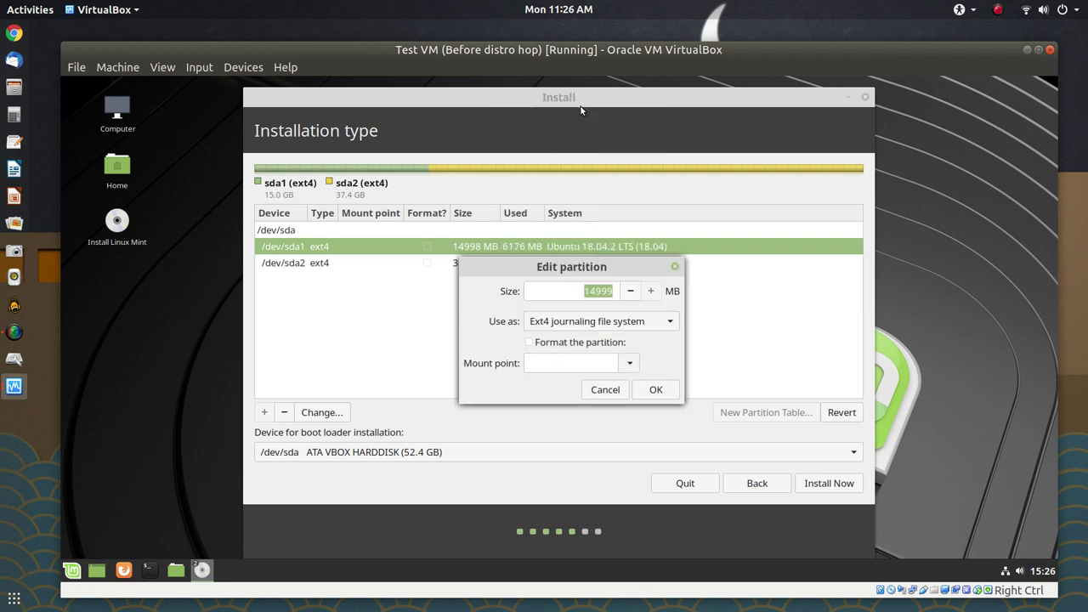
{"action": "left_click", "coordinate": [656, 392]}
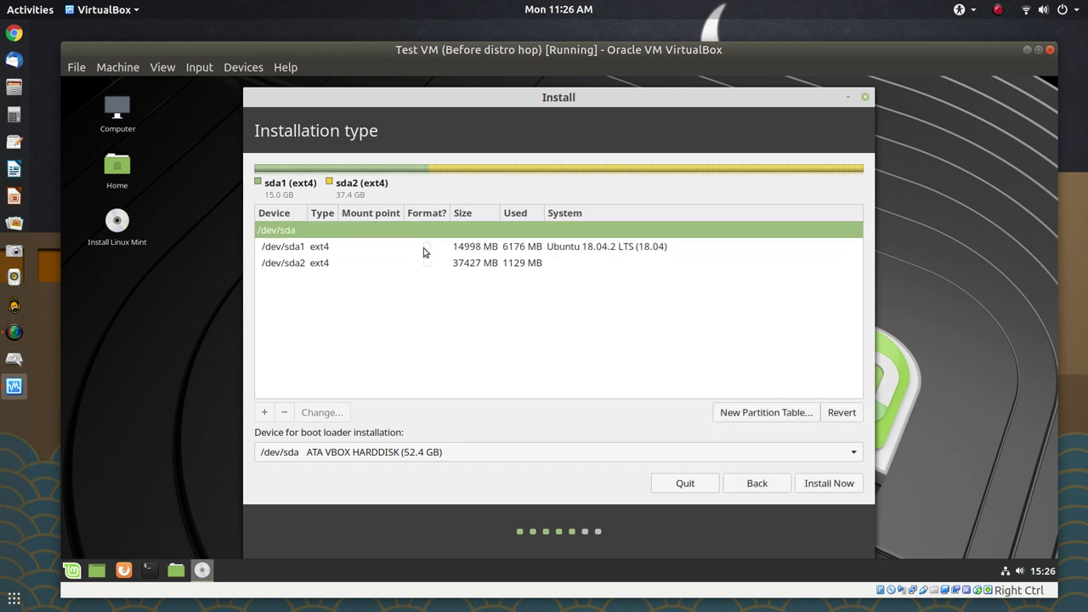
Give /dev/sda1 the mount point / and tick Format the partition
{"action": "right_click", "coordinate": [423, 249]}
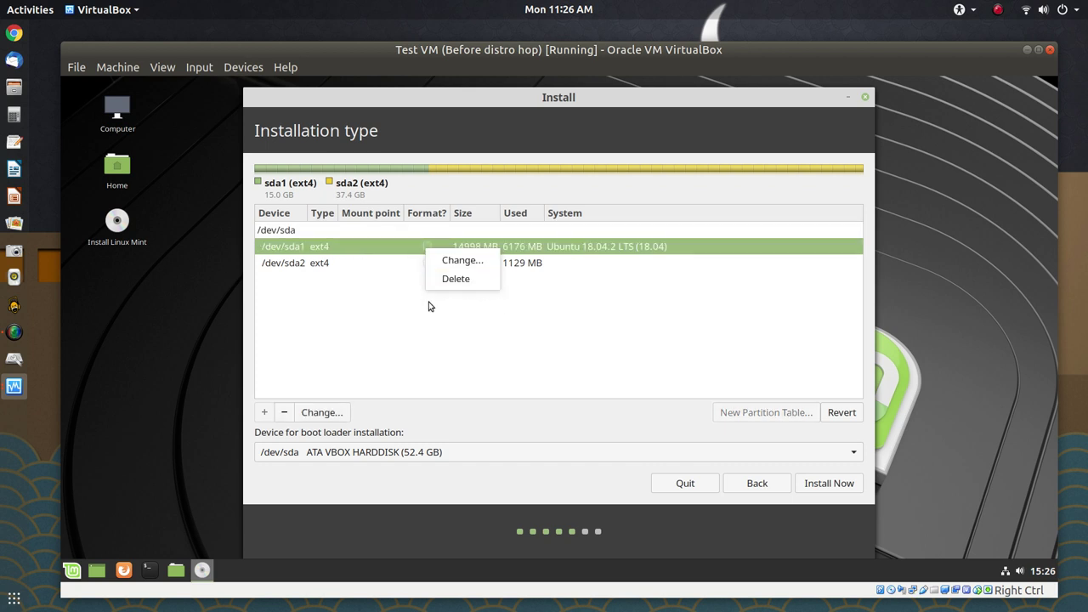
{"action": "left_click", "coordinate": [475, 260]}
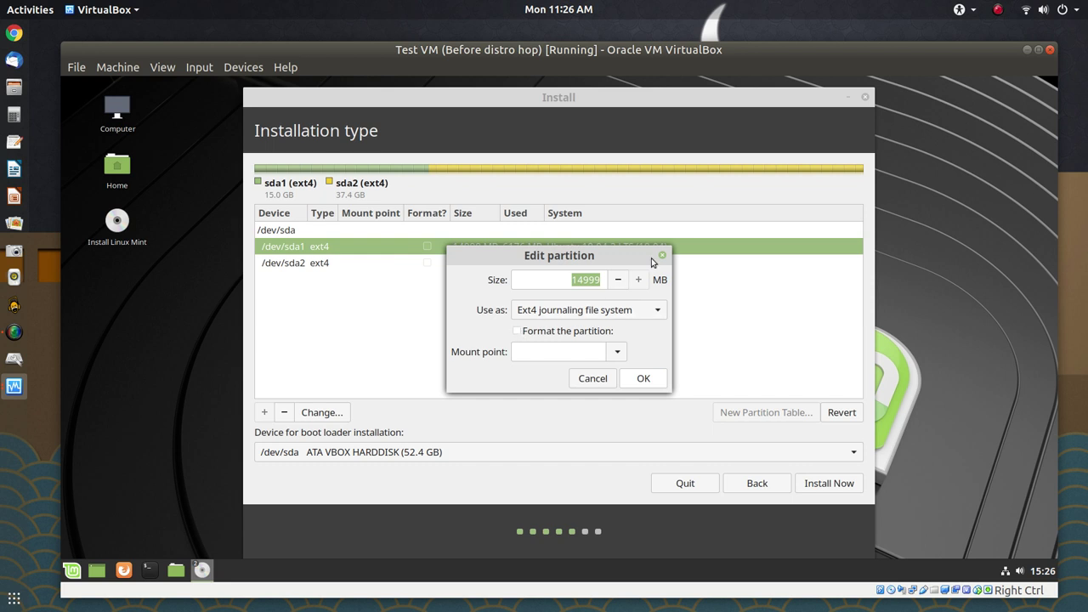
{"action": "left_click", "coordinate": [595, 378]}
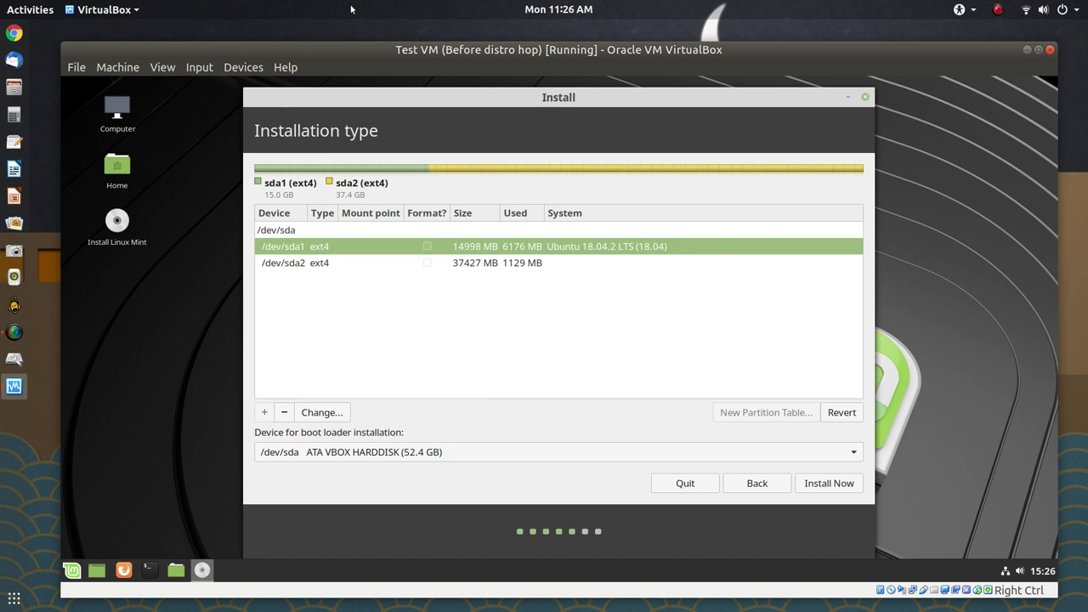
{"action": "right_click", "coordinate": [426, 245]}
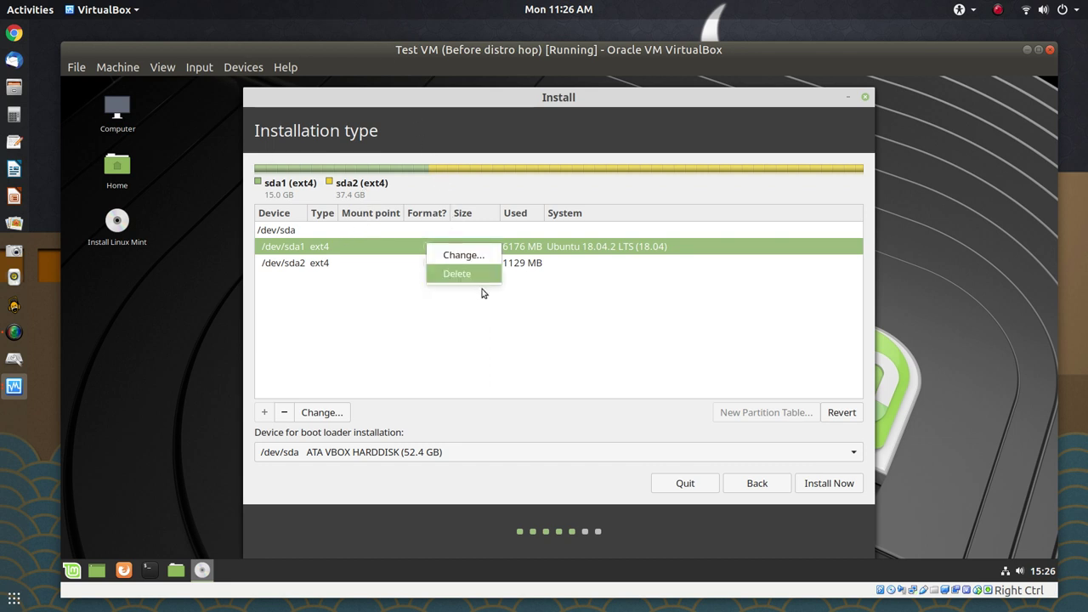
{"action": "left_click", "coordinate": [460, 255]}
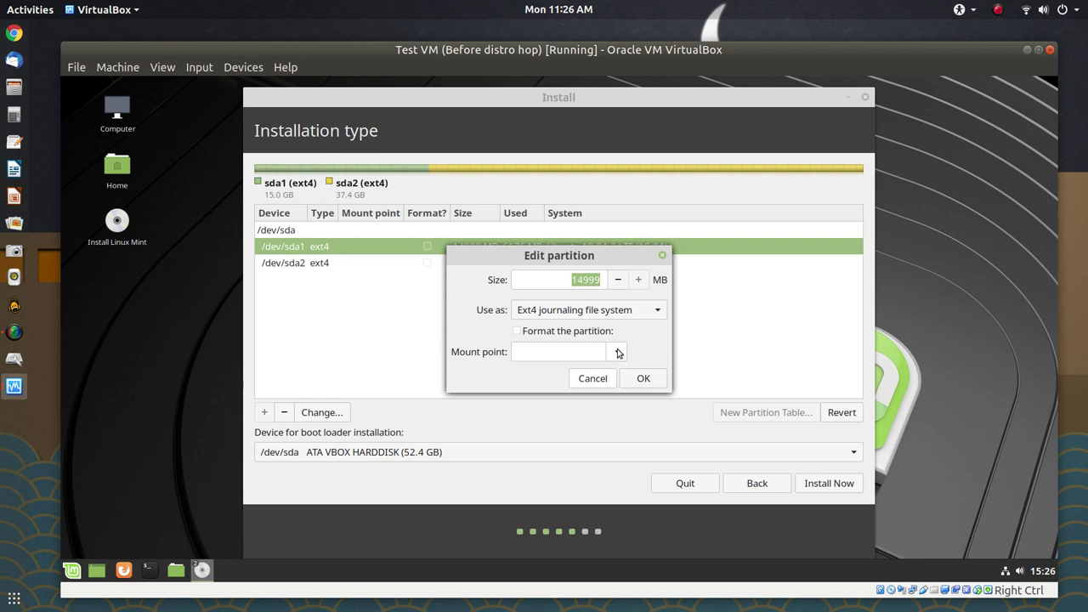
{"action": "left_click", "coordinate": [618, 352]}
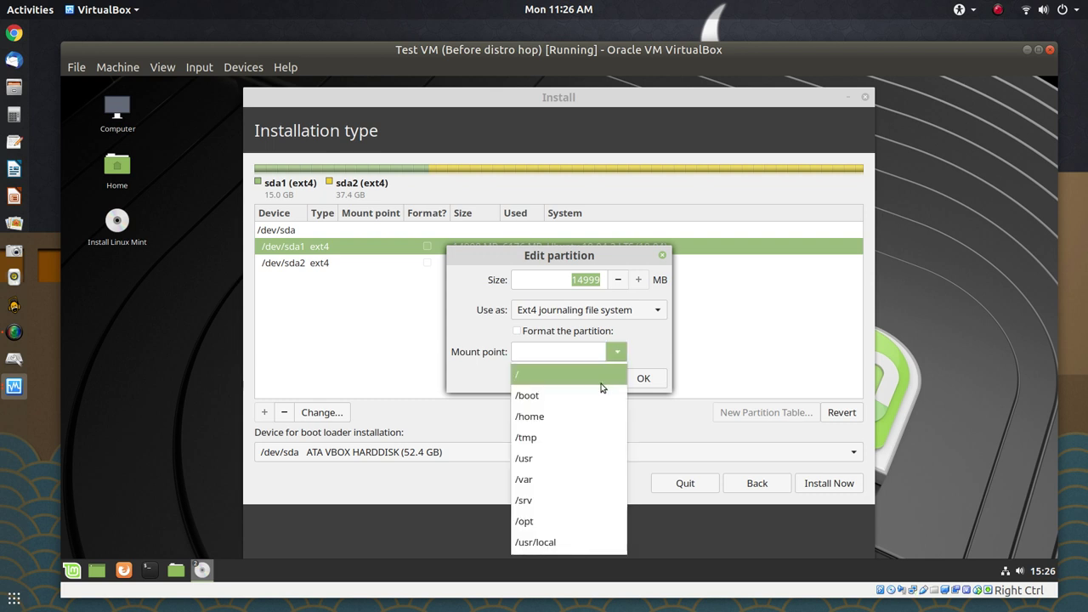
{"action": "left_click", "coordinate": [593, 376]}
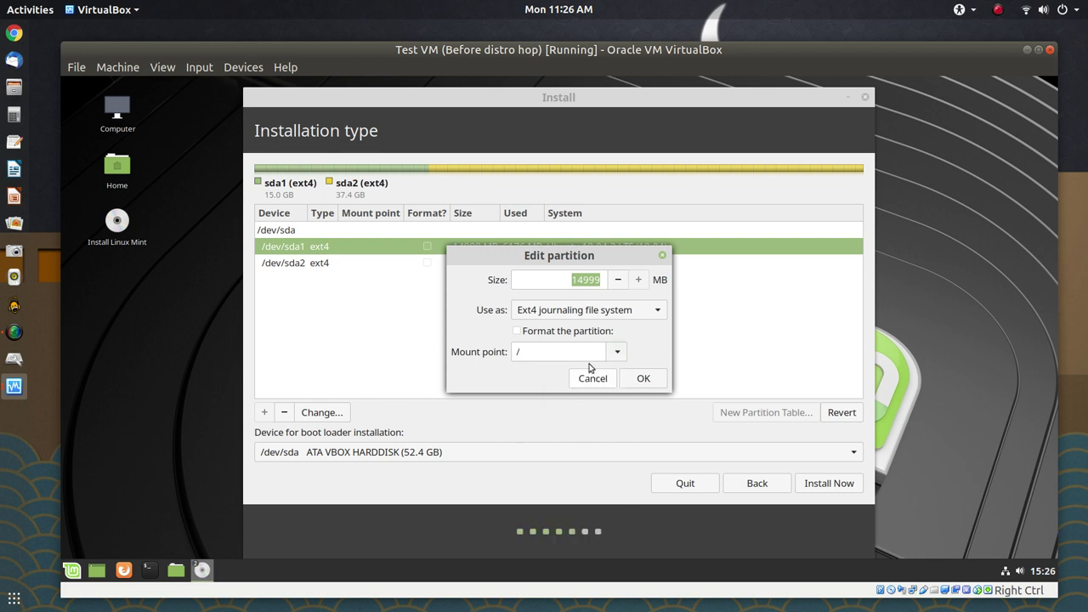
{"action": "left_click", "coordinate": [518, 331]}
{"action": "left_click", "coordinate": [644, 377]}
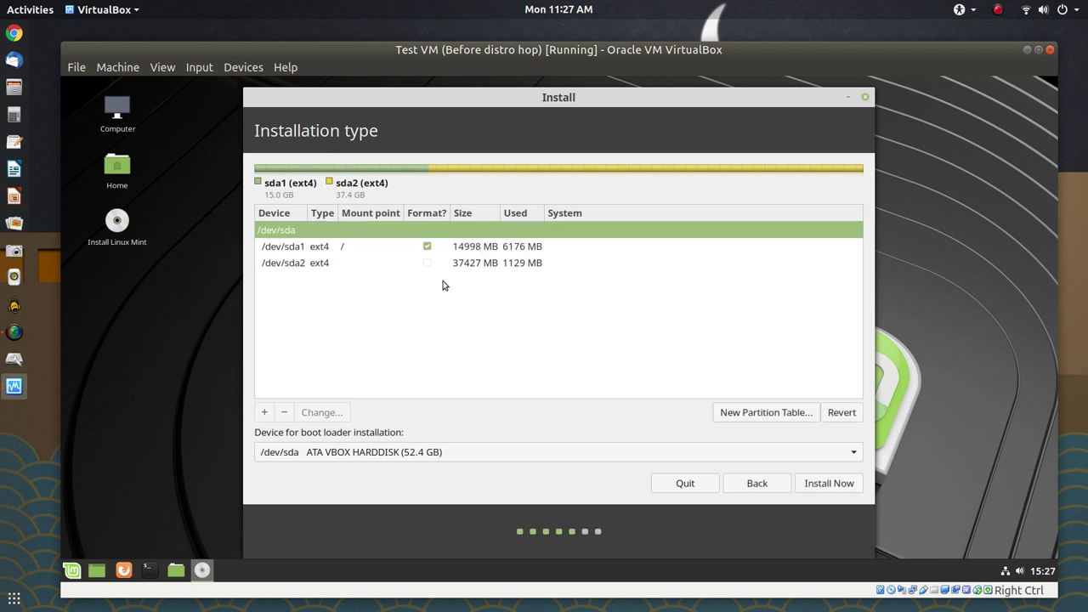
Set /dev/sda2 to Ext4 with mount point /home, leaving Format unticked
{"action": "double_click", "coordinate": [417, 261]}
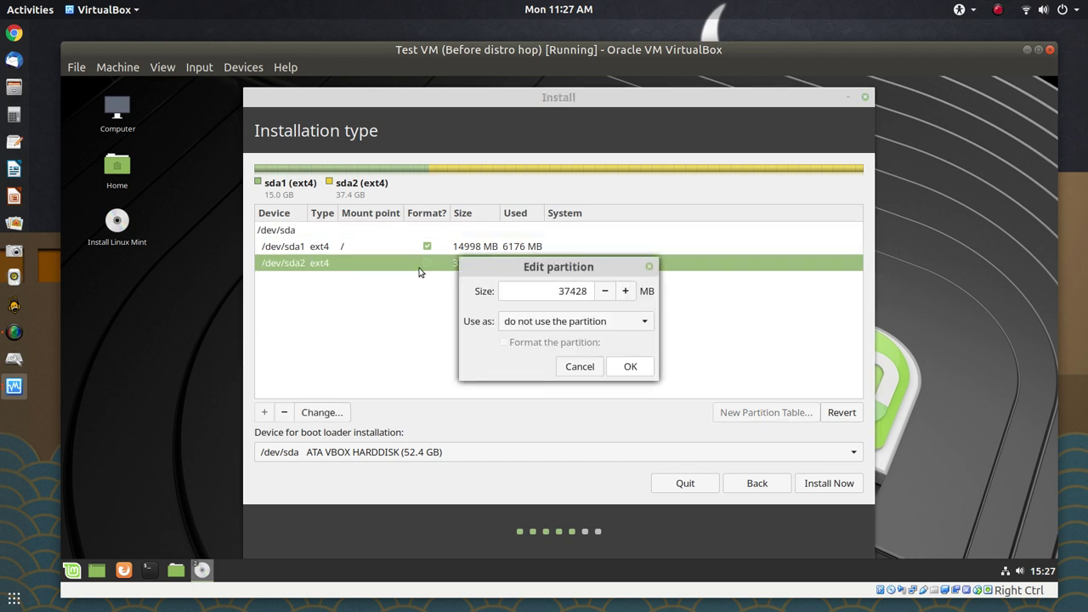
{"action": "left_click", "coordinate": [643, 322]}
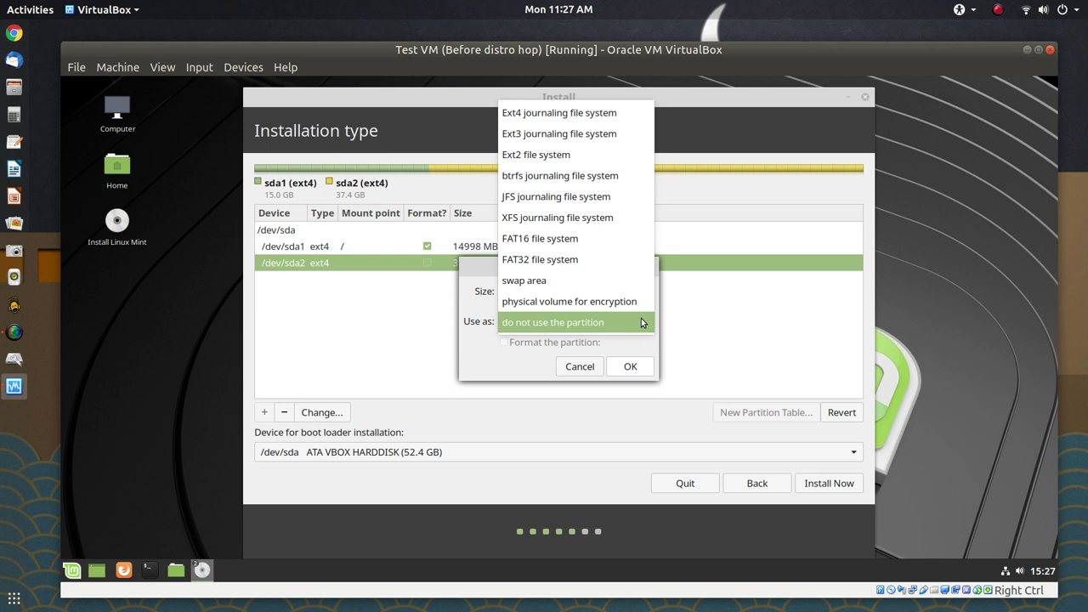
{"action": "key", "text": "Escape"}
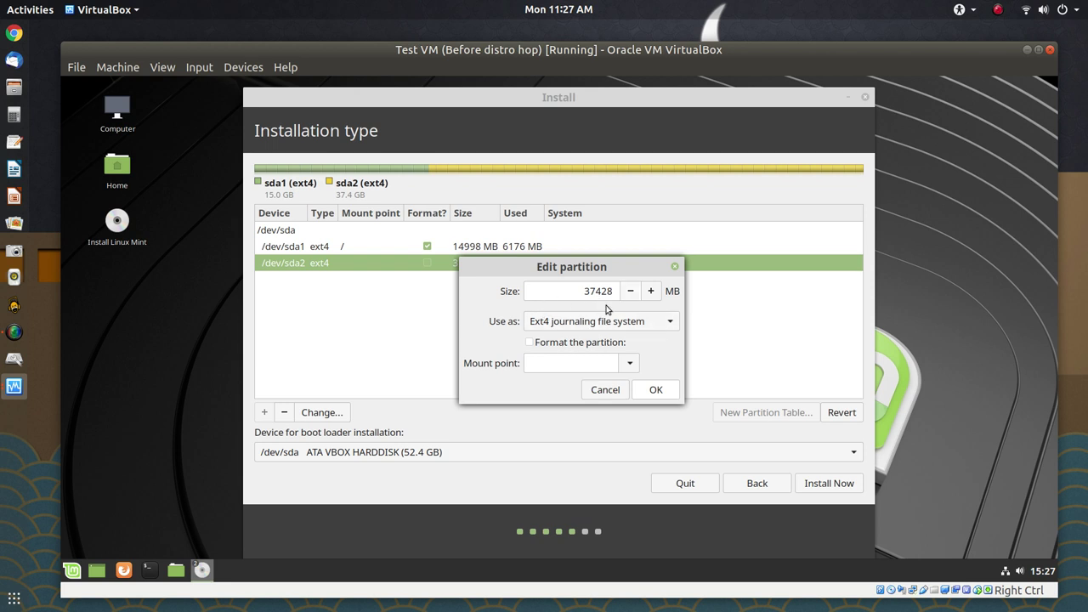
{"action": "left_click", "coordinate": [631, 363]}
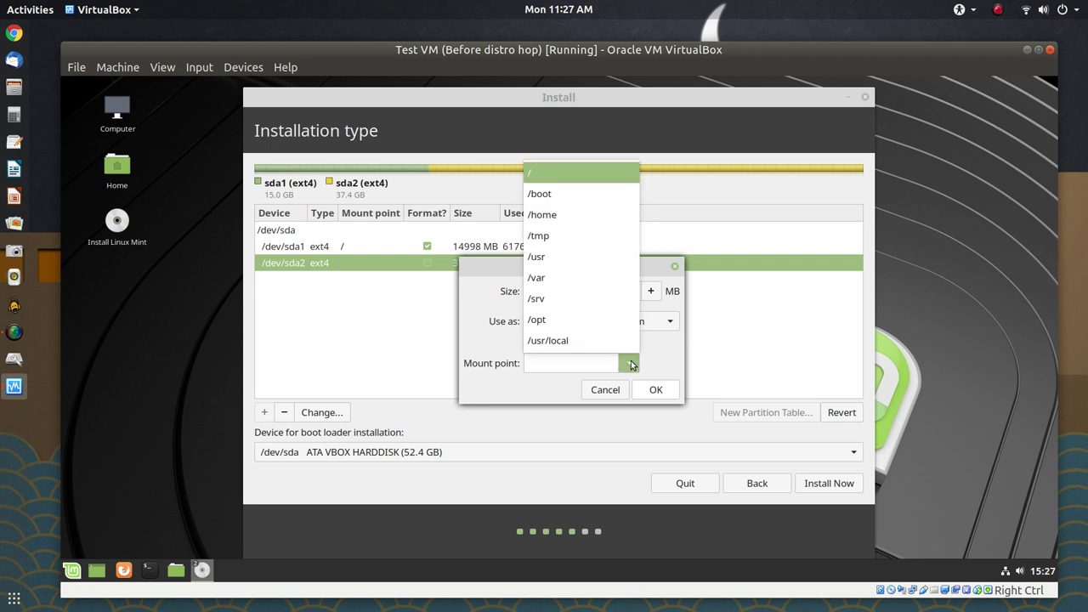
{"action": "left_click", "coordinate": [574, 214]}
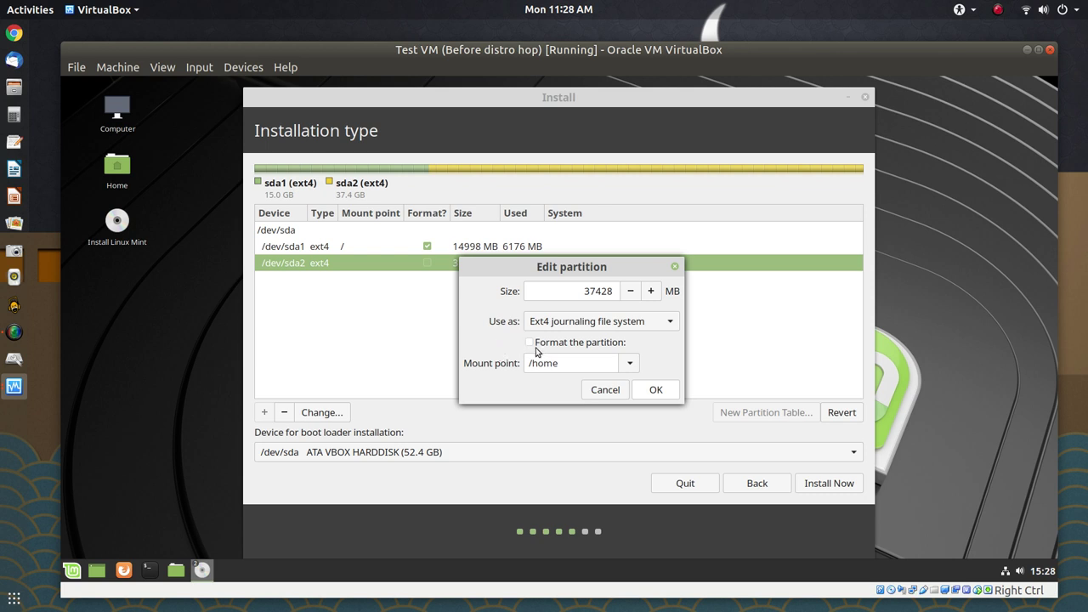
{"action": "left_click", "coordinate": [652, 391]}
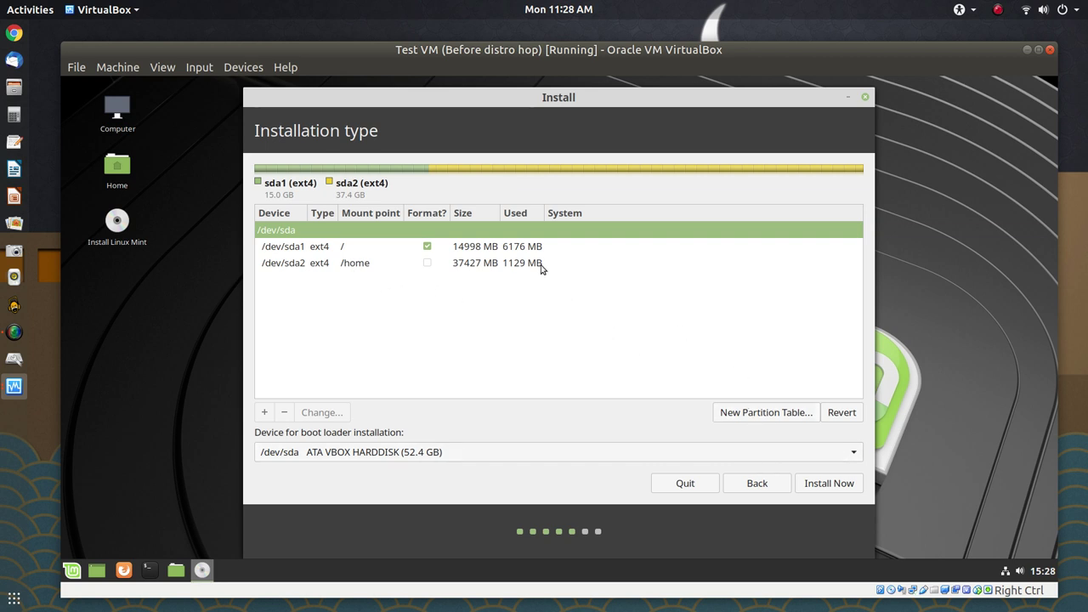
Start the installation with the chosen partition layout using Install Now
{"action": "left_click", "coordinate": [814, 486]}
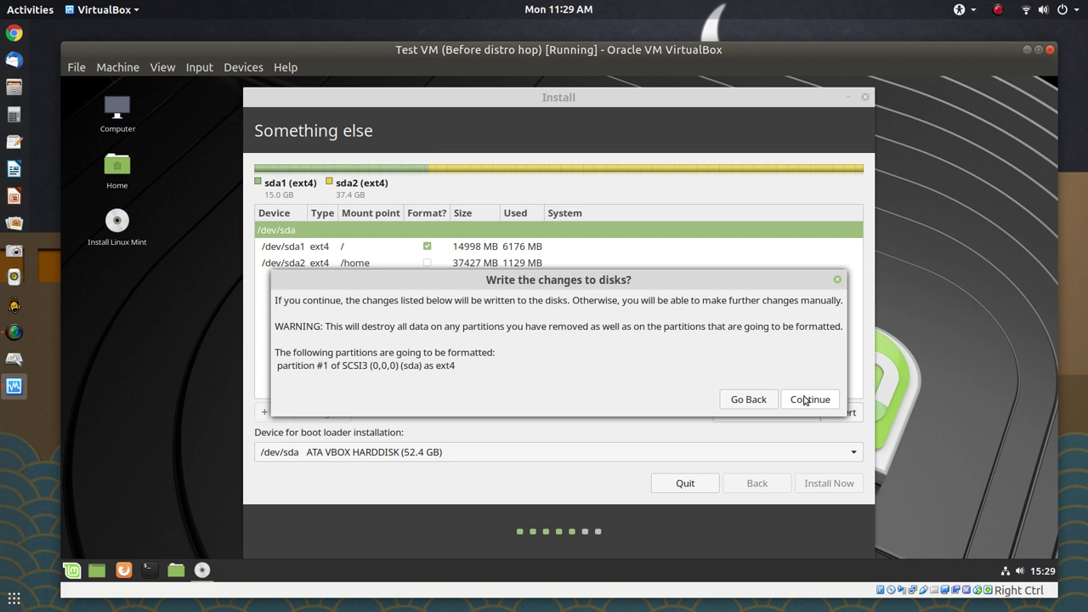
Confirm writing the partition changes to disk and accept the New York time zone
{"action": "left_click", "coordinate": [805, 399]}
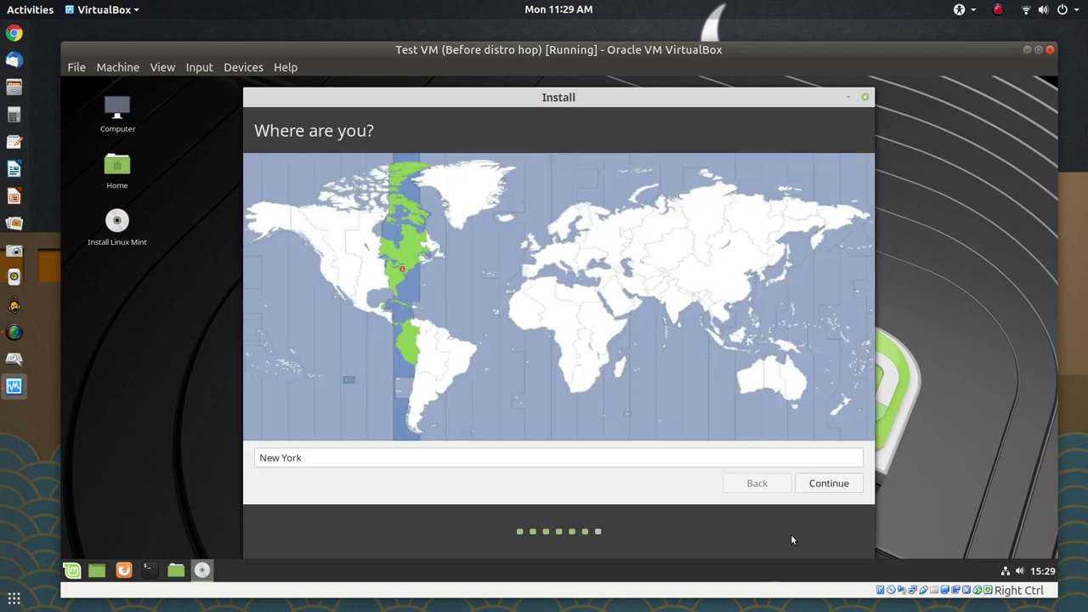
{"action": "left_click", "coordinate": [832, 485]}
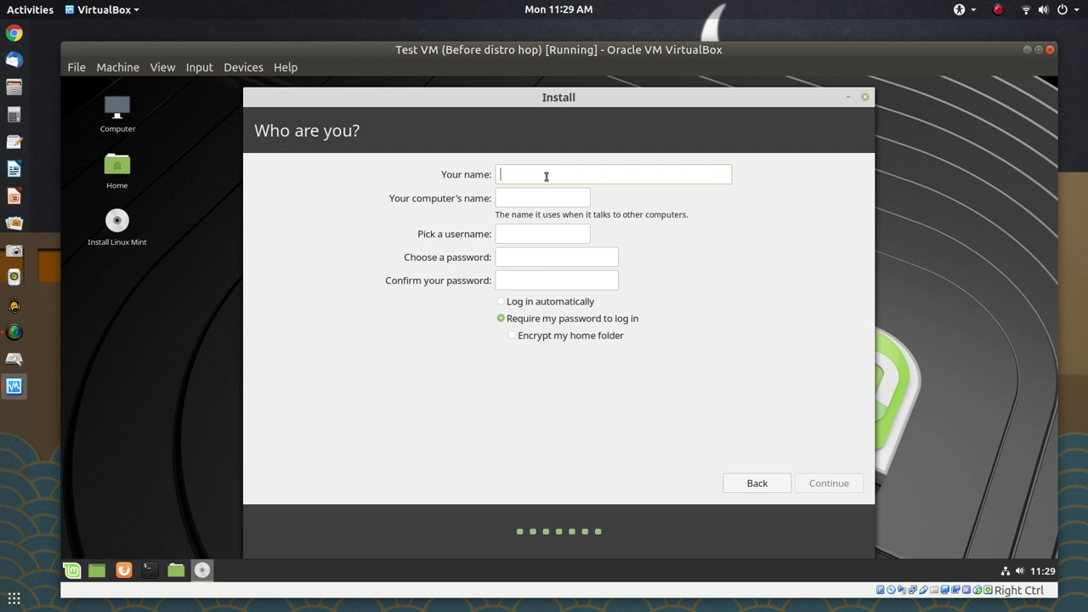
Fill in the user's full name, computer name Test-VM, and the password with its confirmation, then continue
{"action": "type", "text": "Joe Collins"}
{"action": "key", "text": "Tab"}
{"action": "type", "text": "Tesxt"}
{"action": "key", "text": "BackSpace"}
{"action": "key", "text": "BackSpace"}
{"action": "key", "text": "BackSpace"}
{"action": "key", "text": "BackSpace"}
{"action": "key", "text": "BackSpace"}
{"action": "type", "text": "Test-VM"}
{"action": "type", "text": "******"}
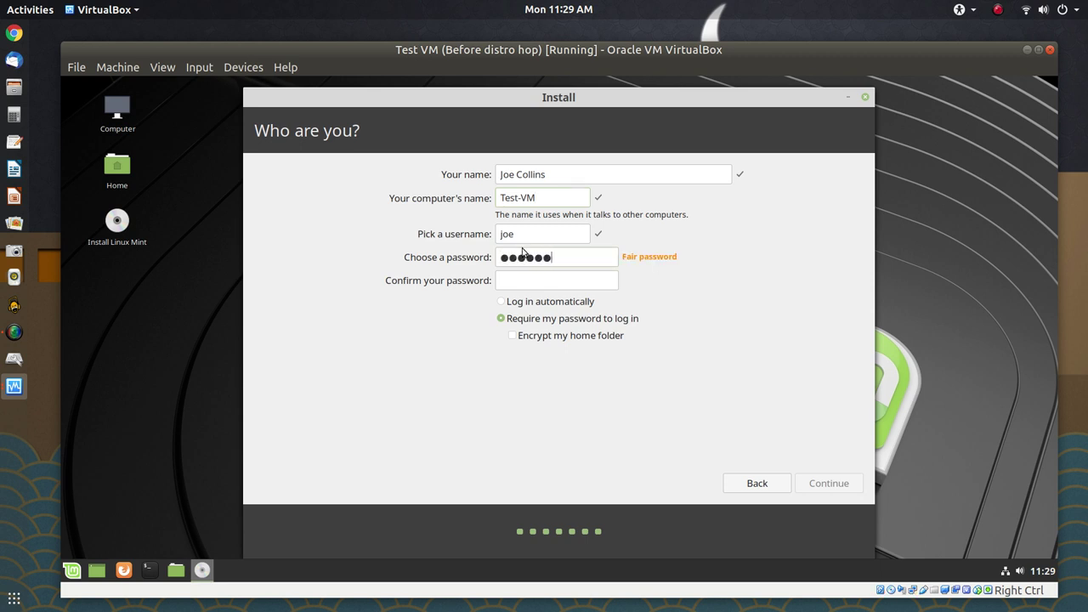
{"action": "type", "text": "******"}
{"action": "type", "text": "••"}
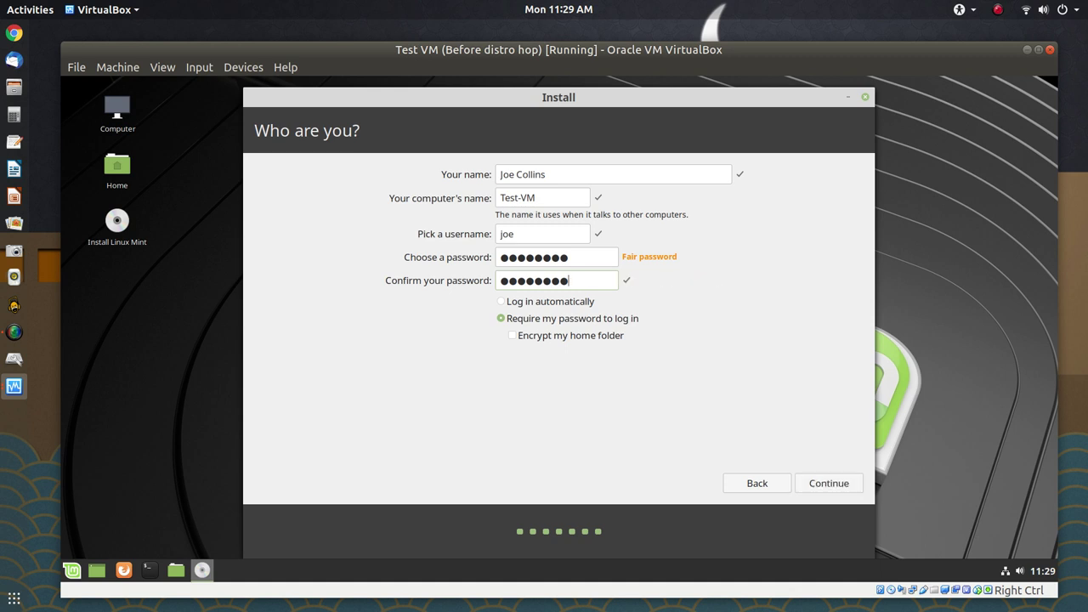
{"action": "left_click", "coordinate": [821, 487]}
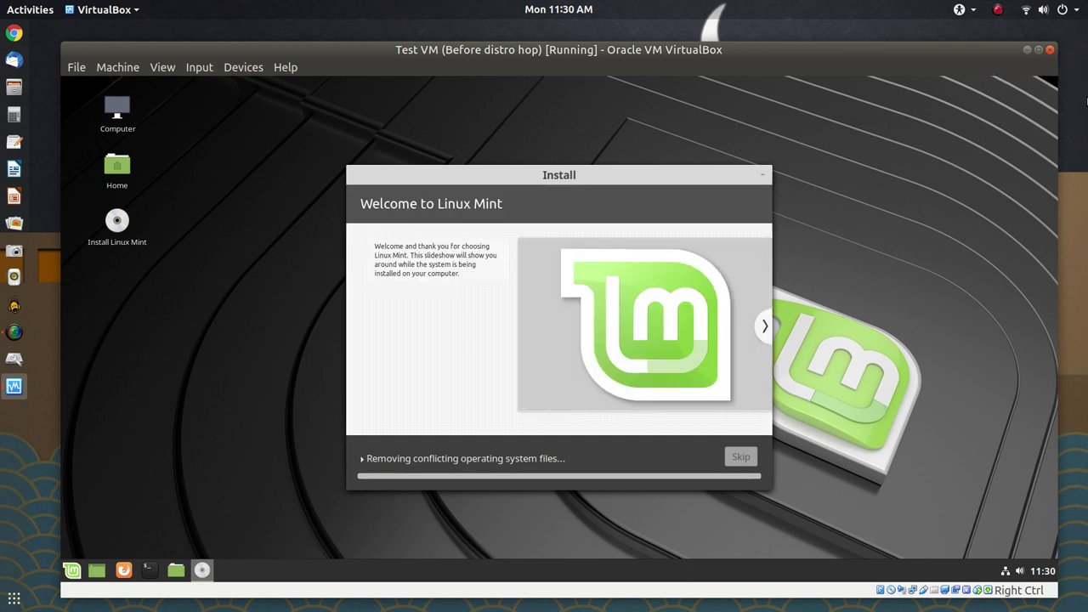
Wait for the installation to finish and refocus the VM window at Installation Complete
{"action": "left_click", "coordinate": [1086, 100]}
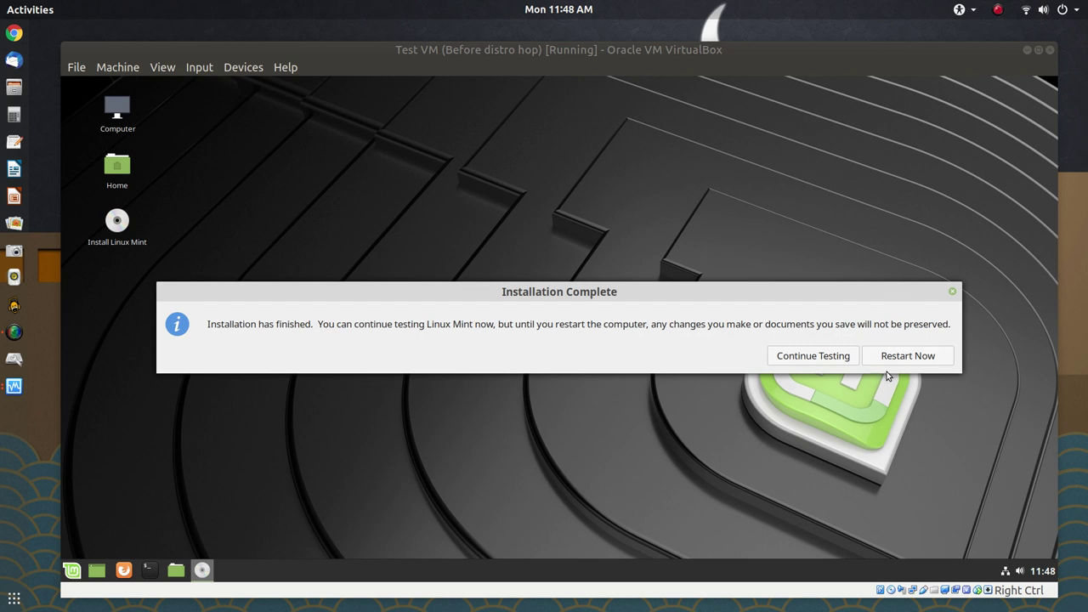
{"action": "left_click", "coordinate": [894, 355]}
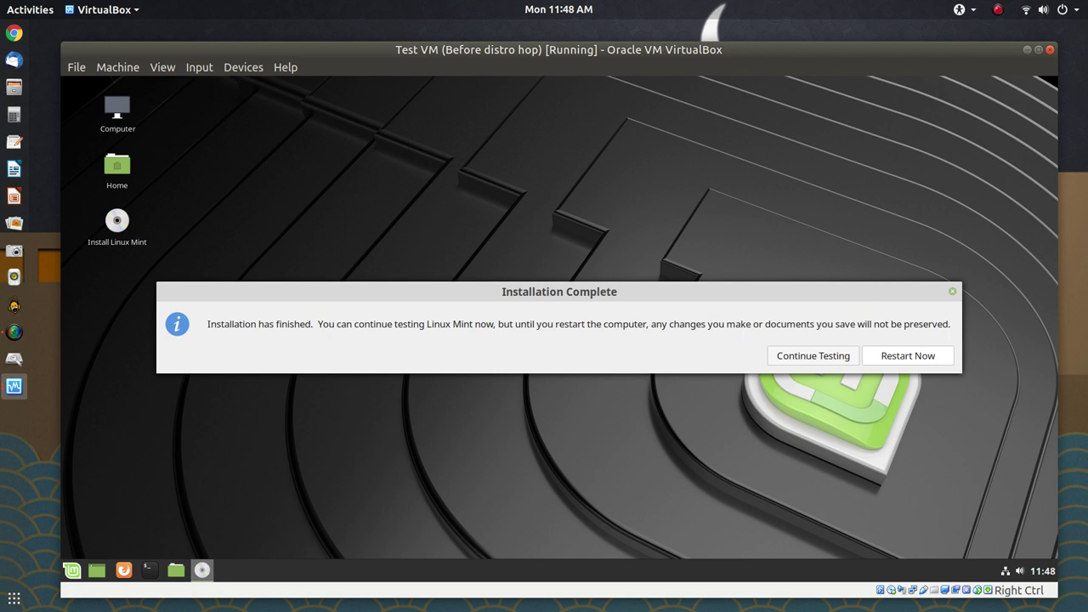
Restart now and confirm the remove-installation-medium prompt to reboot the VM
{"action": "key", "text": "Return"}
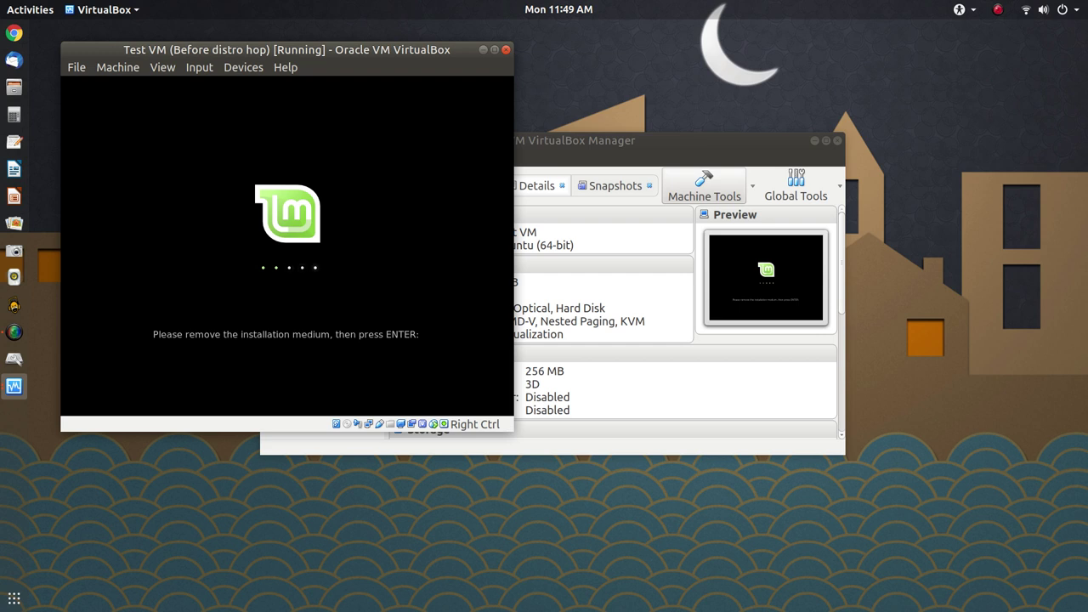
{"action": "key", "text": "Return"}
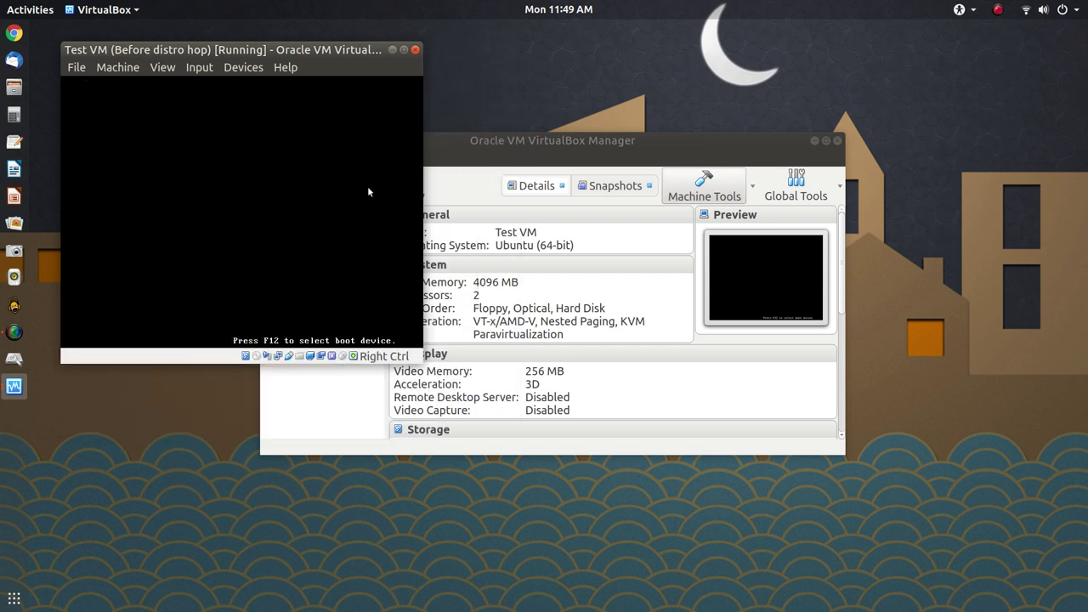
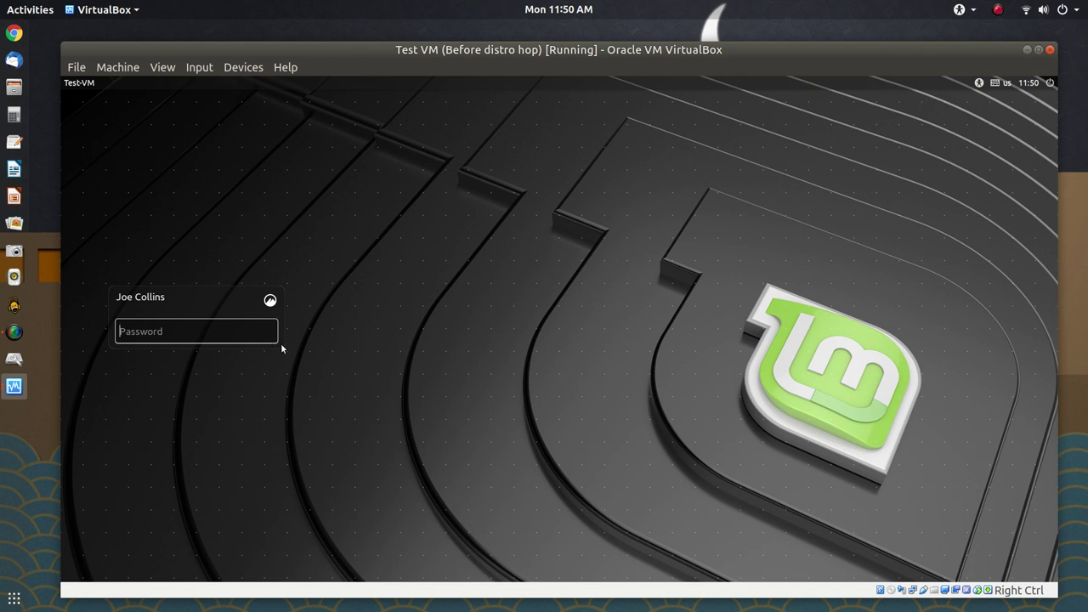
Log in with the account password, then dismiss the software-rendering notice and Welcome screen
{"action": "type", "text": "••••••••"}
{"action": "key", "text": "Return"}
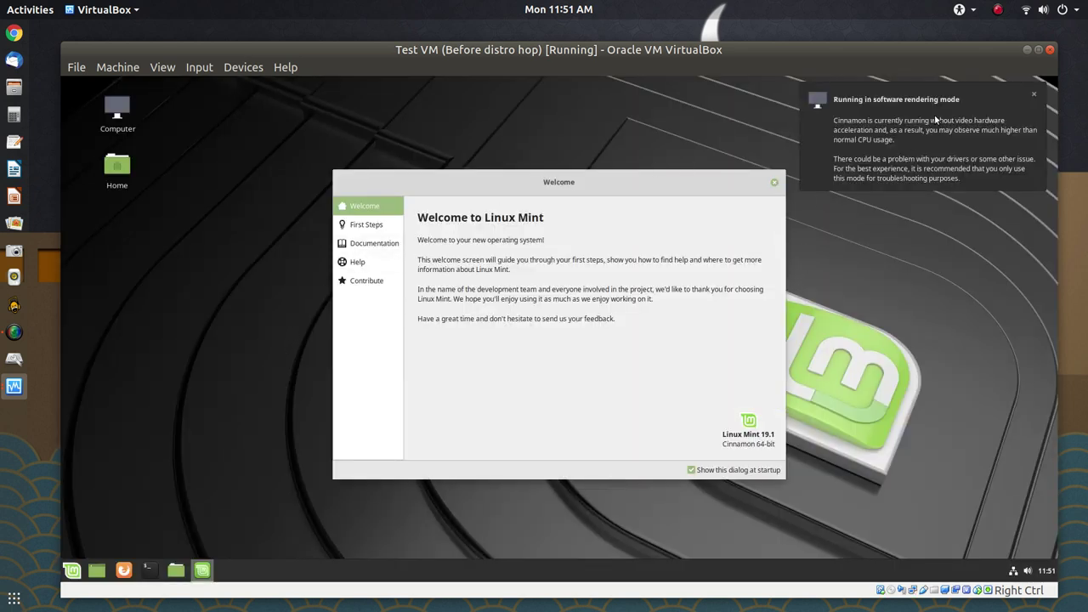
{"action": "left_click", "coordinate": [902, 131]}
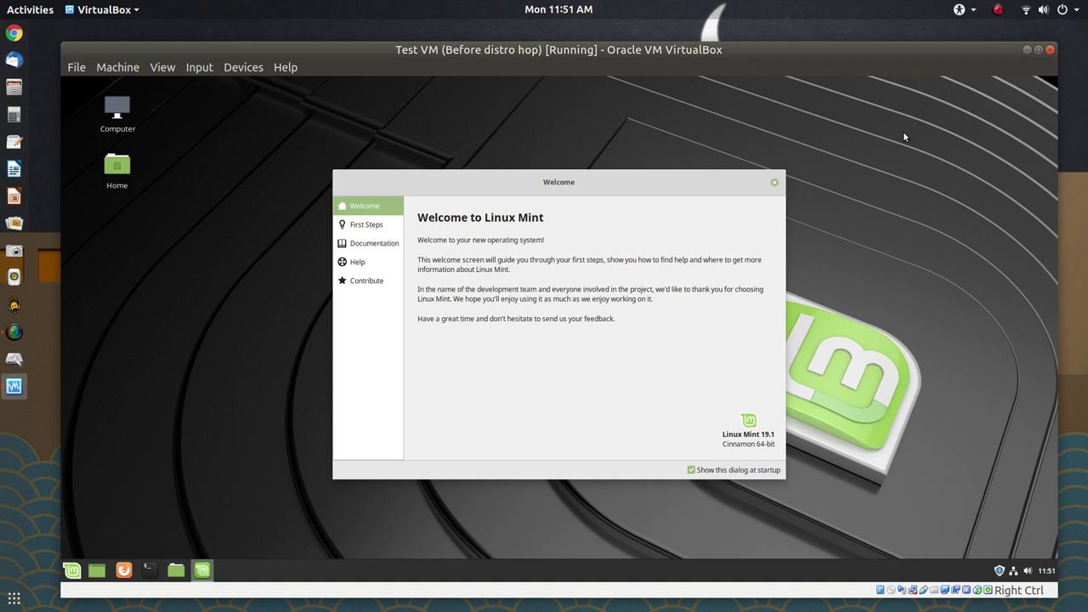
{"action": "left_click", "coordinate": [773, 181]}
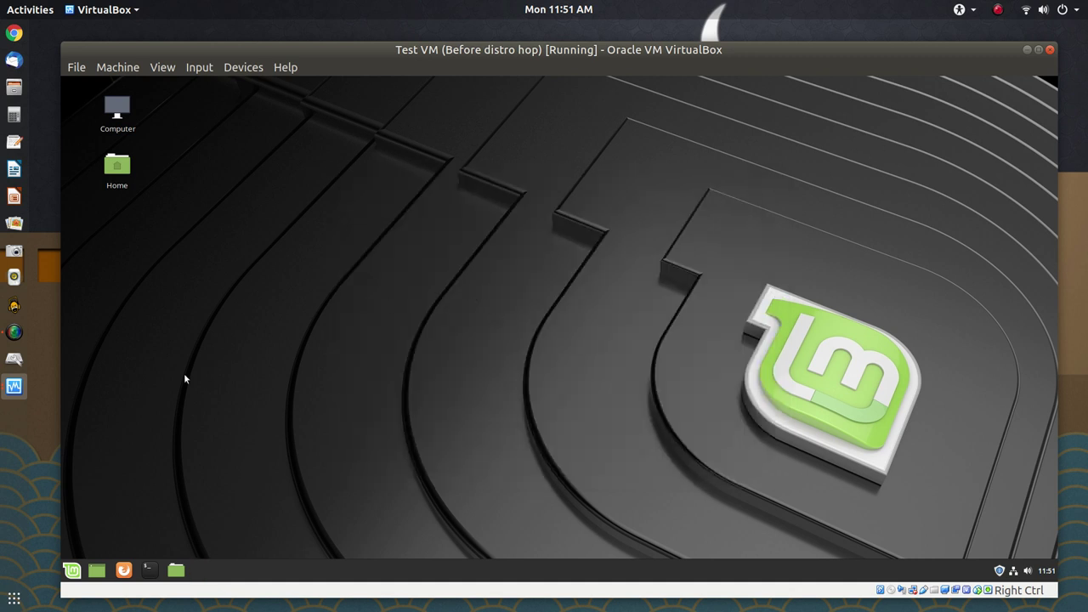
Raise the Font Selection text scaling factor to 1.4 in System Settings
{"action": "left_click", "coordinate": [75, 573]}
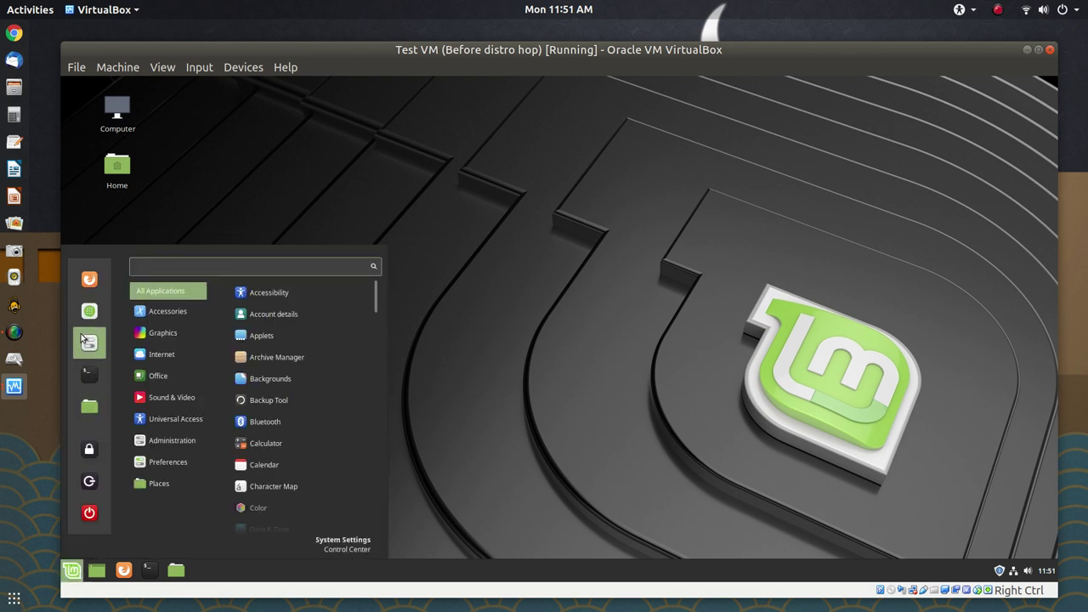
{"action": "left_click", "coordinate": [80, 338]}
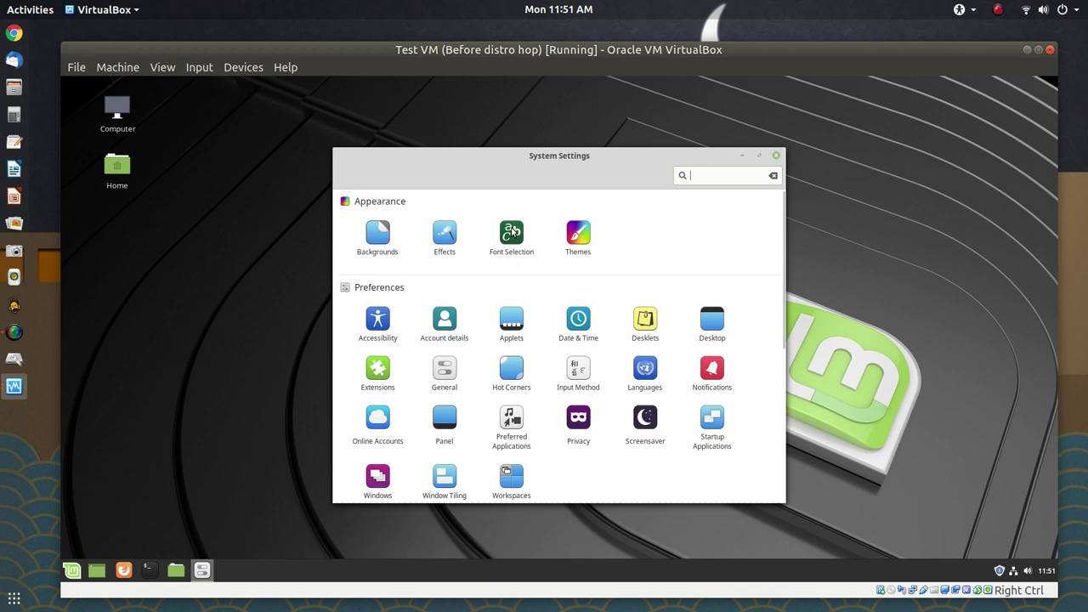
{"action": "left_click", "coordinate": [513, 231]}
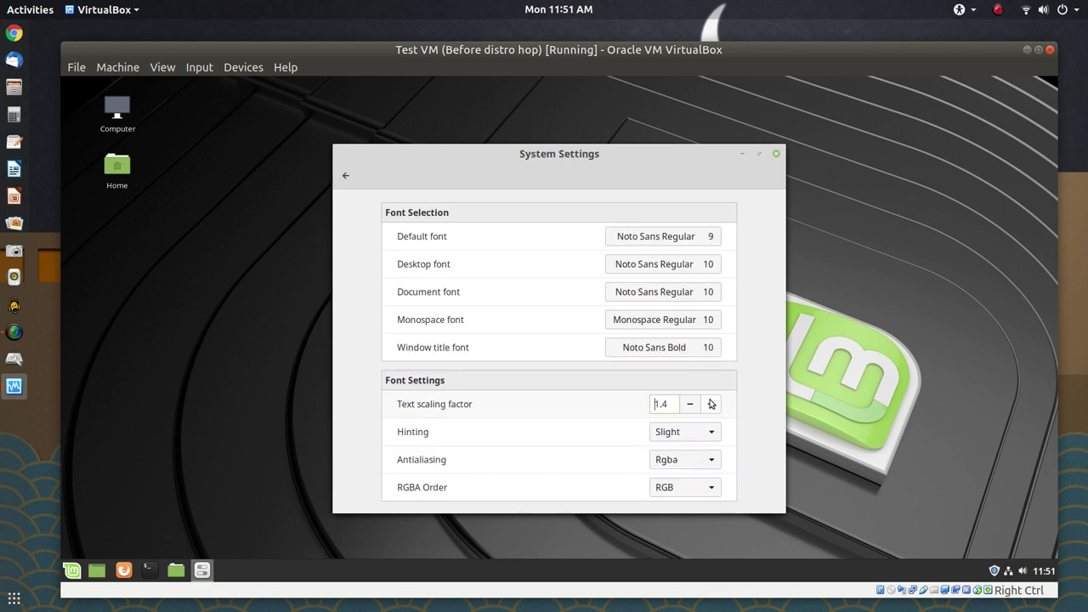
{"action": "left_click", "coordinate": [710, 399]}
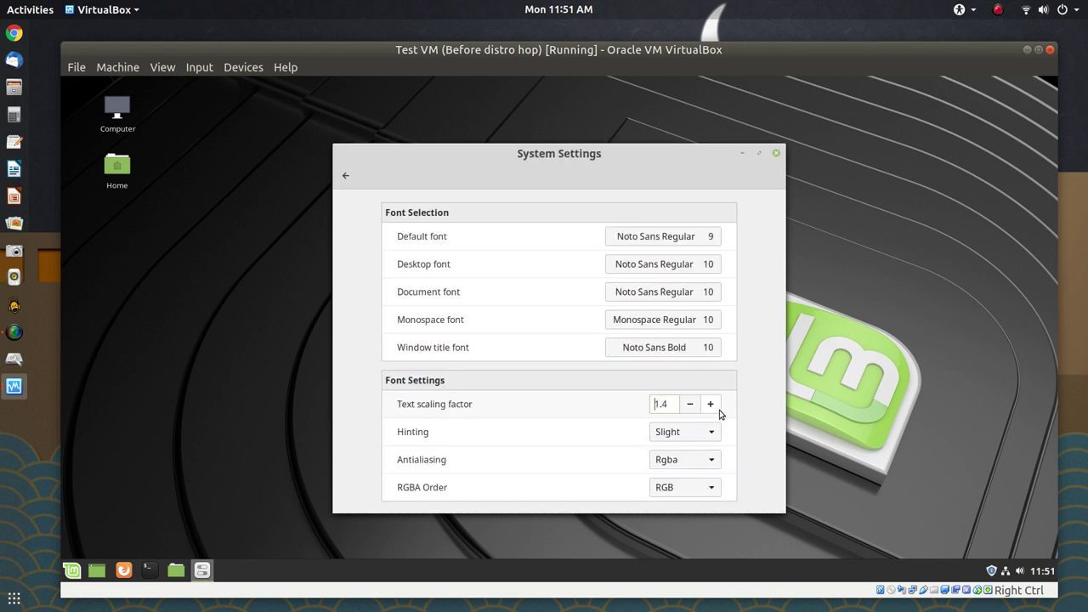
{"action": "left_click", "coordinate": [344, 178]}
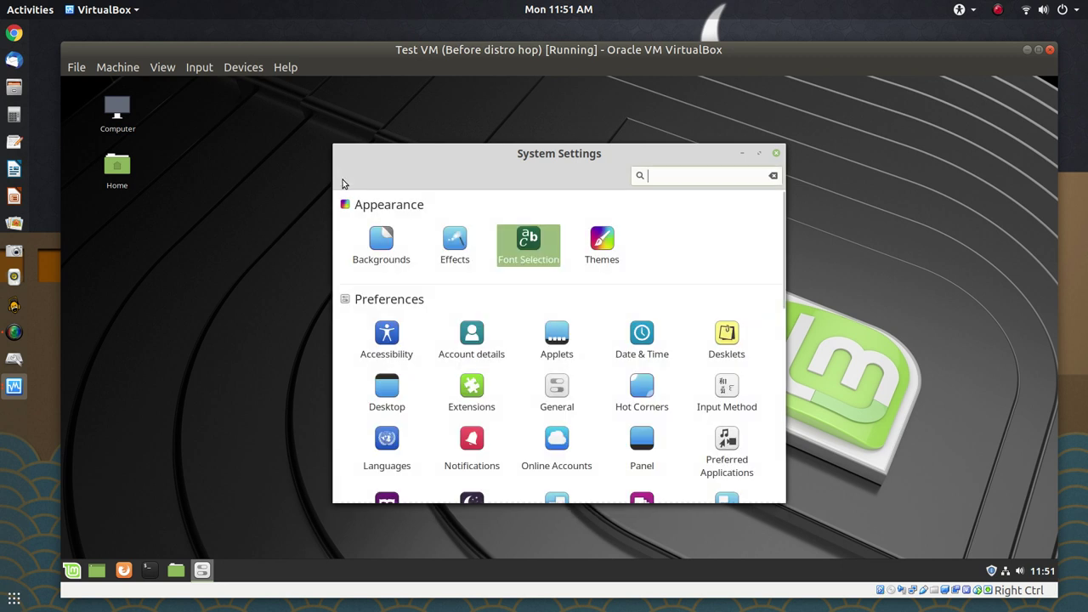
Set the window borders, controls and desktop themes to Mint-Y-Dark and close System Settings
{"action": "left_click", "coordinate": [597, 253]}
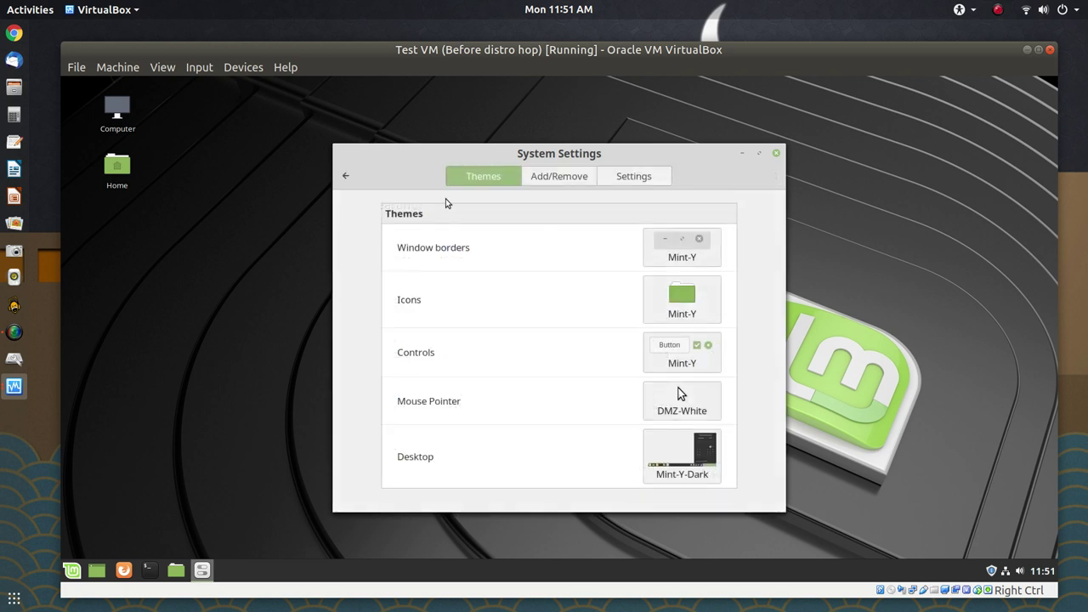
{"action": "left_click", "coordinate": [701, 246]}
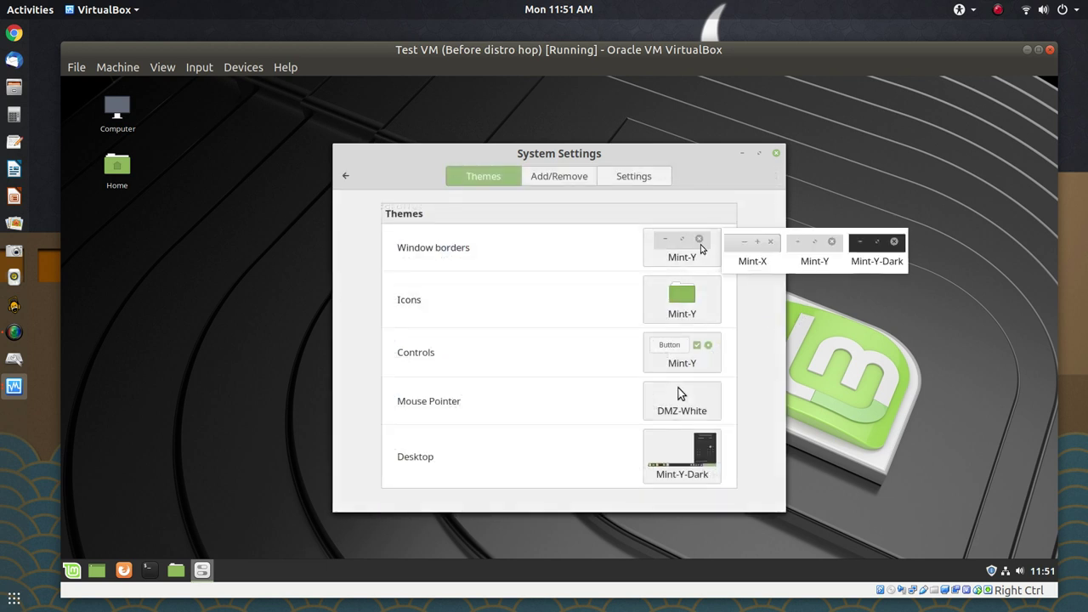
{"action": "left_click", "coordinate": [890, 260]}
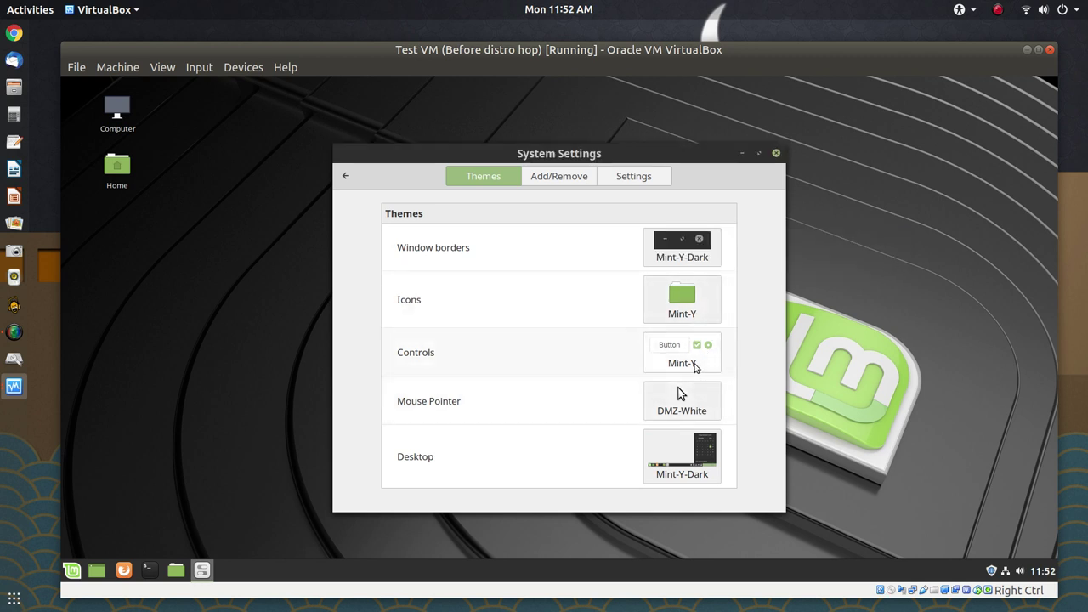
{"action": "left_click", "coordinate": [694, 366]}
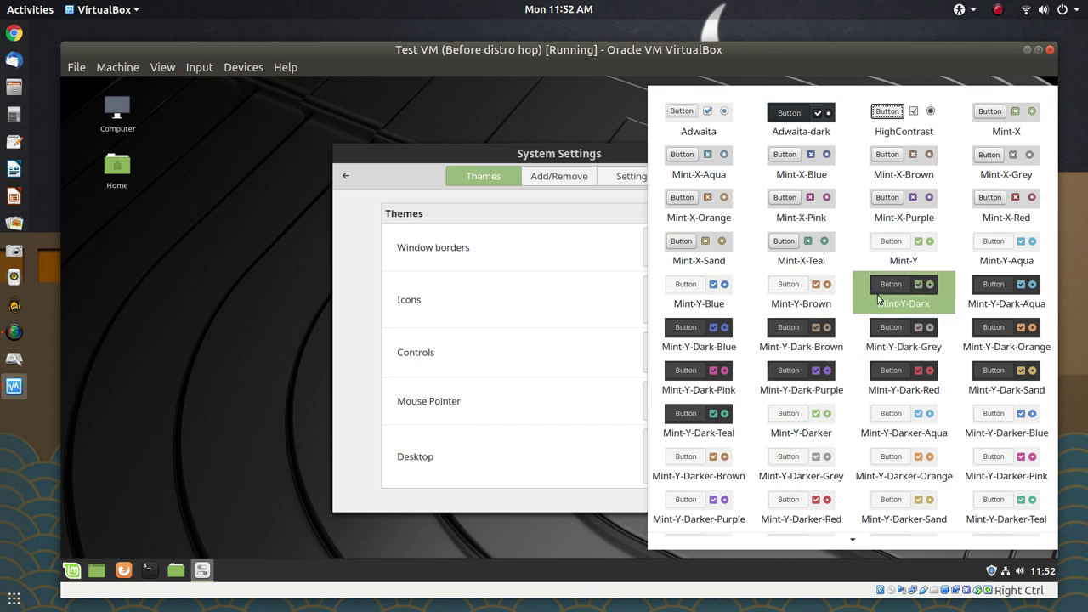
{"action": "left_click", "coordinate": [888, 295]}
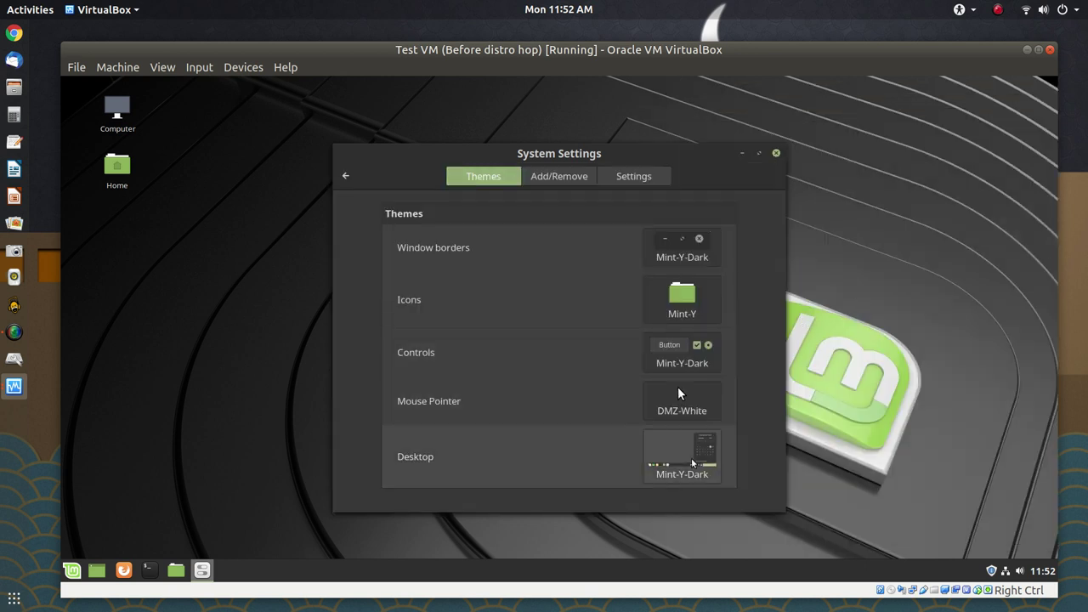
{"action": "left_click", "coordinate": [694, 465]}
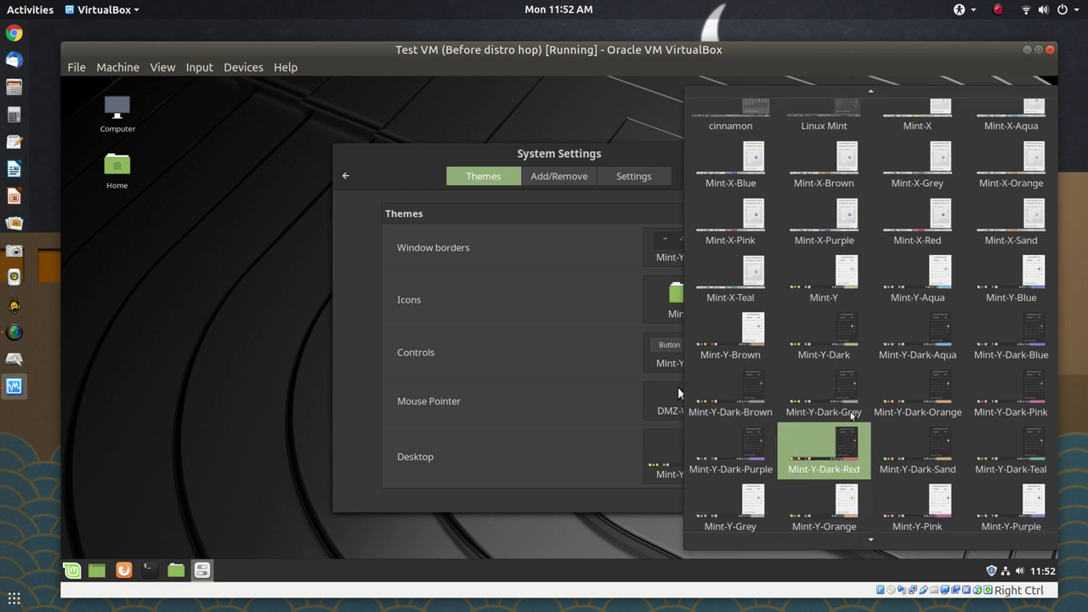
{"action": "left_click", "coordinate": [848, 357]}
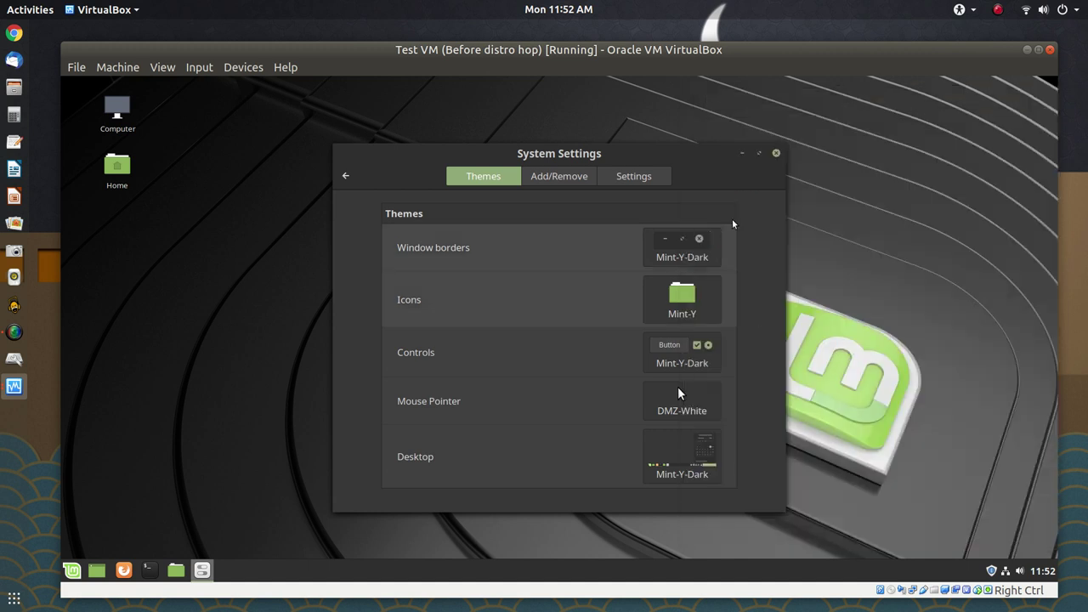
{"action": "left_click", "coordinate": [776, 153]}
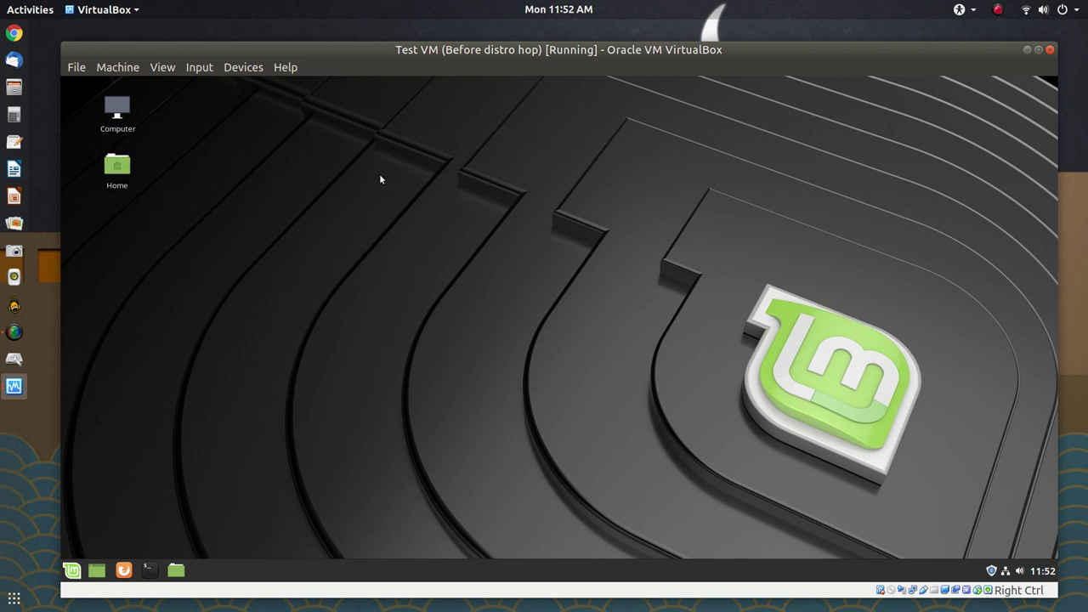
Open Home in a maximized Nemo window with a wider sidebar, then browse to File System
{"action": "double_click", "coordinate": [120, 180]}
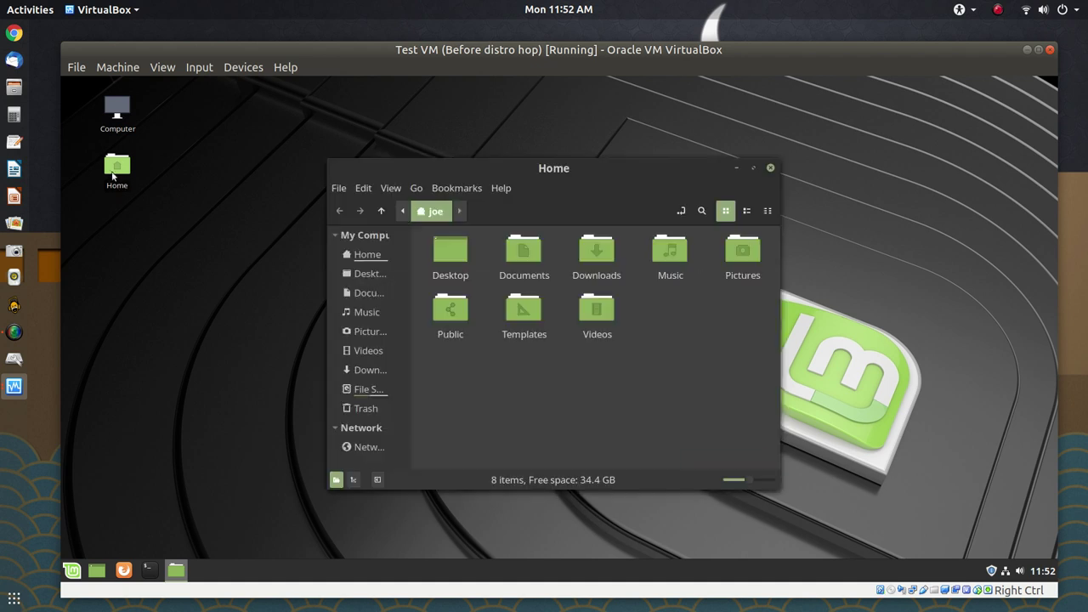
{"action": "double_click", "coordinate": [601, 171]}
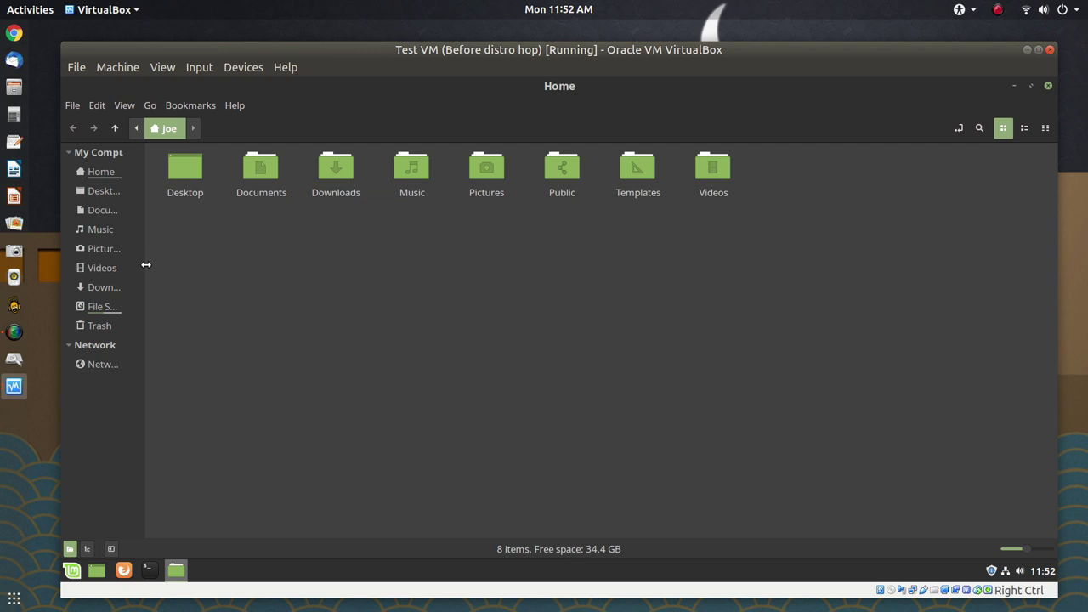
{"action": "left_click_drag", "start_coordinate": [146, 264], "coordinate": [221, 280]}
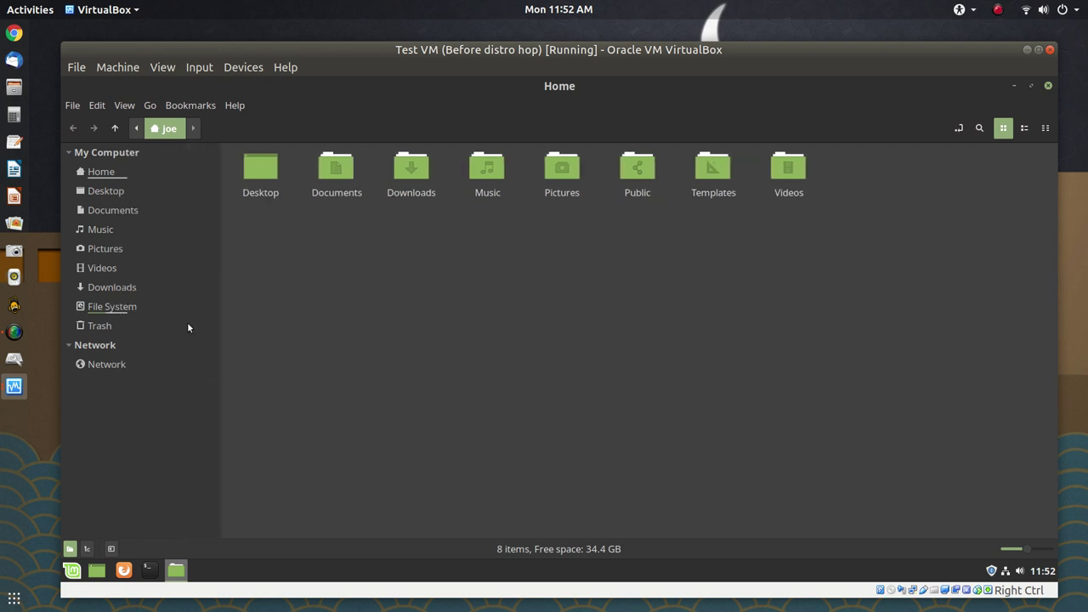
{"action": "left_click", "coordinate": [128, 307]}
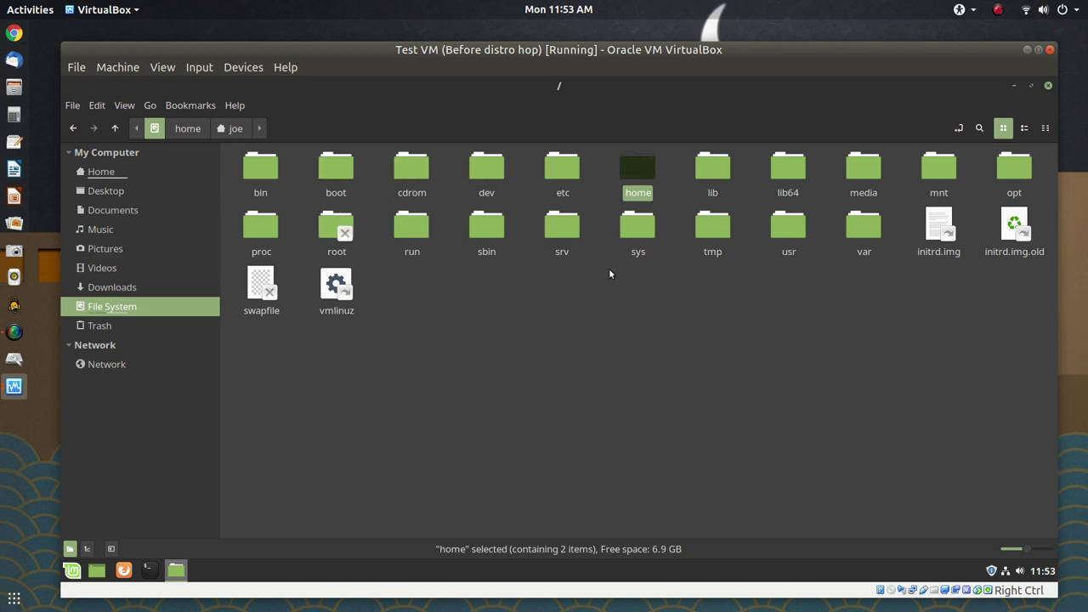
Open the top-level home folder and split Nemo into two panes with F3
{"action": "double_click", "coordinate": [636, 173]}
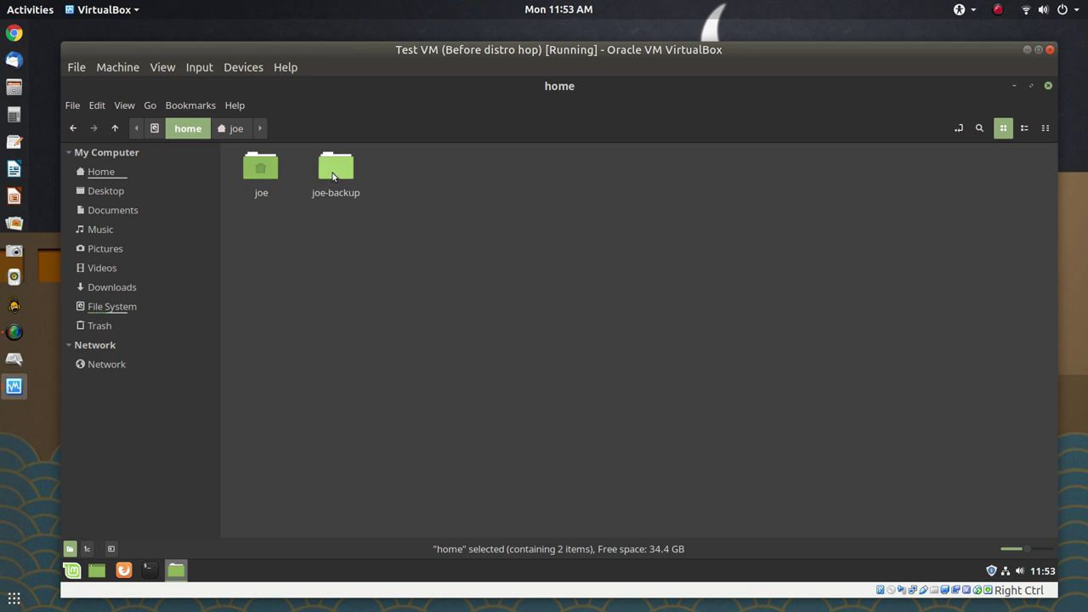
{"action": "key", "text": "F3"}
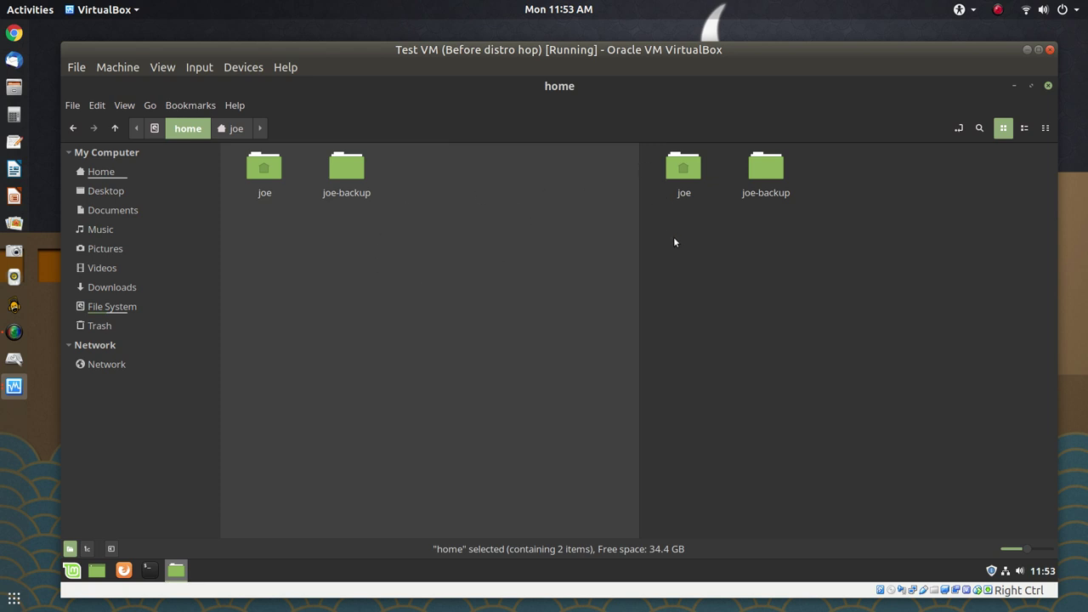
Open joe in the right pane and joe-backup in the left pane
{"action": "left_click", "coordinate": [684, 176]}
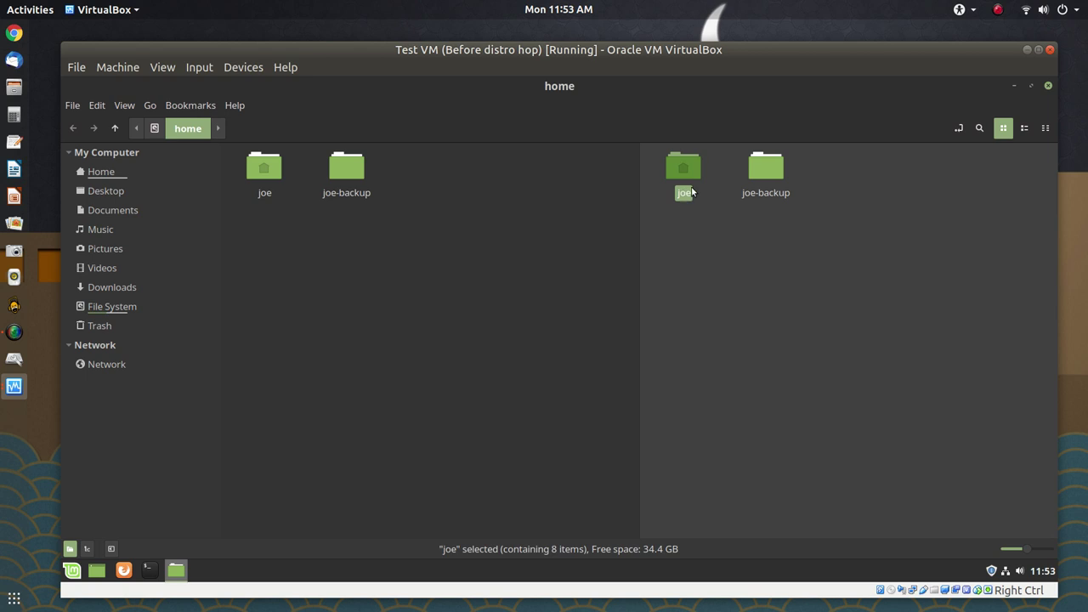
{"action": "double_click", "coordinate": [690, 184]}
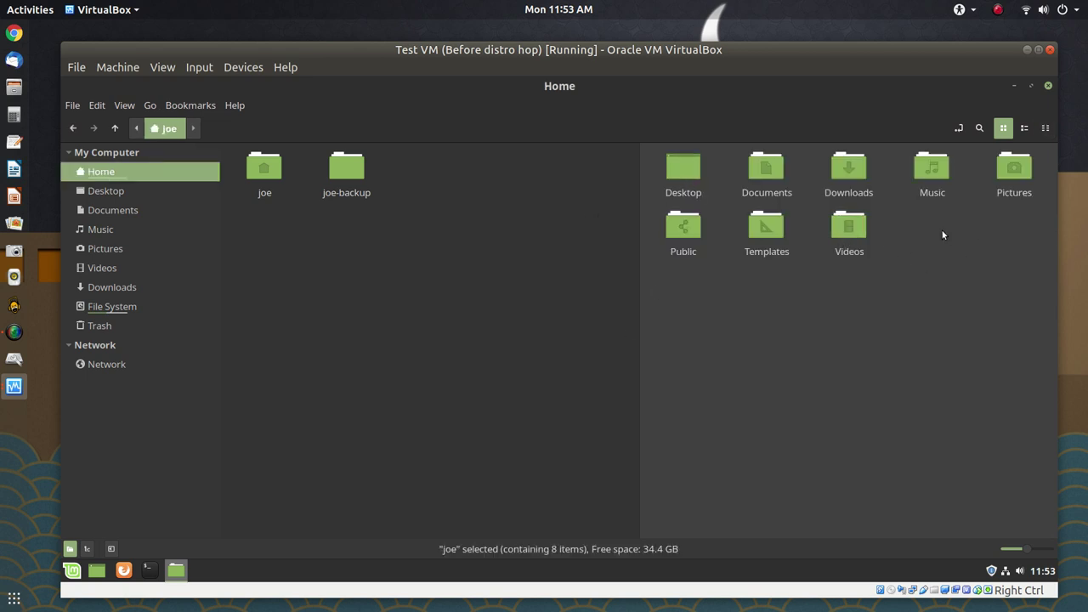
{"action": "left_click", "coordinate": [346, 174]}
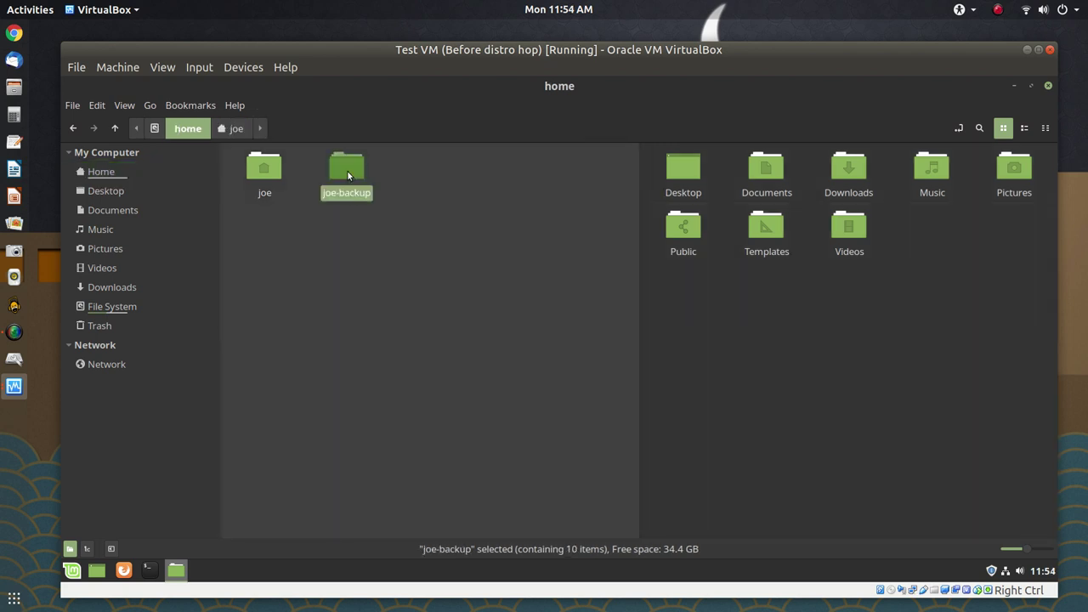
{"action": "double_click", "coordinate": [346, 175]}
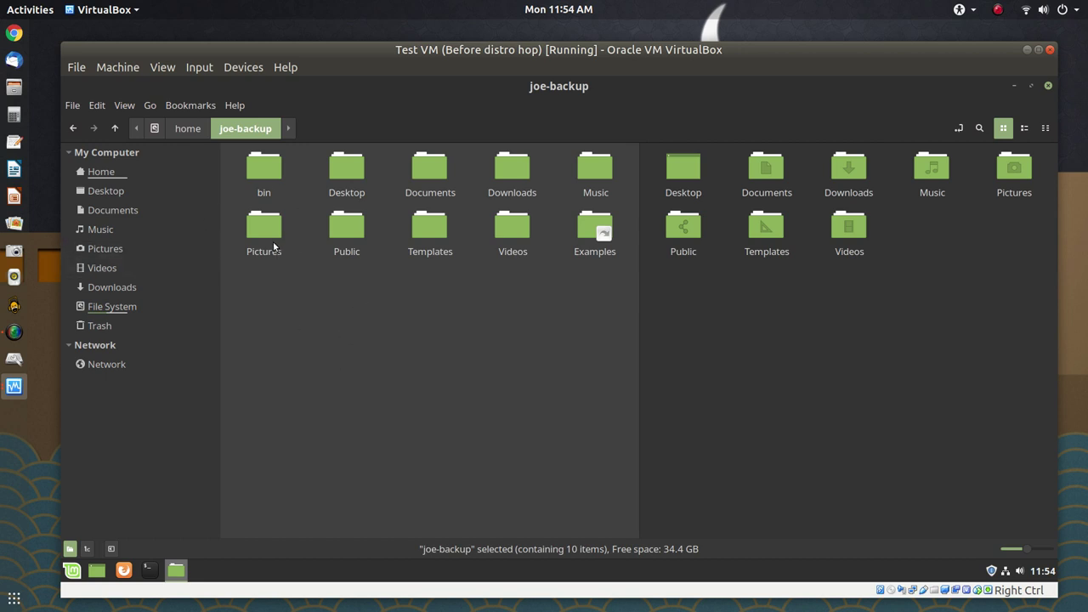
Select bin, Documents, Downloads, Music, Pictures and Videos in joe-backup
{"action": "left_click", "coordinate": [255, 179]}
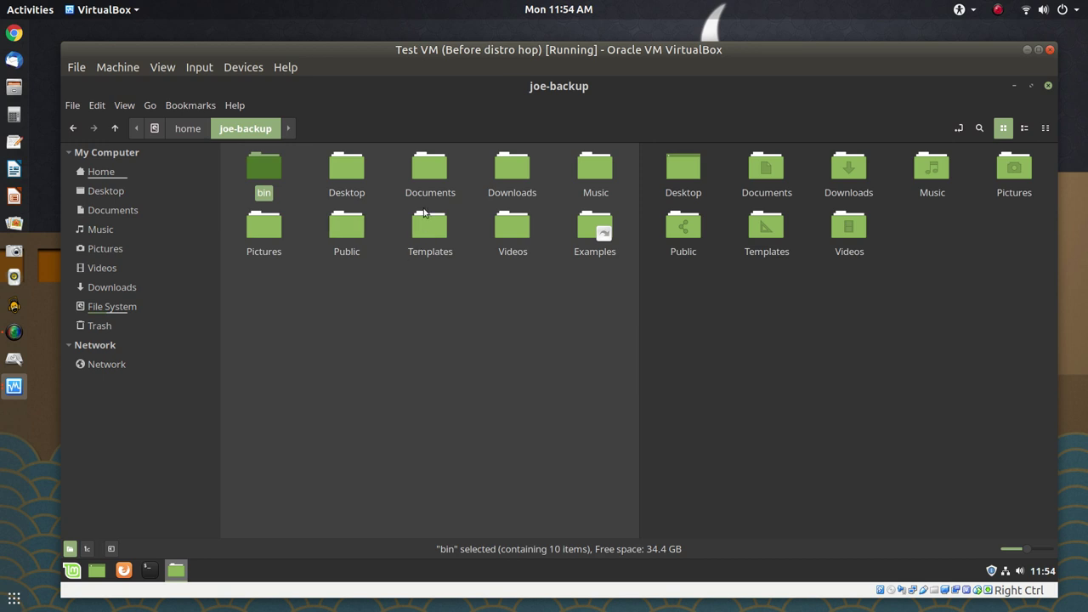
{"action": "left_click", "coordinate": [429, 170], "text": "ctrl"}
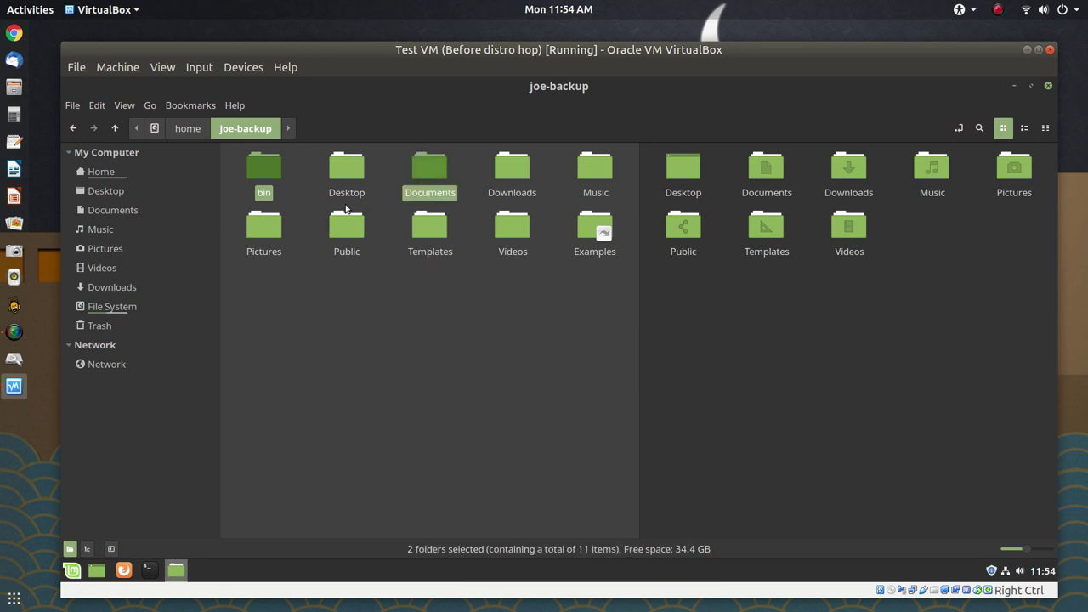
{"action": "left_click", "coordinate": [514, 172], "text": "ctrl"}
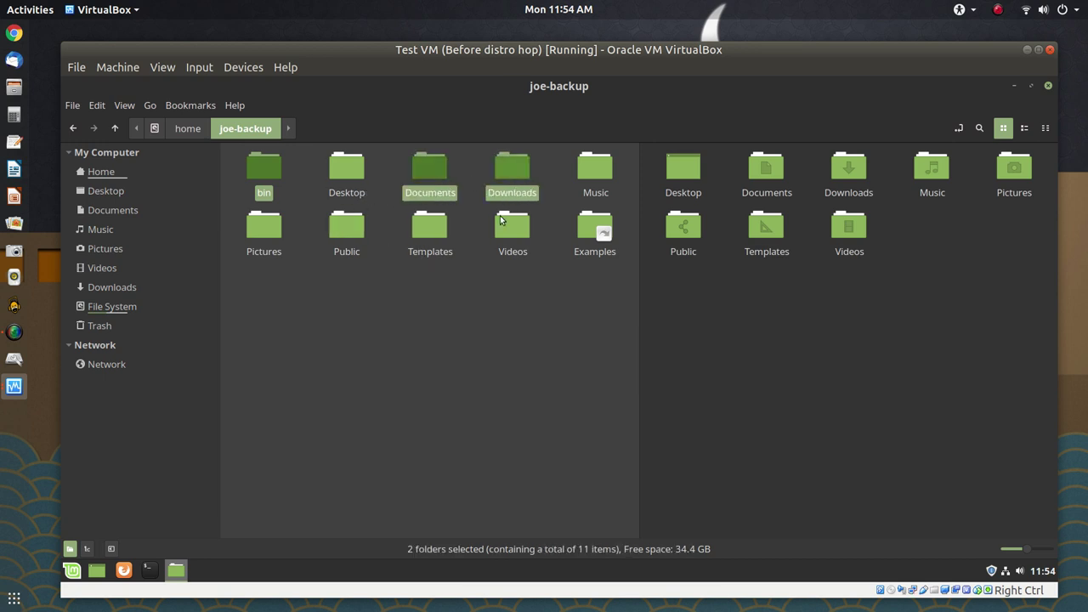
{"action": "left_click", "coordinate": [602, 175], "text": "ctrl"}
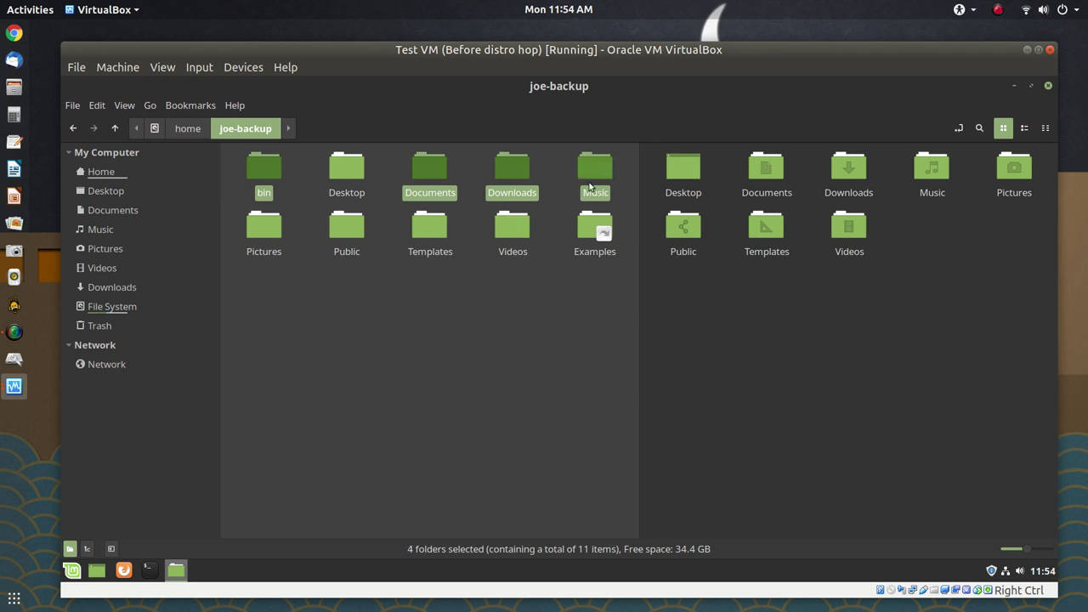
{"action": "left_click", "coordinate": [264, 226], "text": "ctrl"}
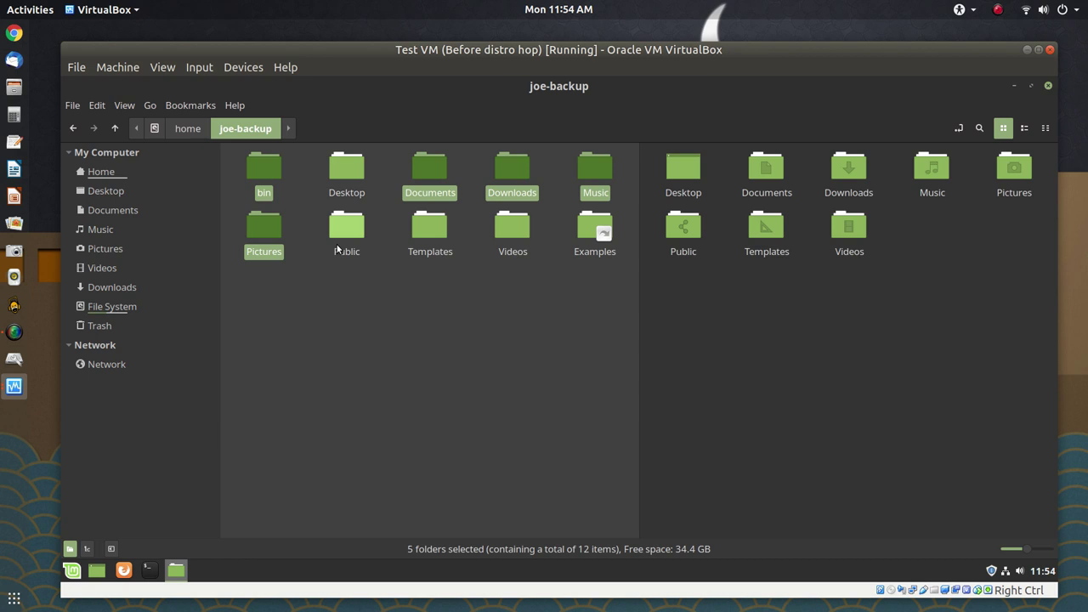
{"action": "left_click", "coordinate": [508, 229], "text": "ctrl"}
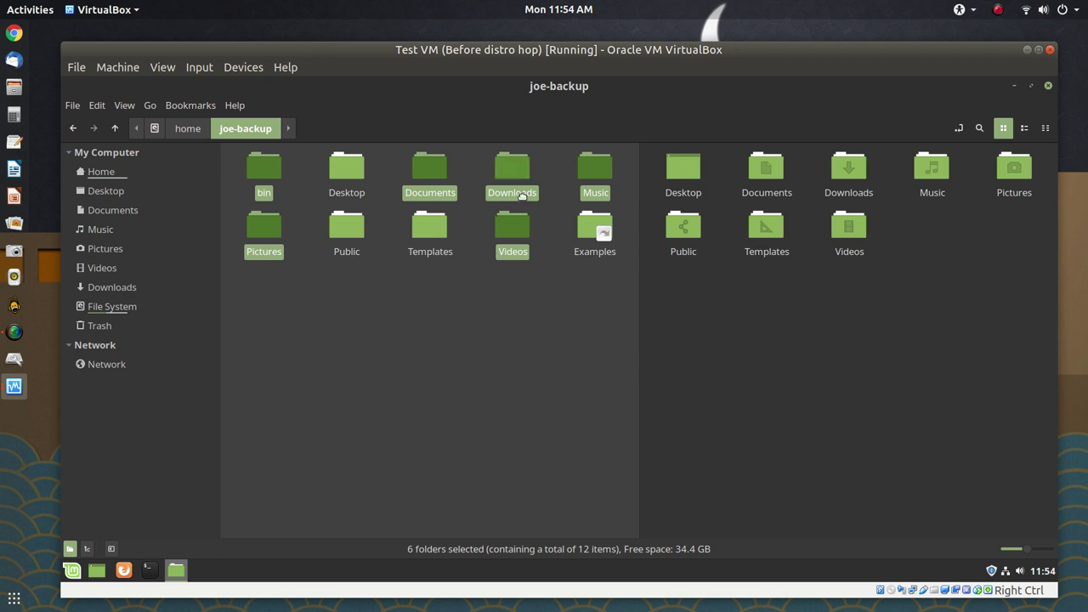
Drag the six folders into joe, merging Documents, Downloads, Music, Pictures and Videos
{"action": "left_click_drag", "start_coordinate": [522, 196], "coordinate": [791, 314]}
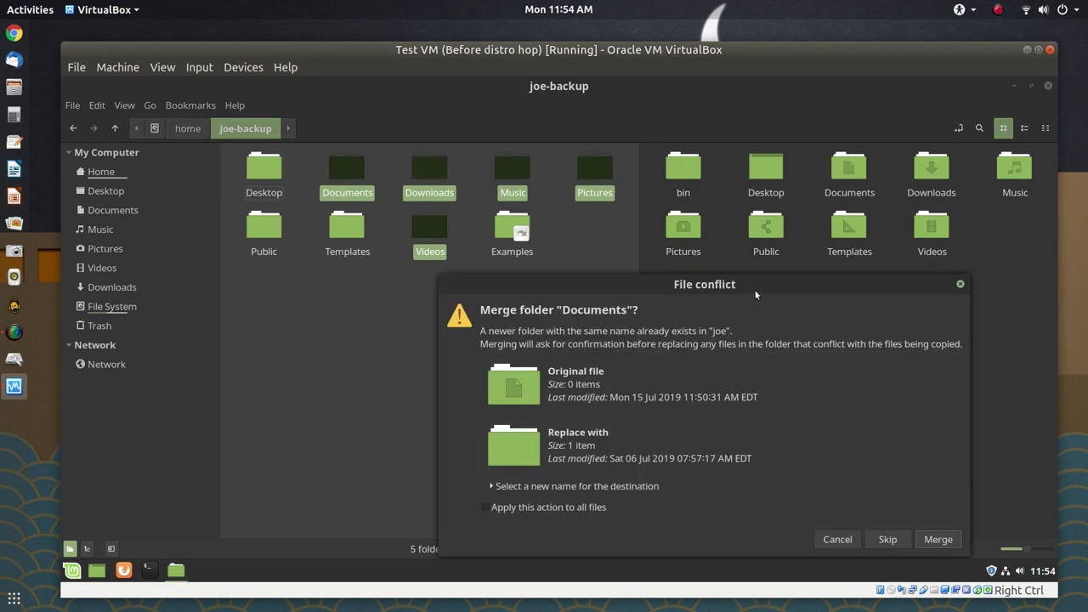
{"action": "left_click_drag", "start_coordinate": [756, 280], "coordinate": [718, 235]}
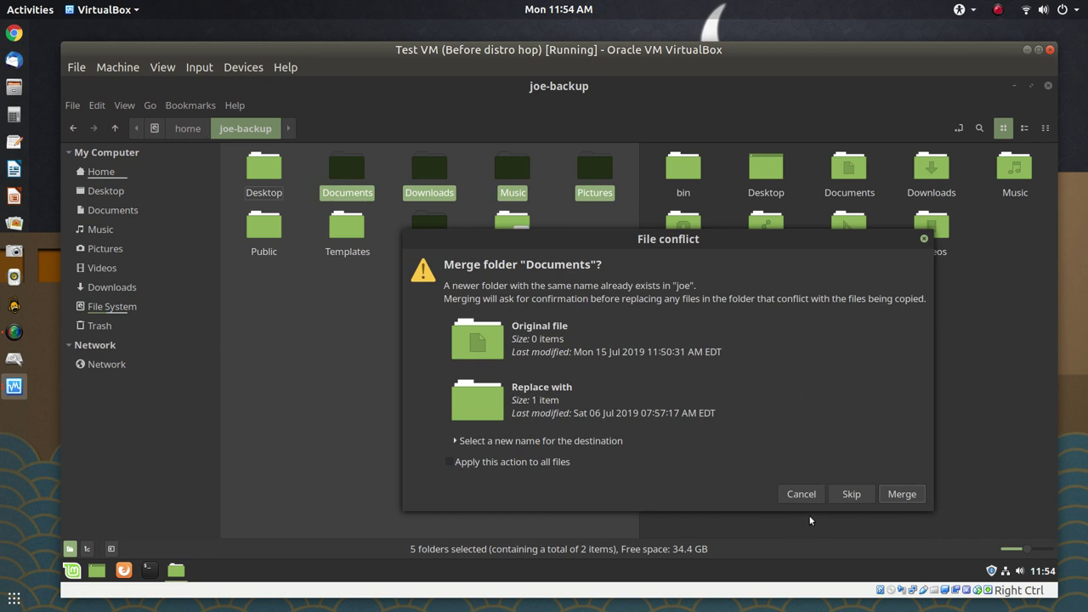
{"action": "left_click", "coordinate": [896, 497]}
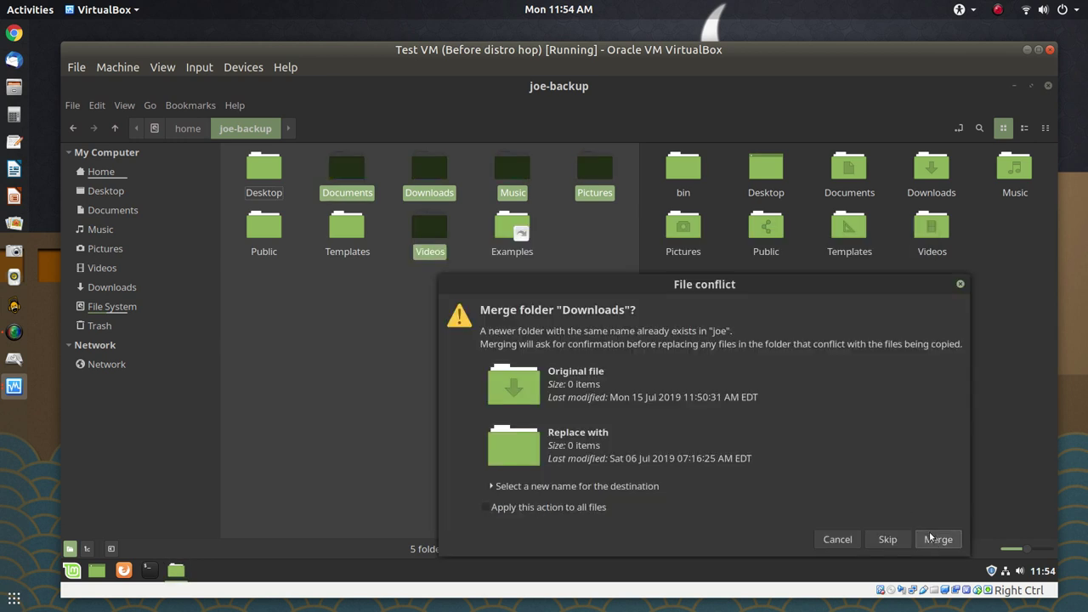
{"action": "left_click", "coordinate": [933, 539]}
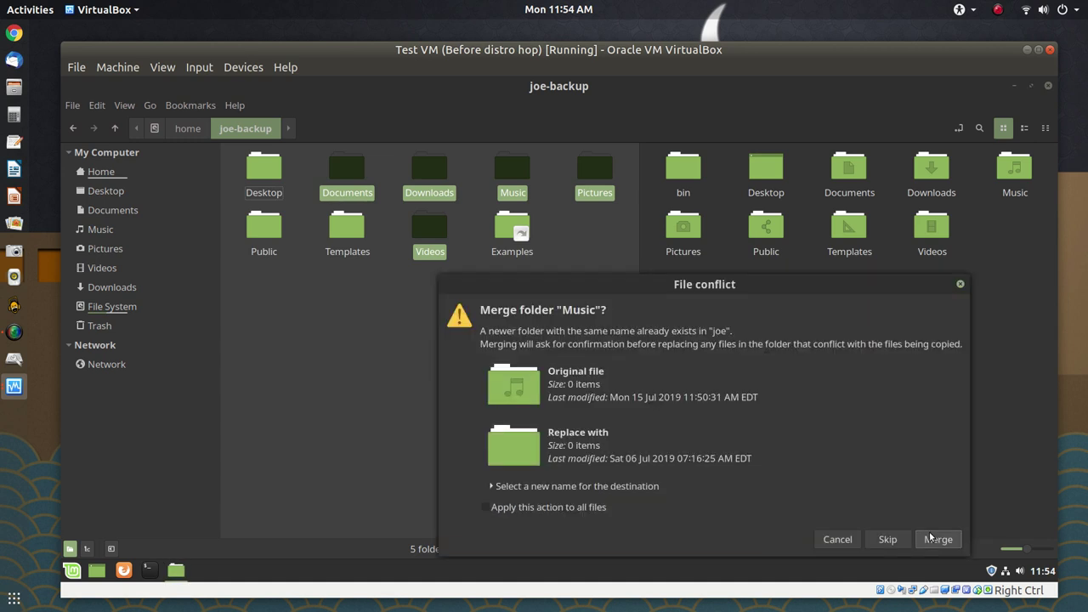
{"action": "left_click", "coordinate": [933, 538]}
{"action": "left_click", "coordinate": [930, 539]}
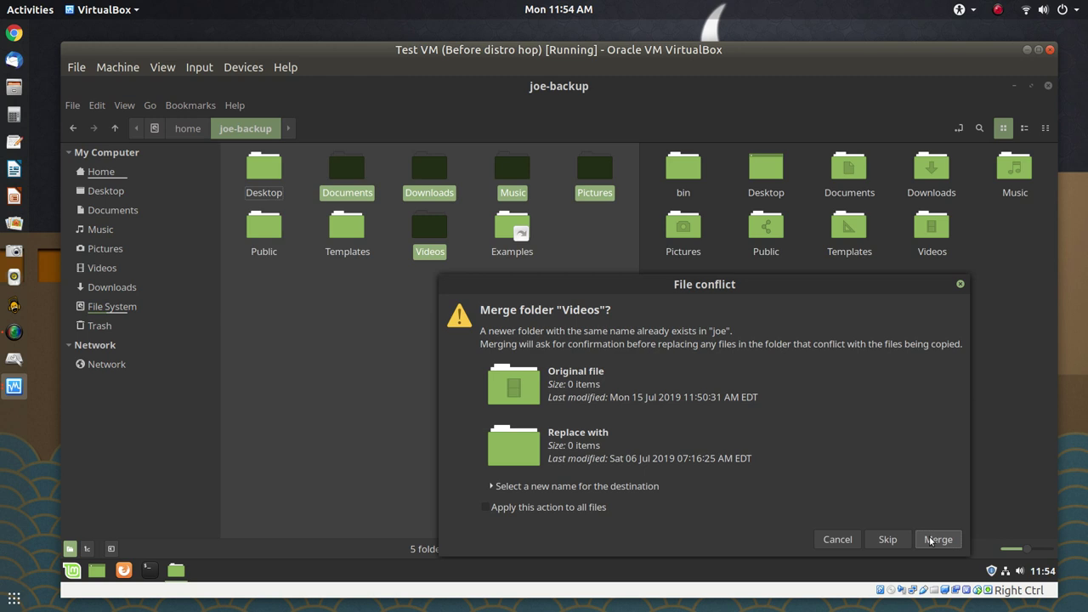
{"action": "left_click", "coordinate": [936, 539]}
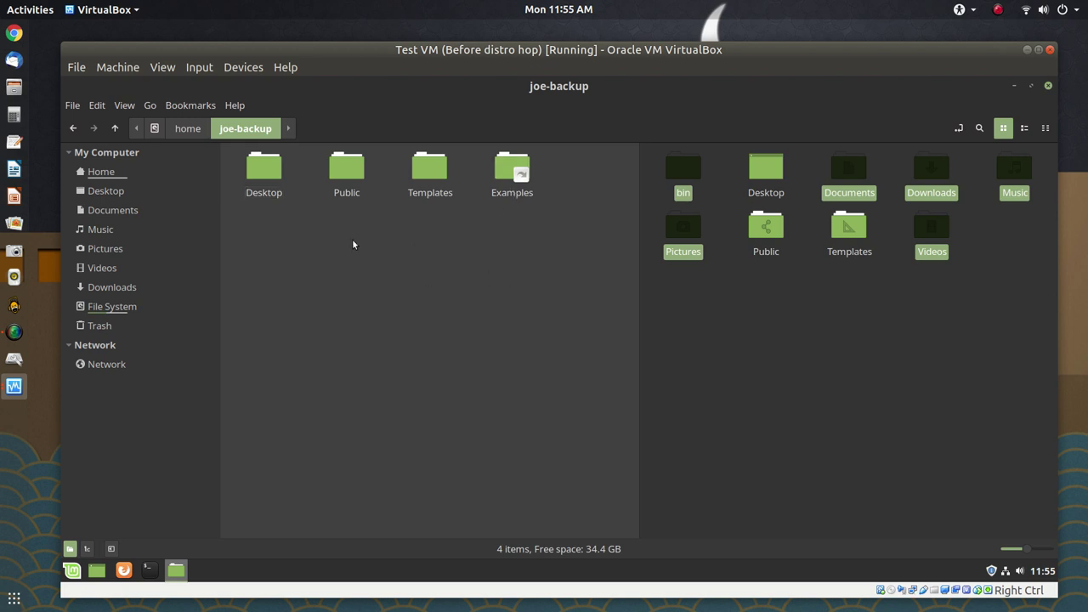
{"action": "left_click", "coordinate": [849, 389]}
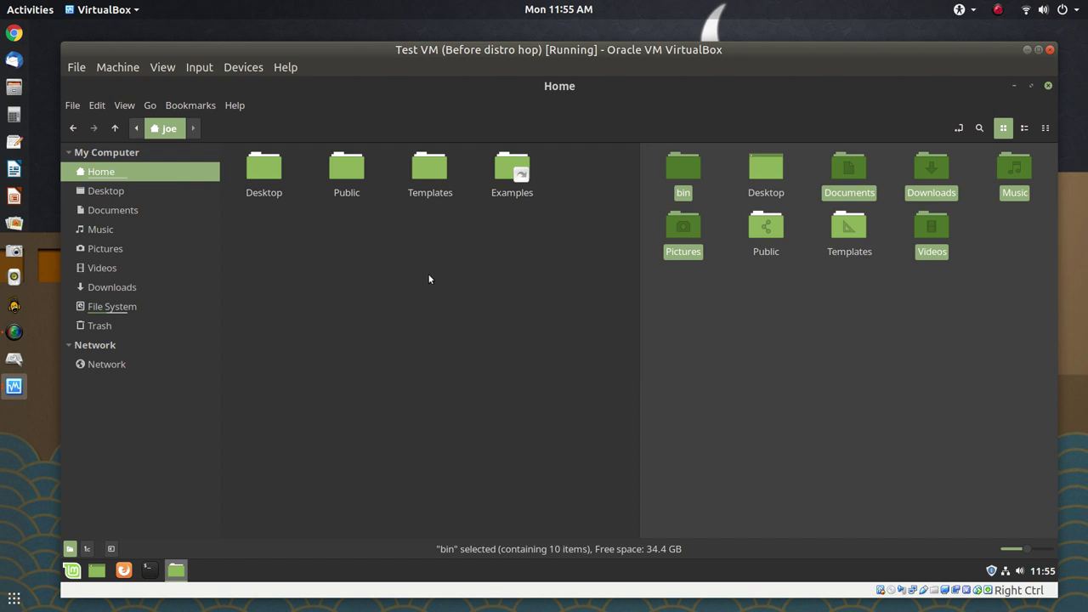
{"action": "double_click", "coordinate": [677, 169]}
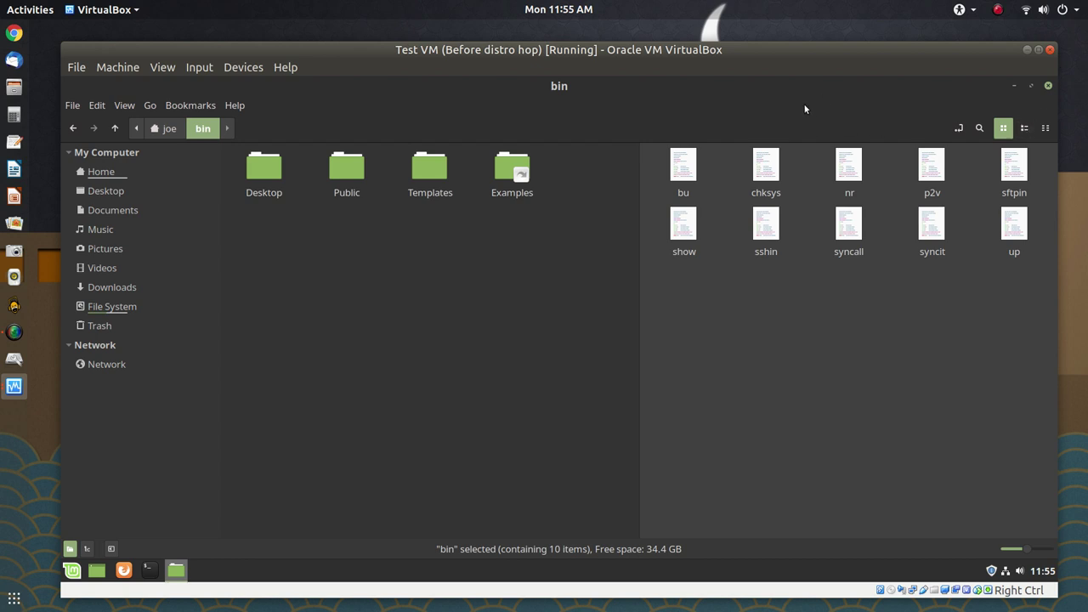
{"action": "left_click", "coordinate": [169, 132]}
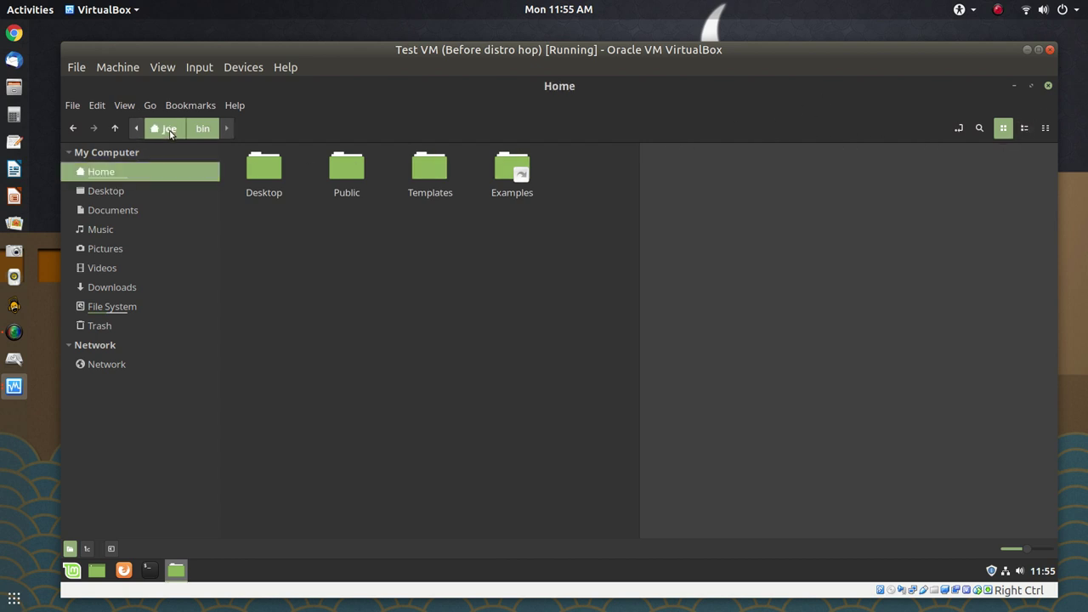
{"action": "left_click", "coordinate": [843, 317]}
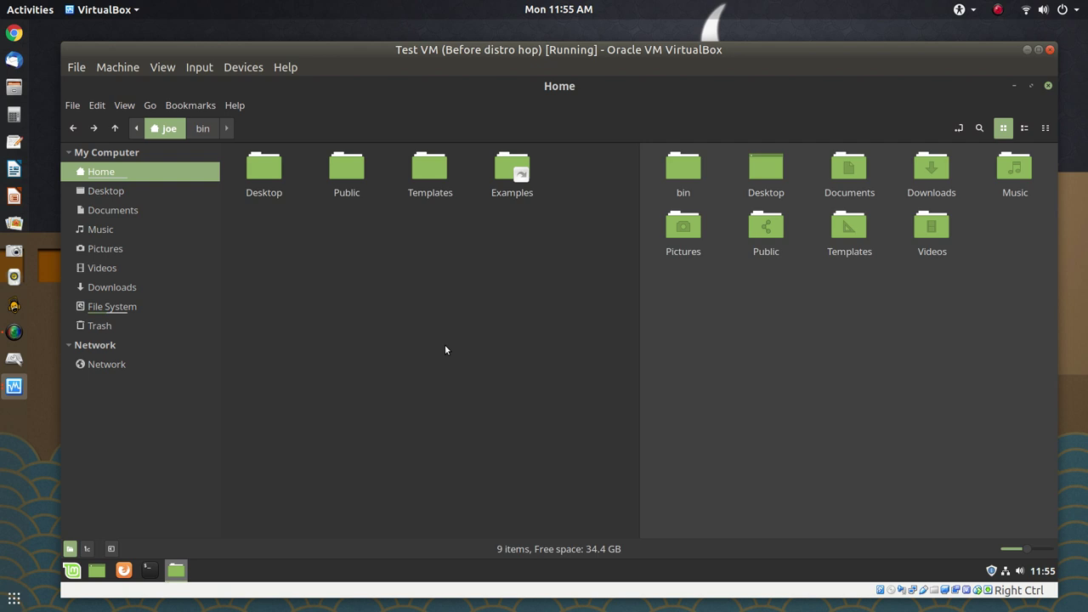
{"action": "left_click", "coordinate": [446, 347]}
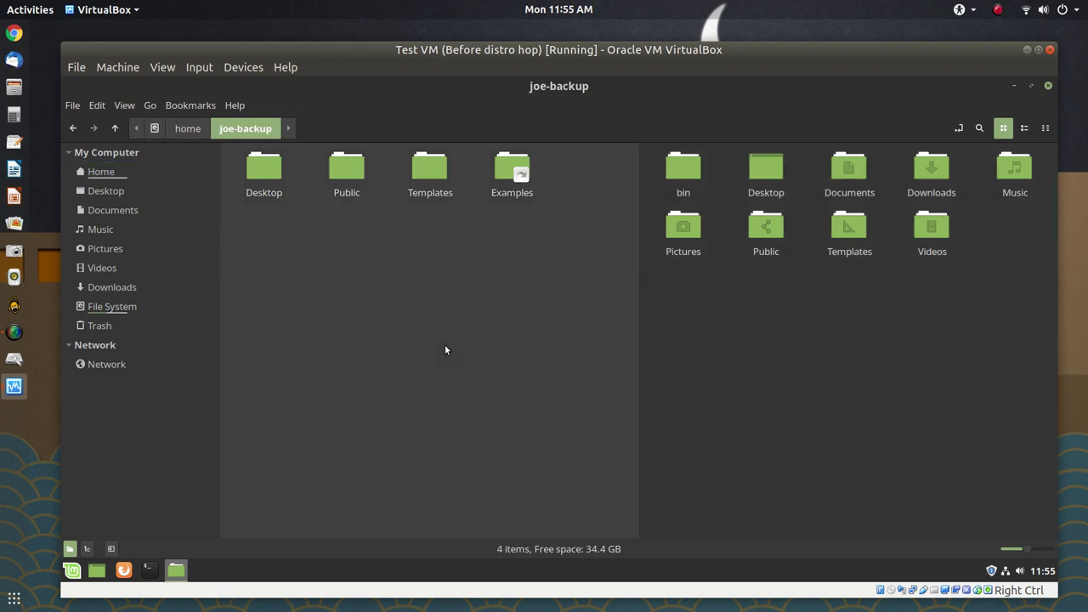
Show hidden files and select .face, .you_got_mail.wav, .bash_history and .ssh in joe-backup
{"action": "key", "text": "ctrl+h"}
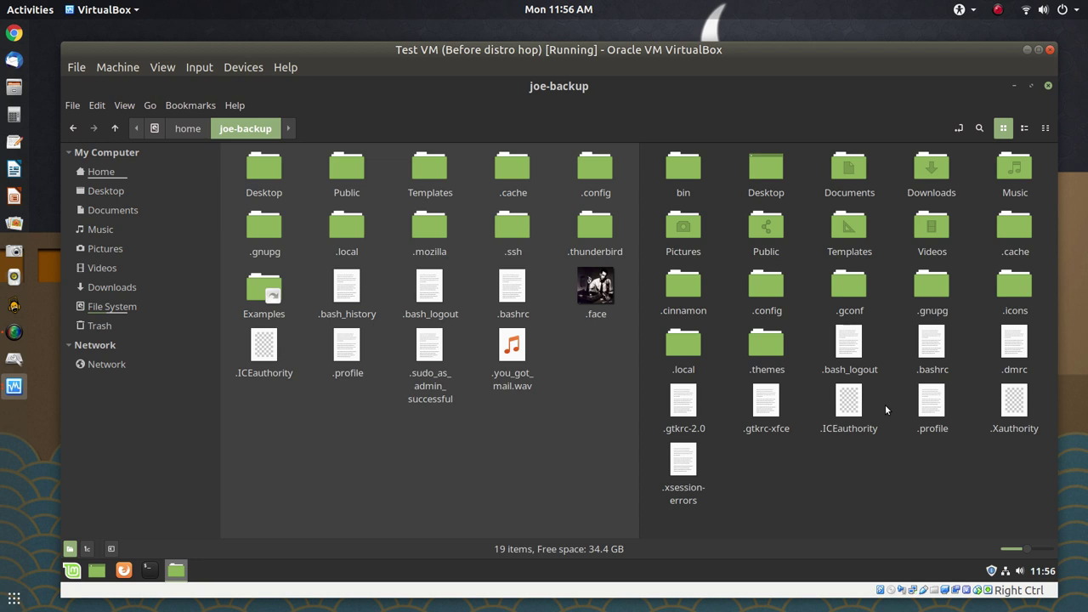
{"action": "left_click", "coordinate": [595, 295]}
{"action": "left_click", "coordinate": [518, 350], "text": "ctrl"}
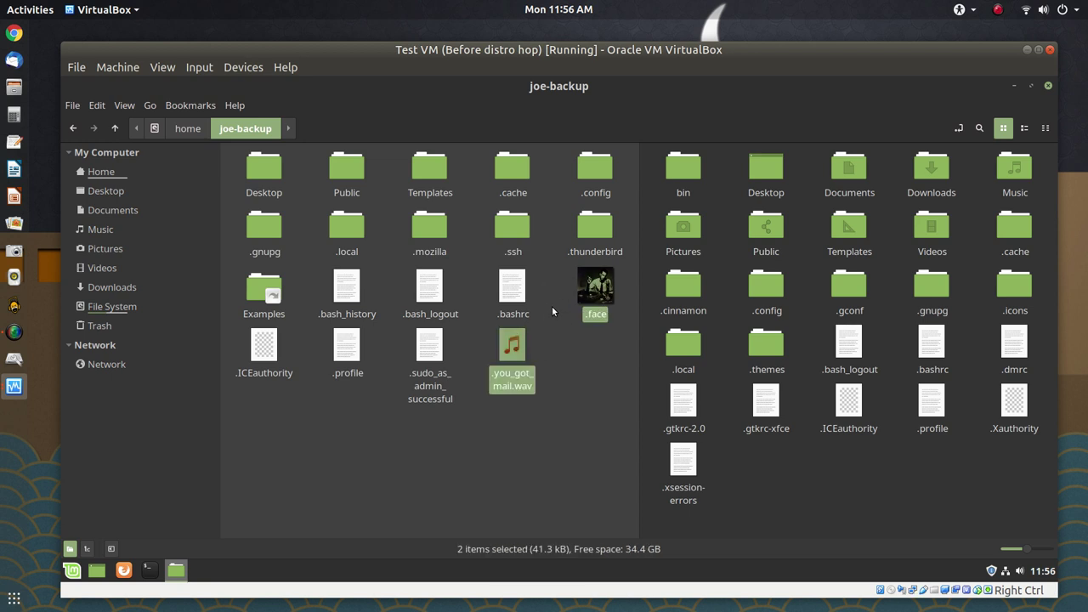
{"action": "left_click", "coordinate": [338, 294], "text": "ctrl"}
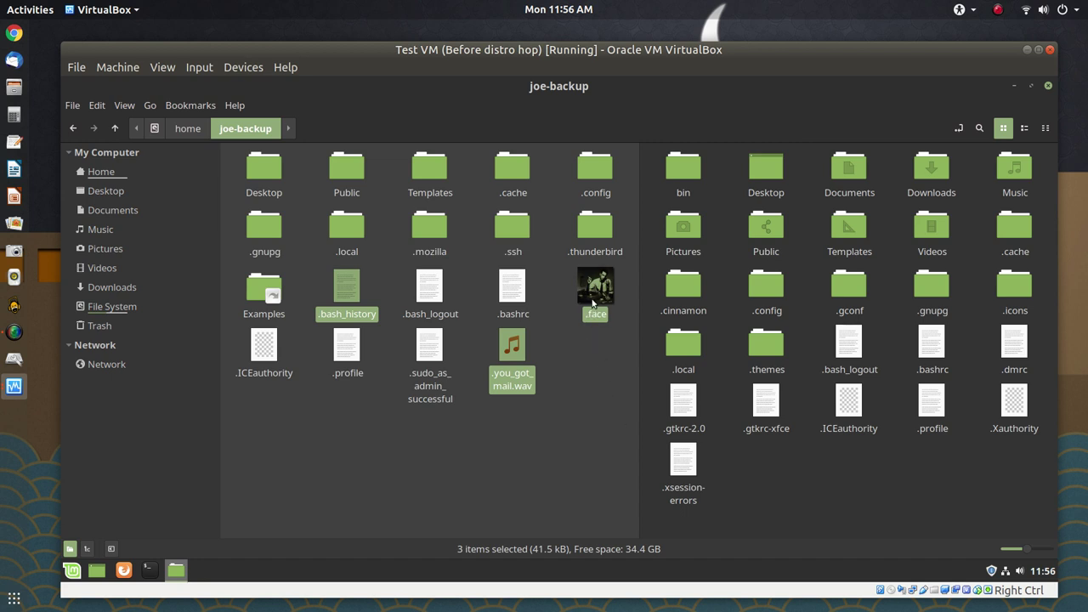
{"action": "left_click", "coordinate": [510, 228], "text": "ctrl"}
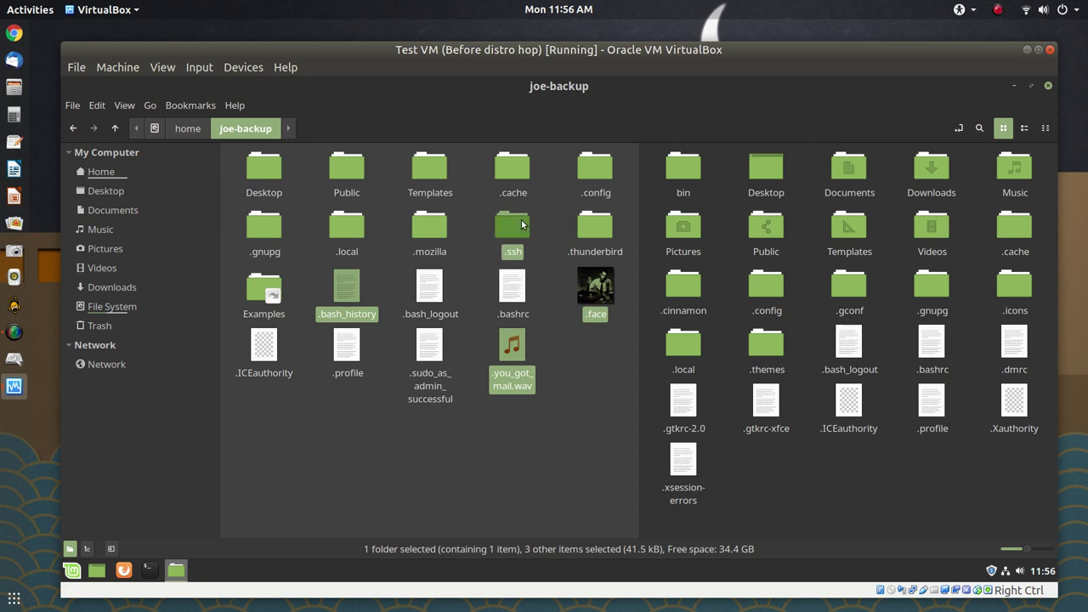
Reselect .face, .ssh, .thunderbird, .you_got_mail.wav and .bash_history in the joe-backup pane
{"action": "left_click", "coordinate": [591, 230]}
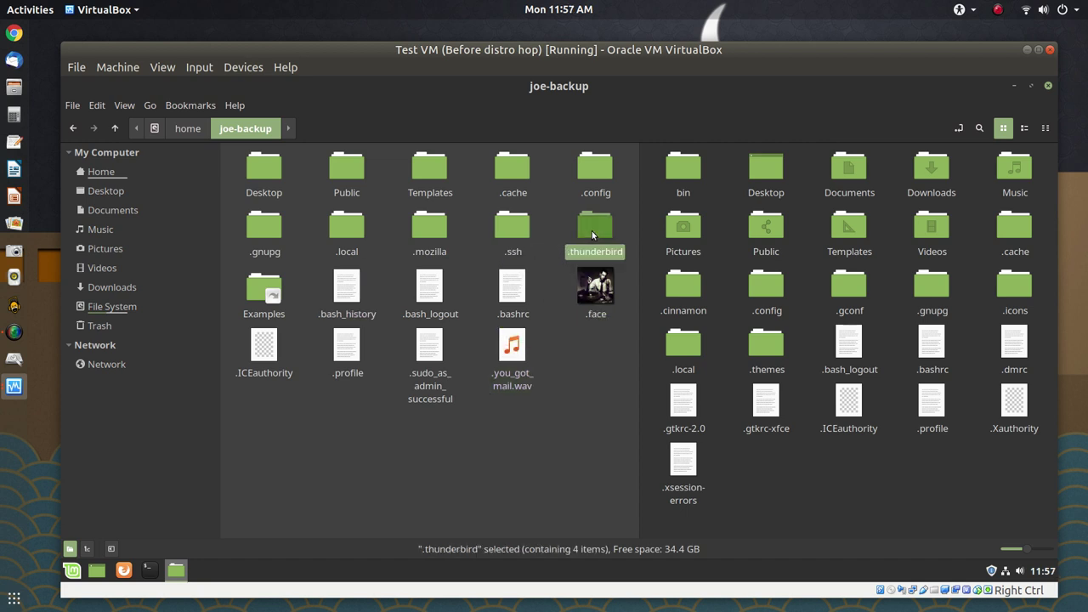
{"action": "left_click", "coordinate": [512, 243], "text": "ctrl"}
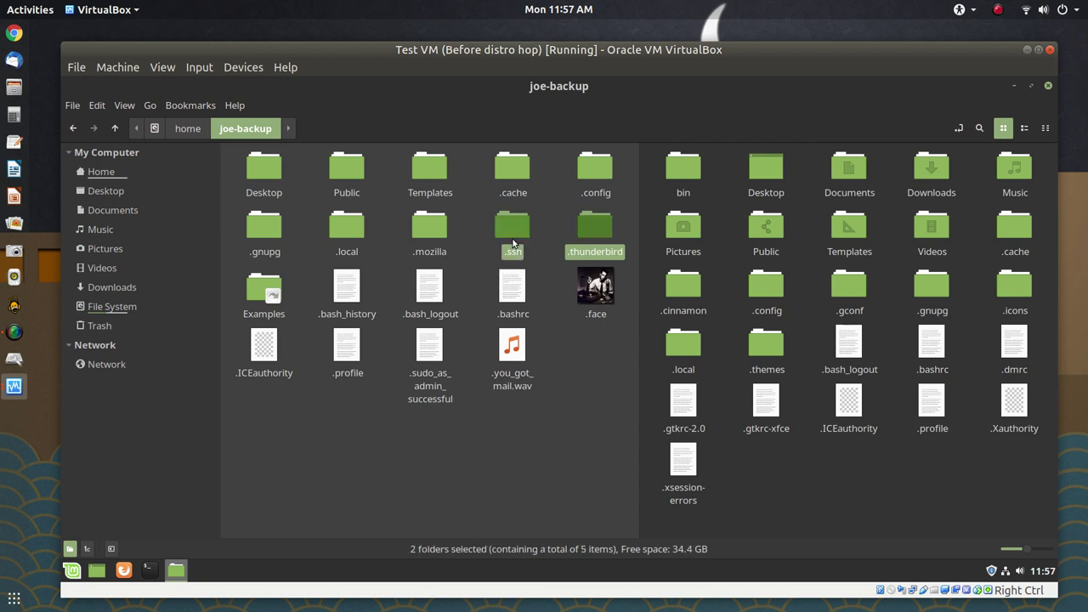
{"action": "left_click", "coordinate": [597, 298]}
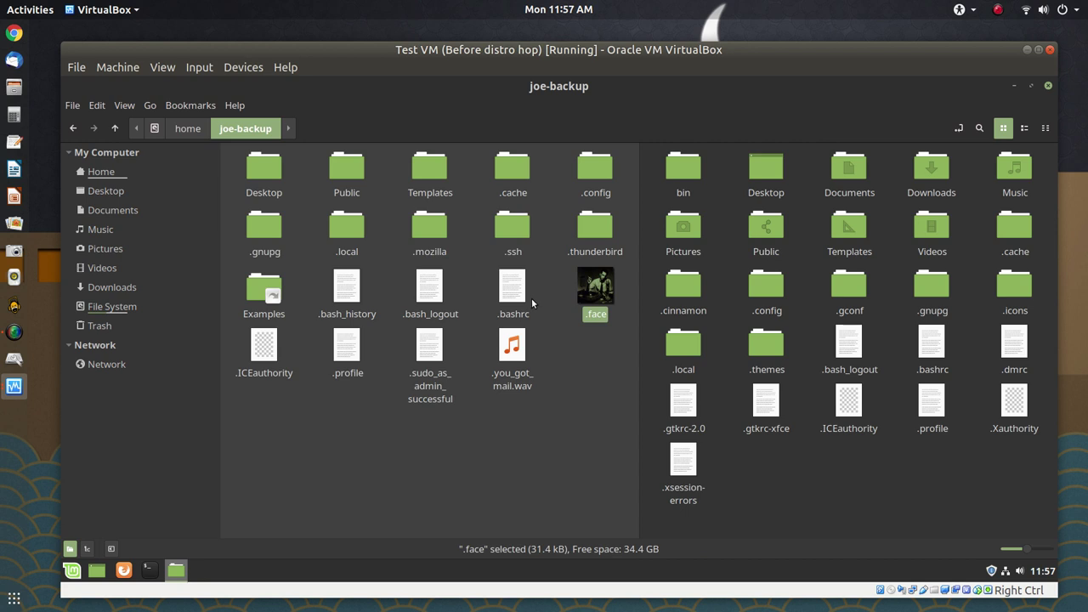
{"action": "left_click", "coordinate": [519, 249], "text": "ctrl"}
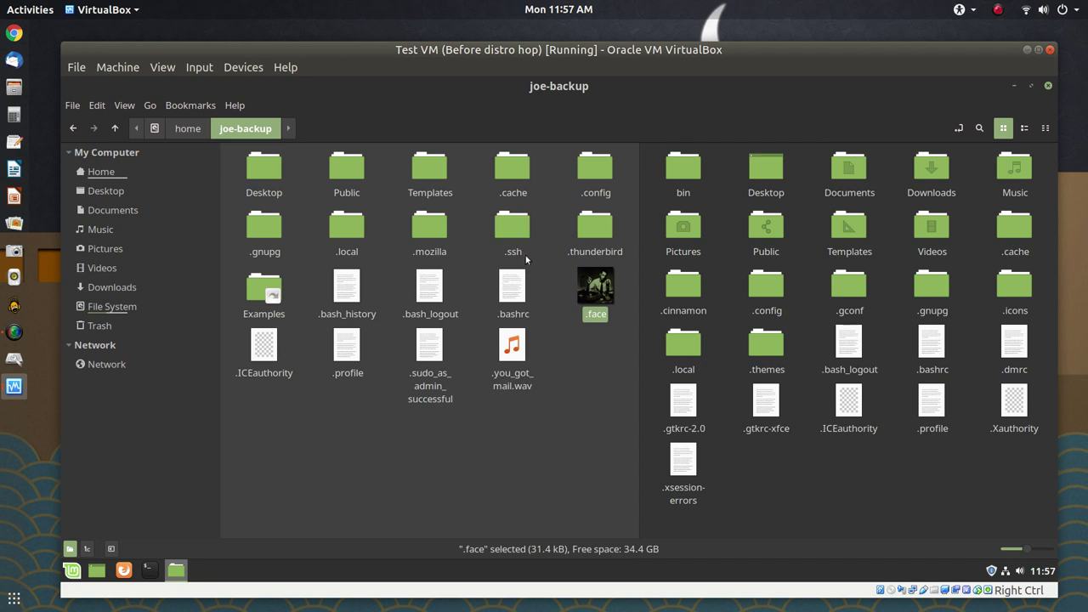
{"action": "left_click", "coordinate": [595, 246], "text": "ctrl"}
{"action": "left_click", "coordinate": [515, 357], "text": "ctrl"}
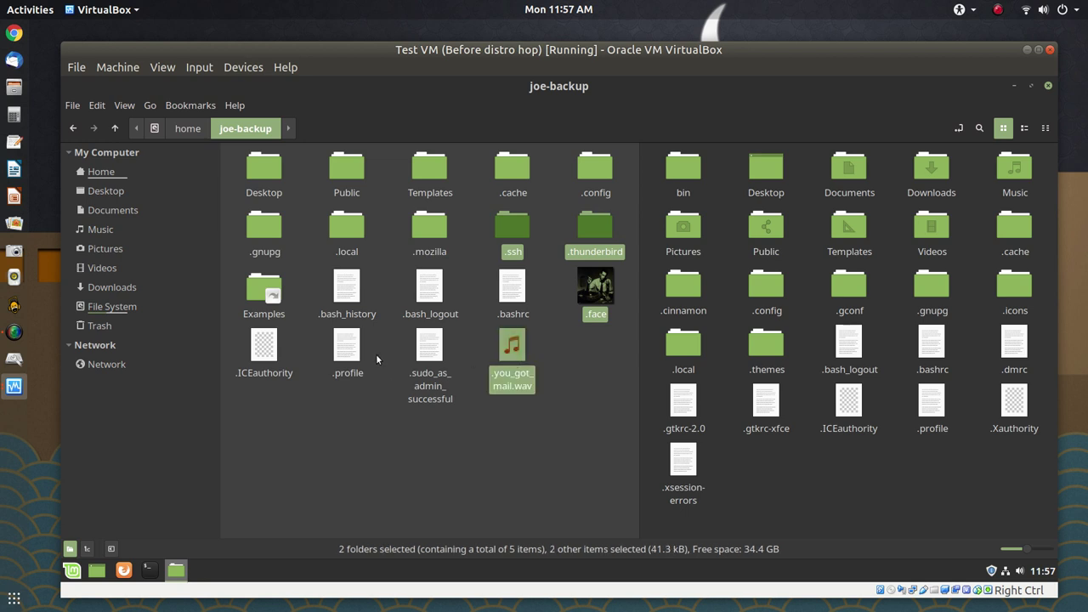
{"action": "left_click", "coordinate": [347, 293], "text": "ctrl"}
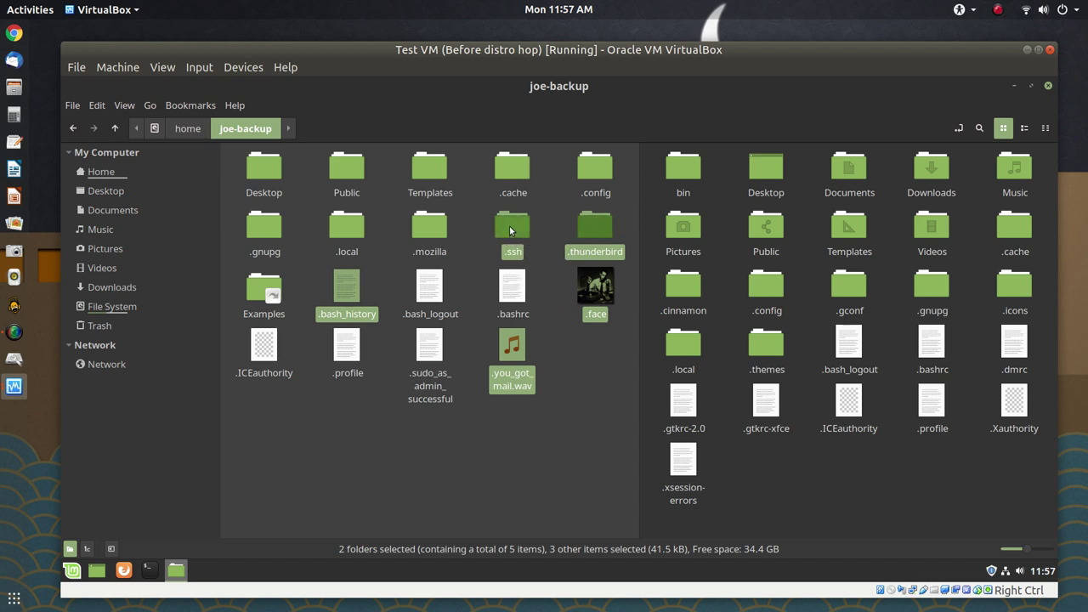
Move the selected hidden items into home, then select the backed-up .mozilla folder
{"action": "left_click_drag", "start_coordinate": [510, 230], "coordinate": [833, 474]}
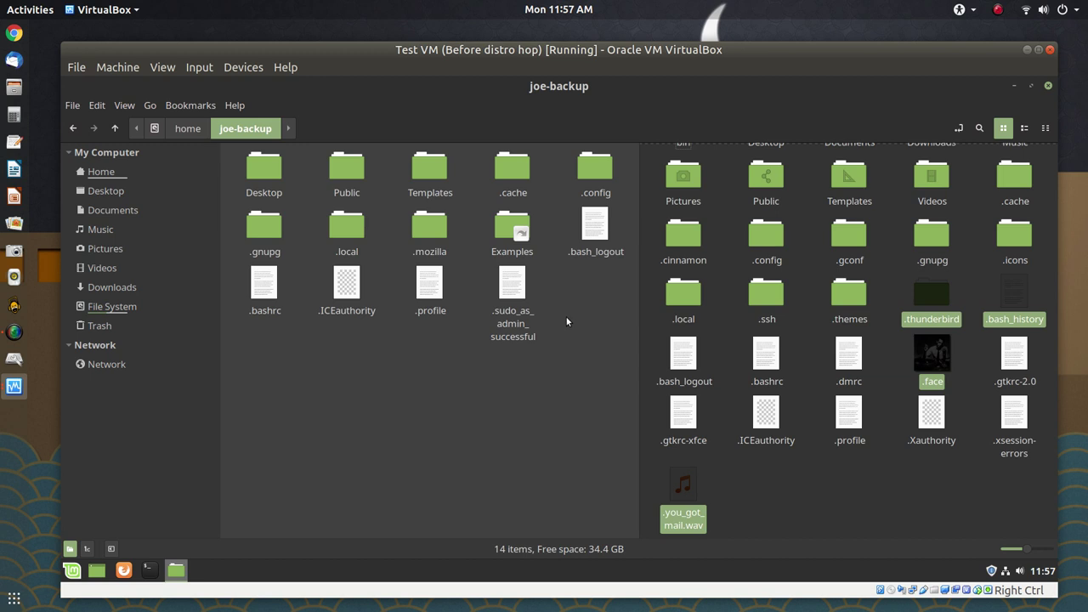
{"action": "left_click", "coordinate": [425, 242]}
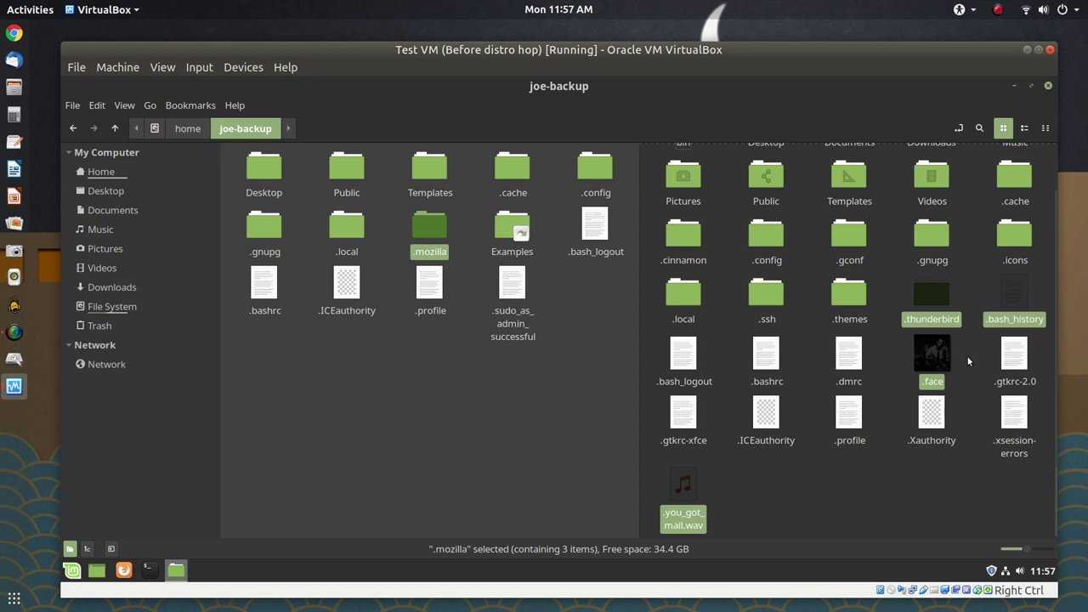
{"action": "left_click", "coordinate": [973, 281]}
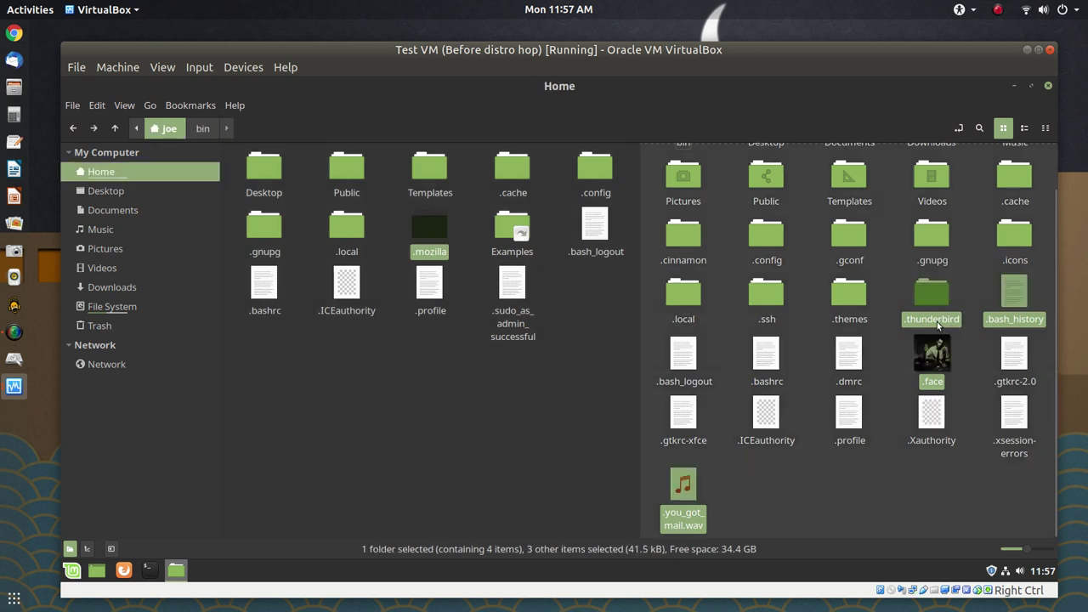
{"action": "left_click", "coordinate": [830, 470]}
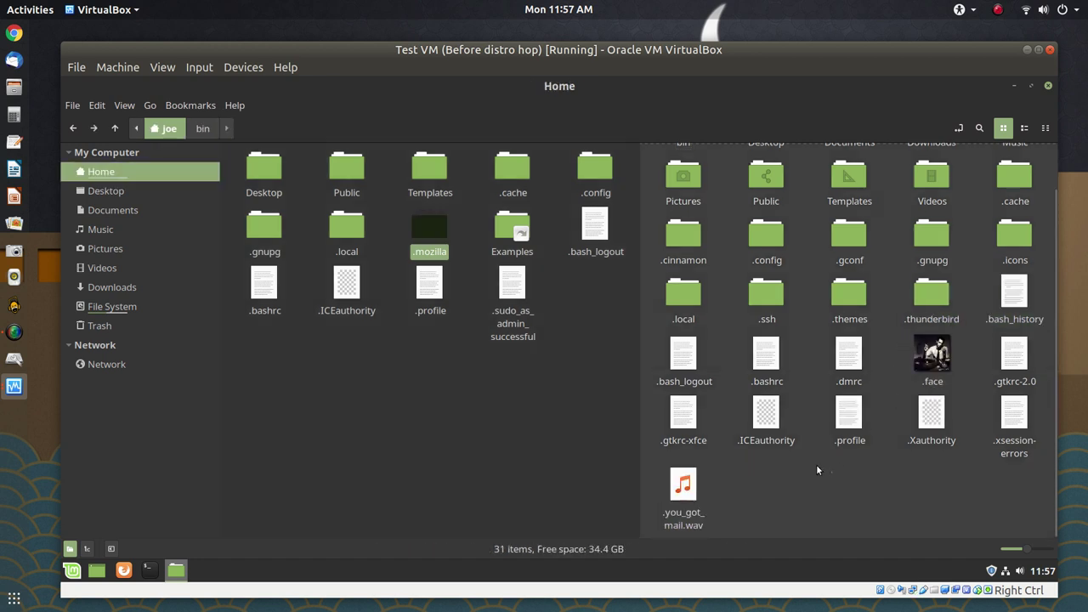
{"action": "left_click", "coordinate": [435, 242]}
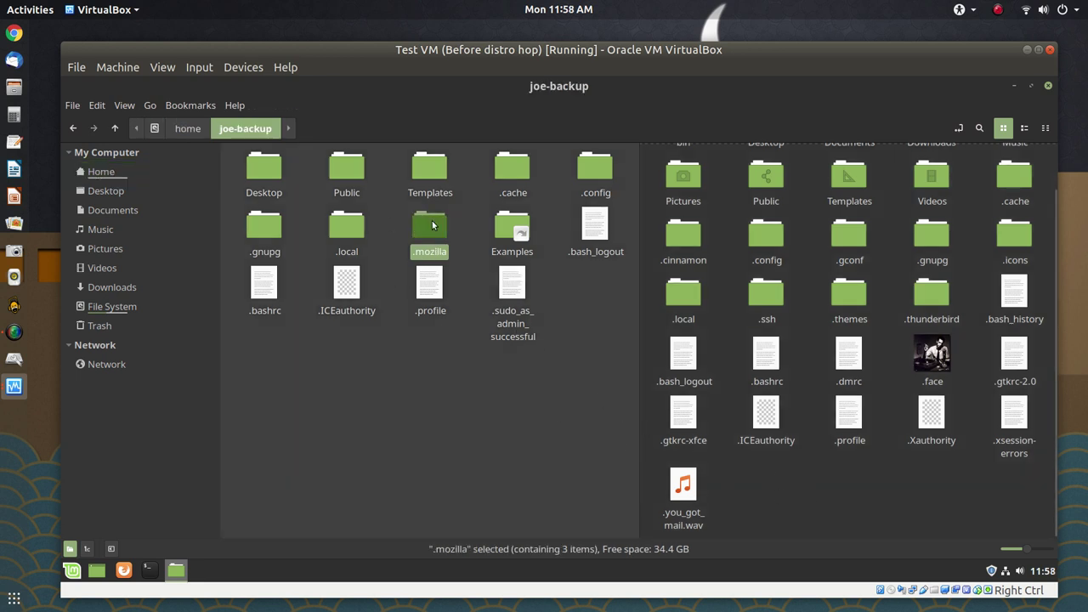
Move .mozilla from joe-backup into home and glance at the backup's .config folder
{"action": "left_click_drag", "start_coordinate": [433, 224], "coordinate": [836, 484]}
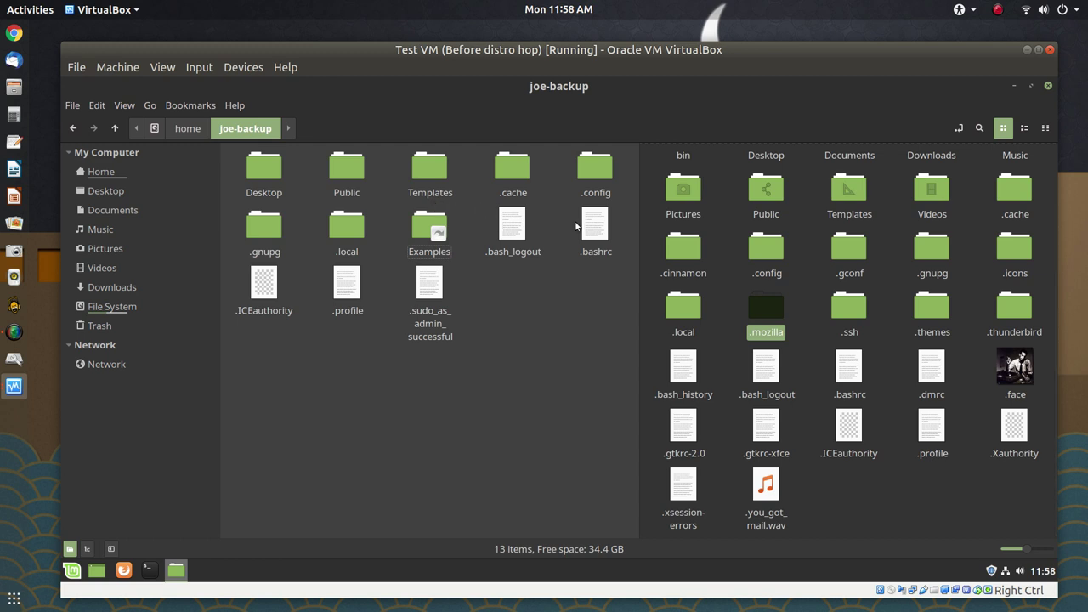
{"action": "double_click", "coordinate": [600, 164]}
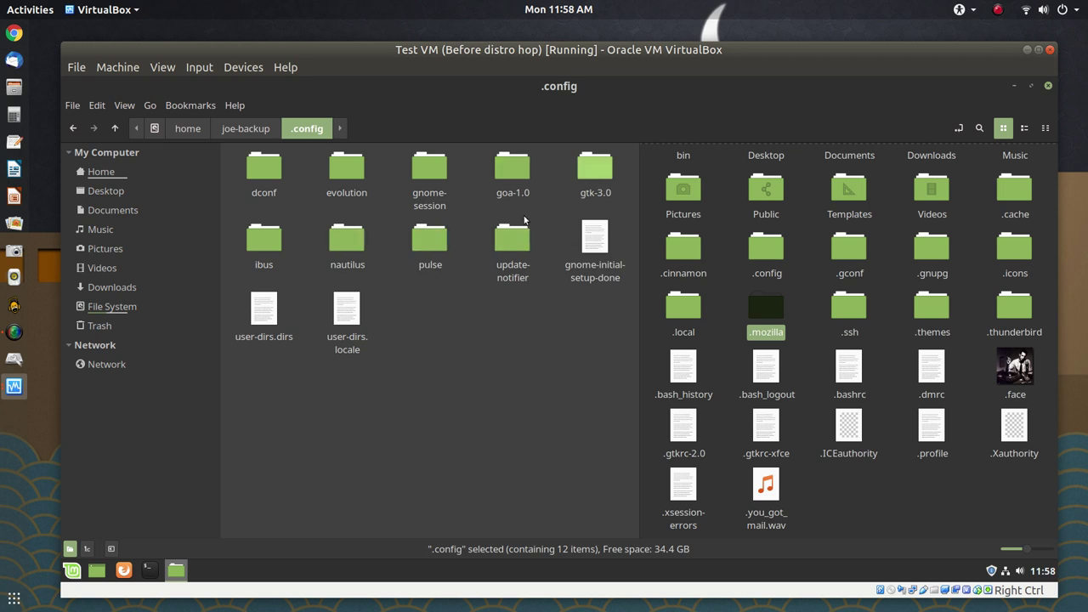
{"action": "left_click", "coordinate": [242, 127]}
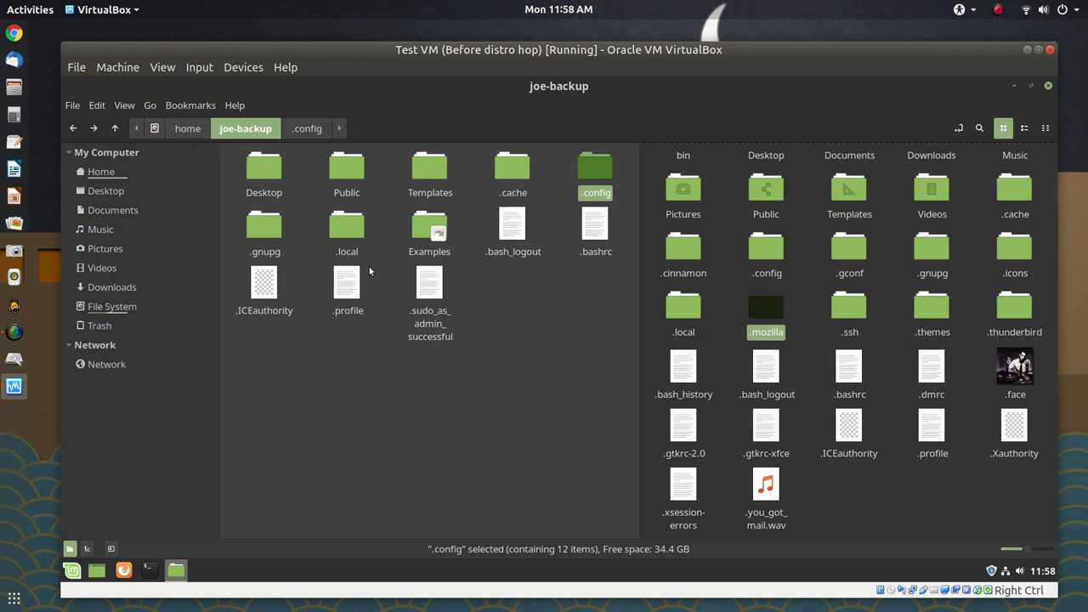
Open .local/share in both the backup and home panes and select keyrings in home
{"action": "double_click", "coordinate": [352, 228]}
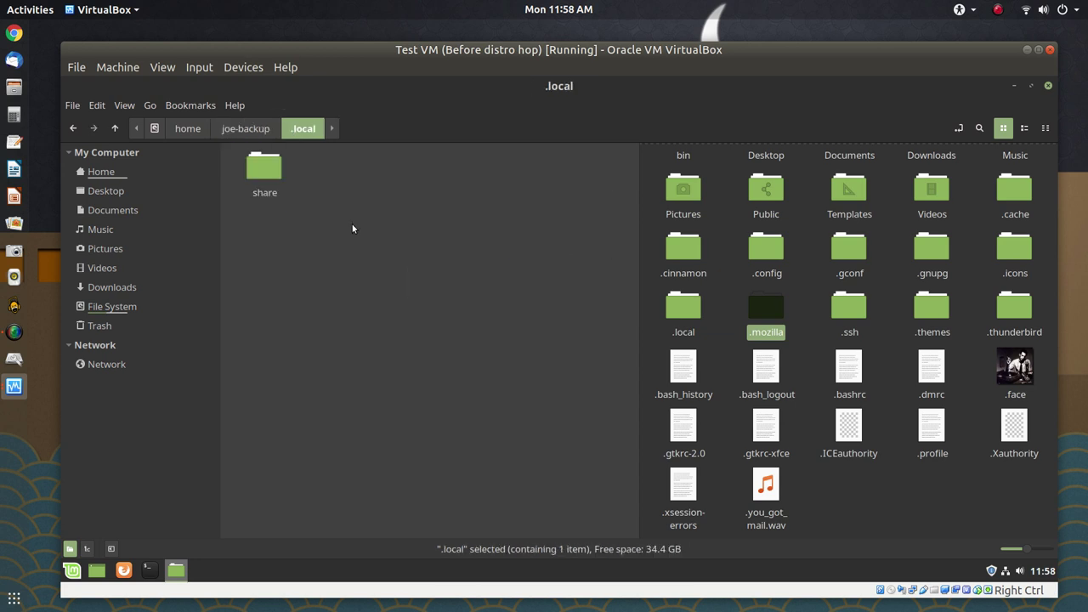
{"action": "double_click", "coordinate": [253, 172]}
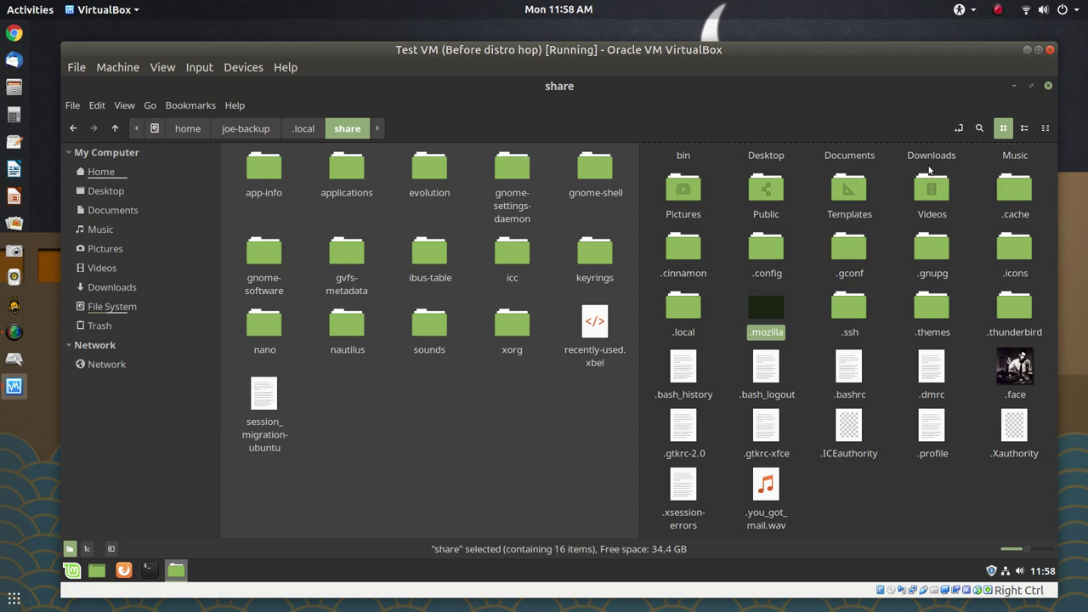
{"action": "left_click", "coordinate": [813, 366]}
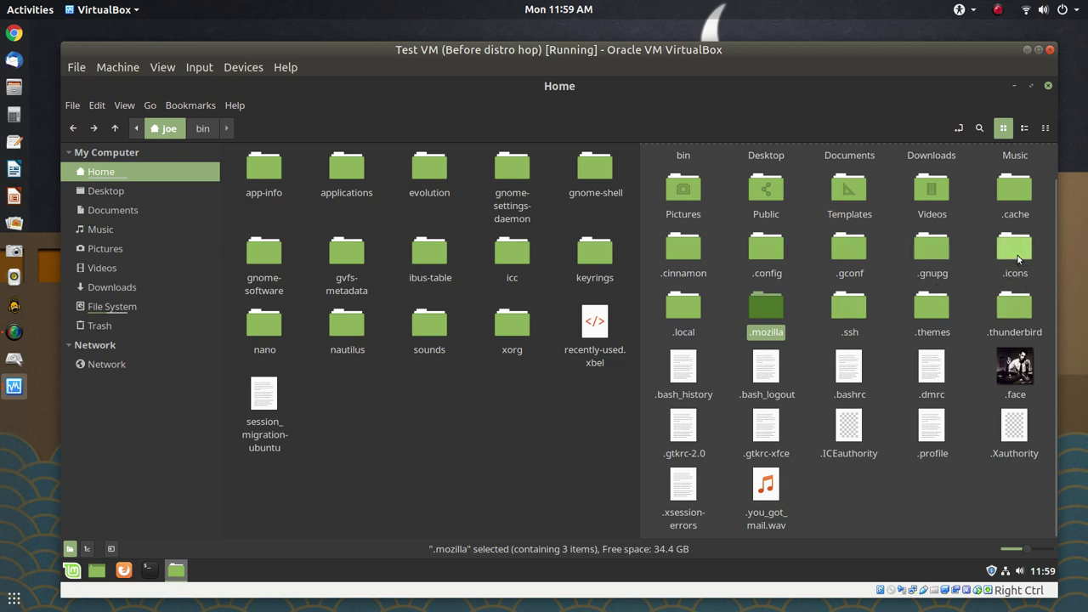
{"action": "double_click", "coordinate": [688, 317]}
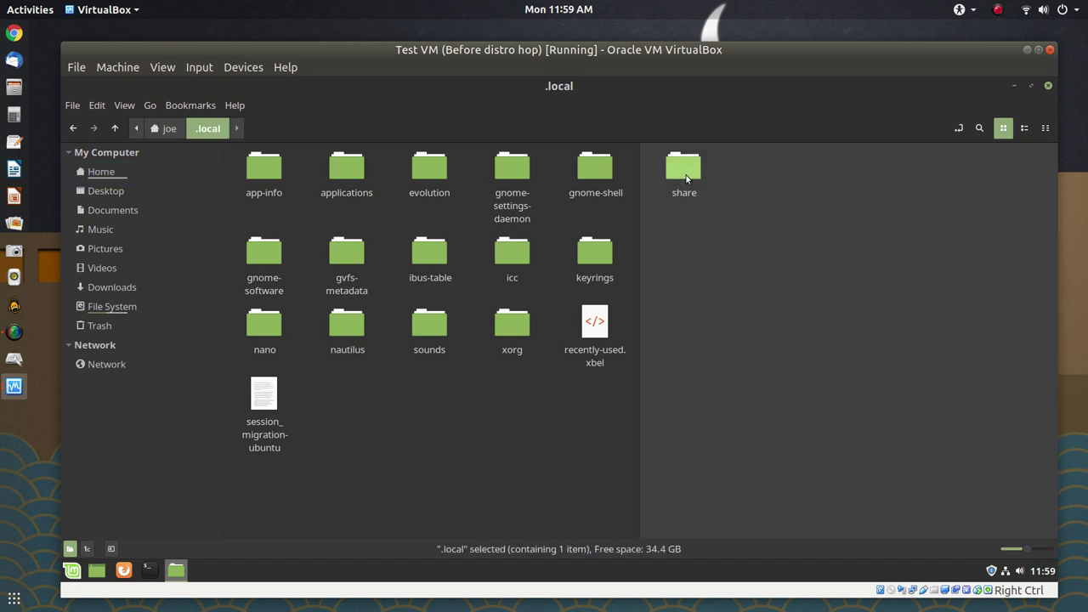
{"action": "double_click", "coordinate": [685, 174]}
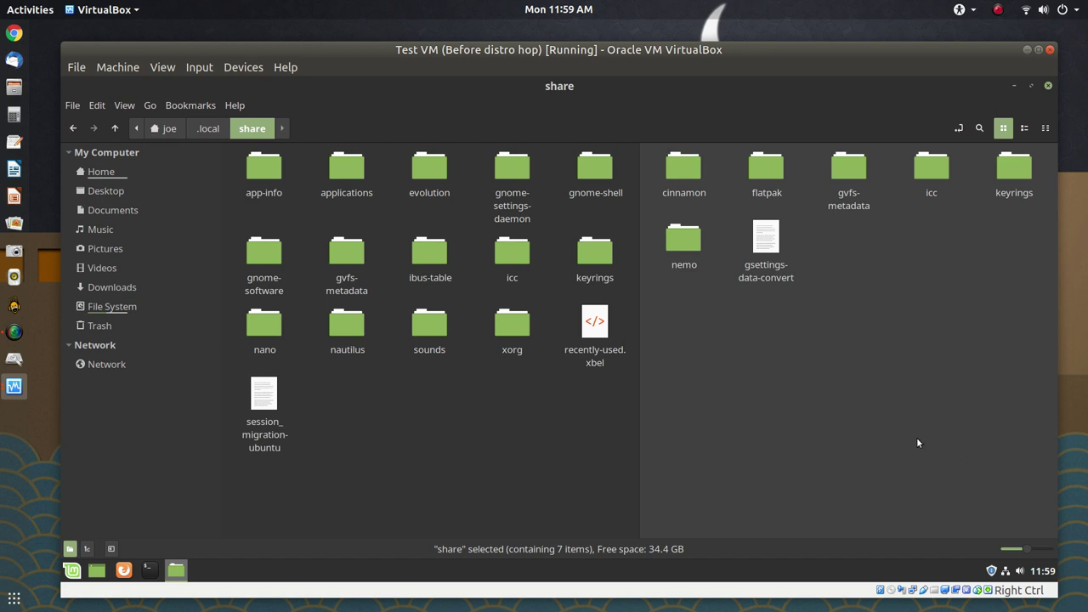
{"action": "left_click", "coordinate": [456, 391]}
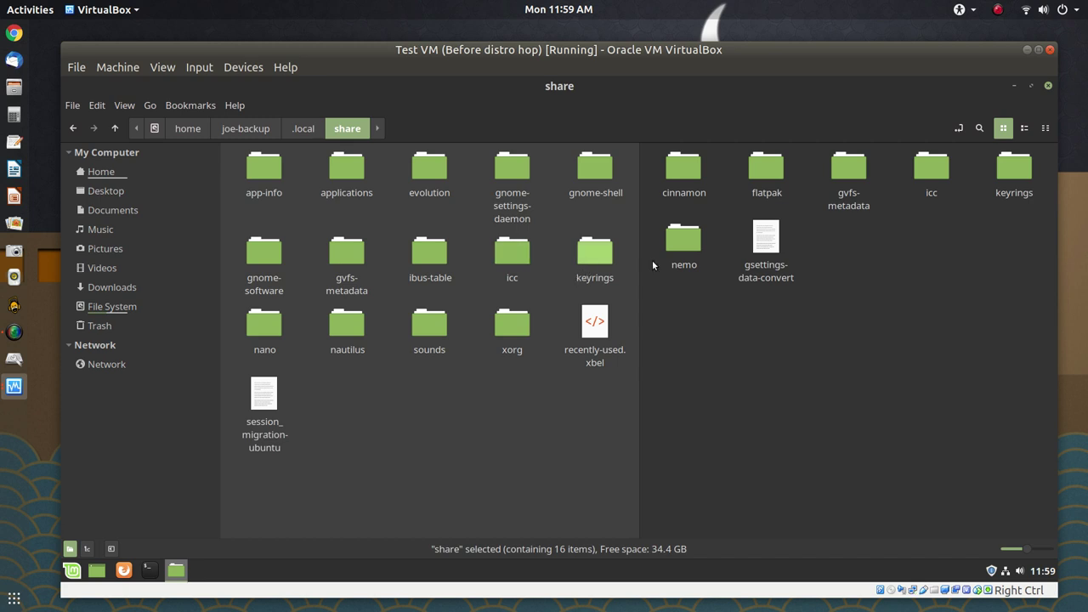
{"action": "left_click", "coordinate": [922, 262]}
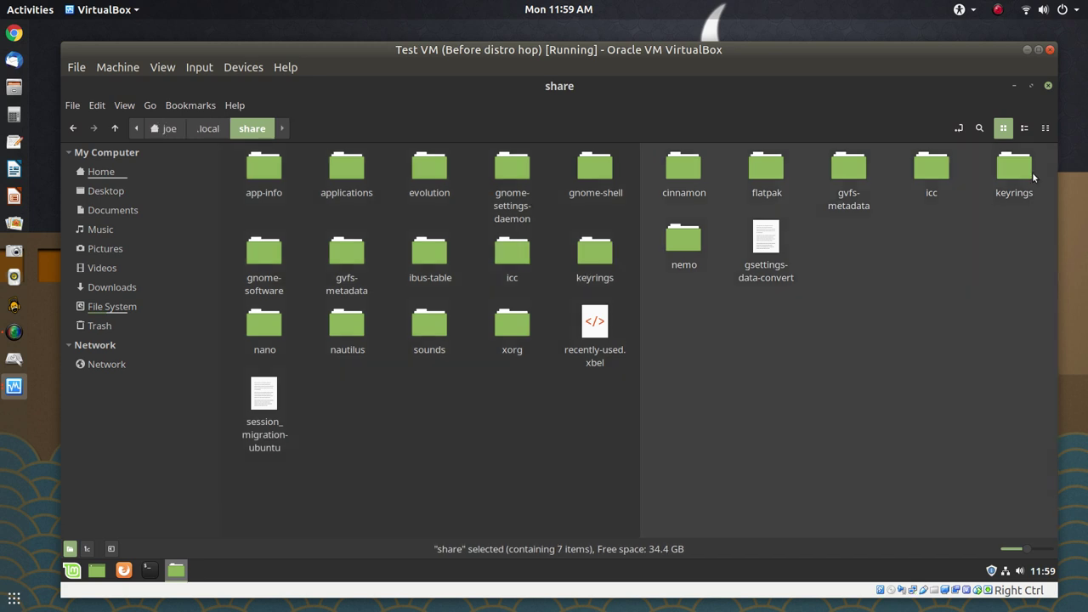
{"action": "left_click", "coordinate": [1003, 187]}
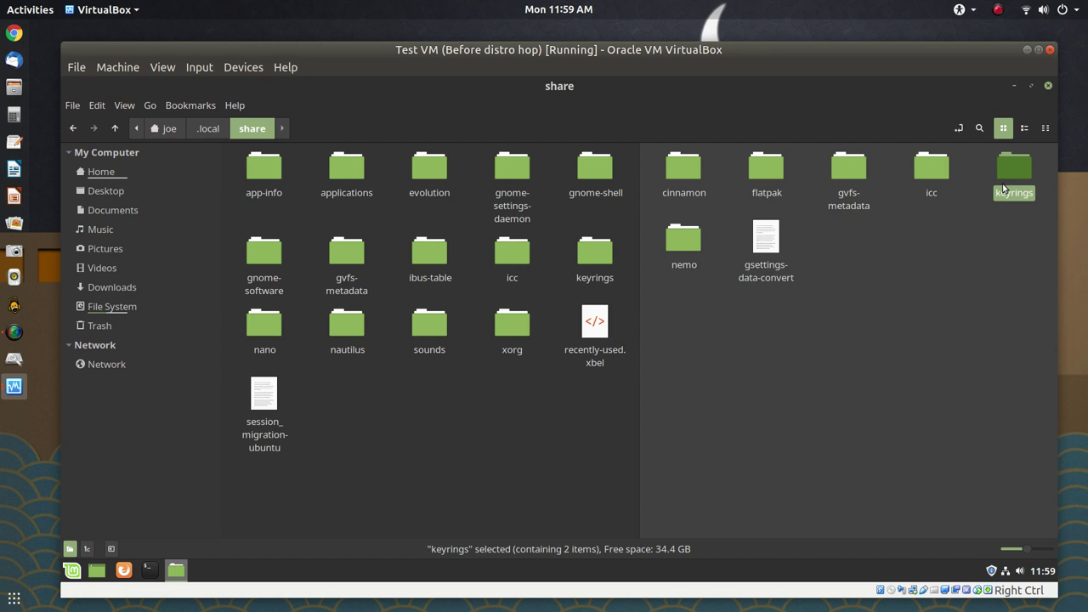
Permanently delete home's .local/share/keyrings folder with Shift+Delete and confirm
{"action": "middle_click", "coordinate": [1003, 187]}
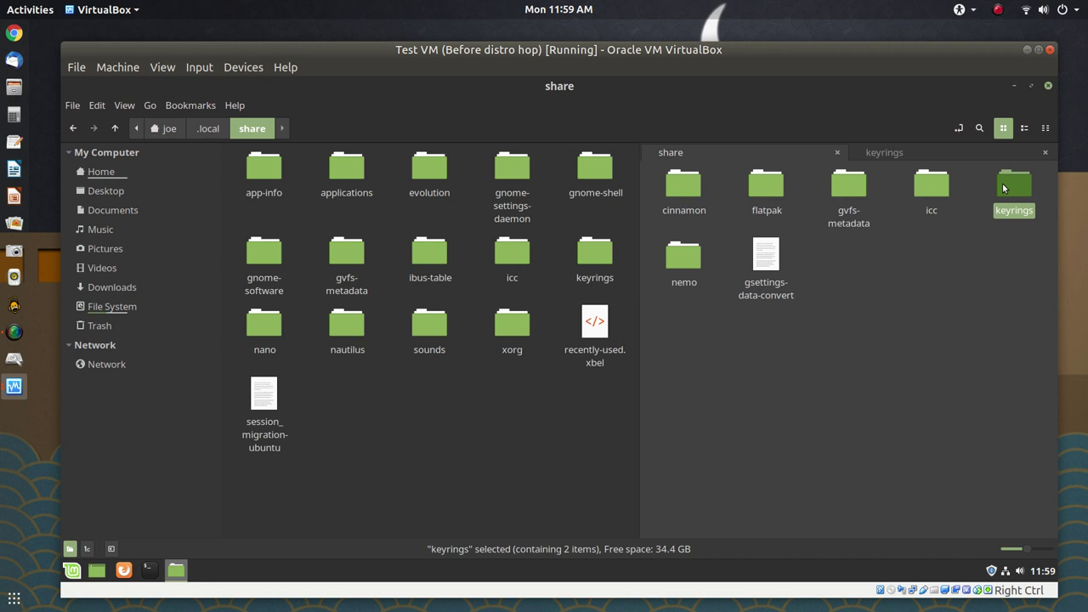
{"action": "key", "text": "shift+Delete"}
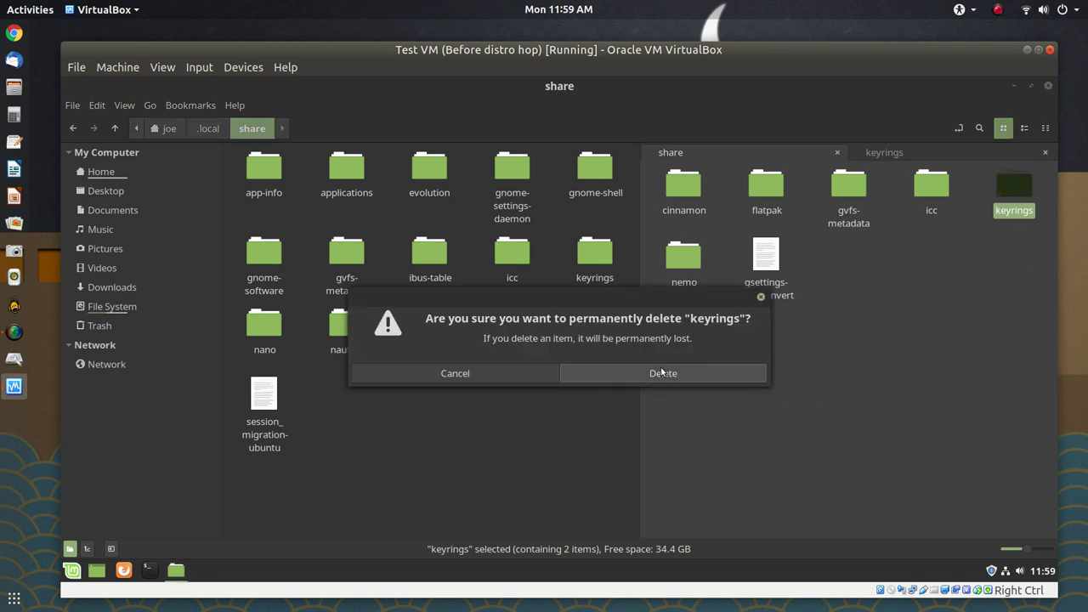
{"action": "left_click", "coordinate": [661, 374]}
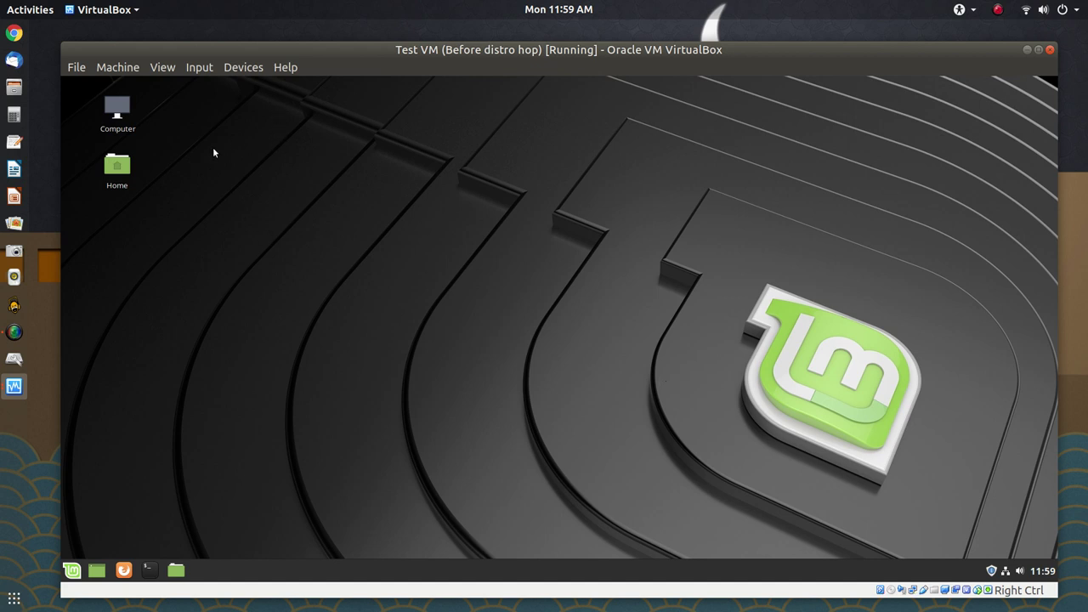
Open the Home folder in a dual-pane file manager and browse to /home
{"action": "double_click", "coordinate": [106, 166]}
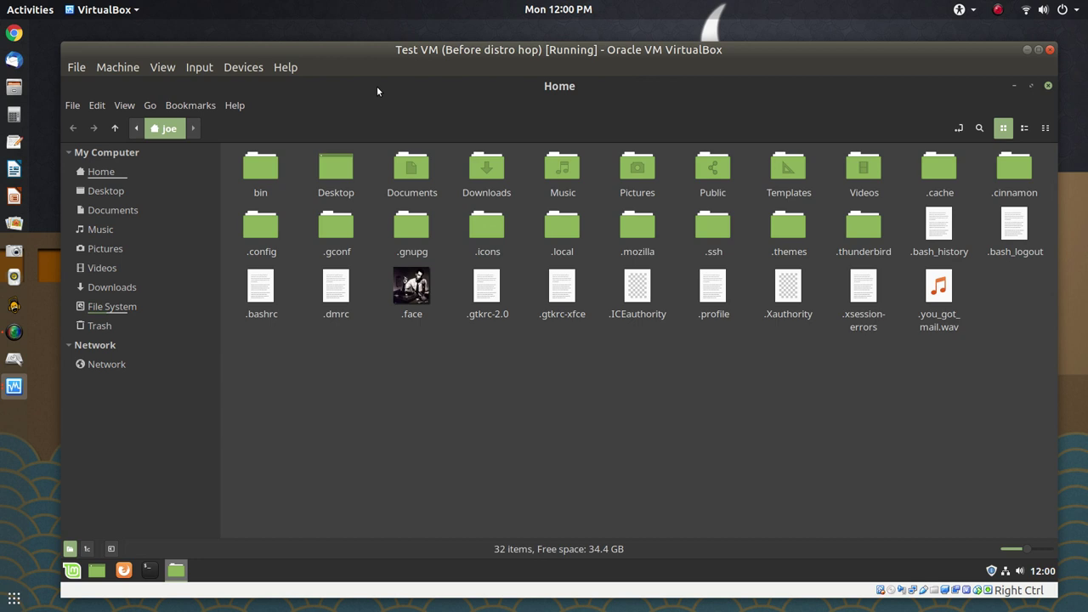
{"action": "key", "text": "F3"}
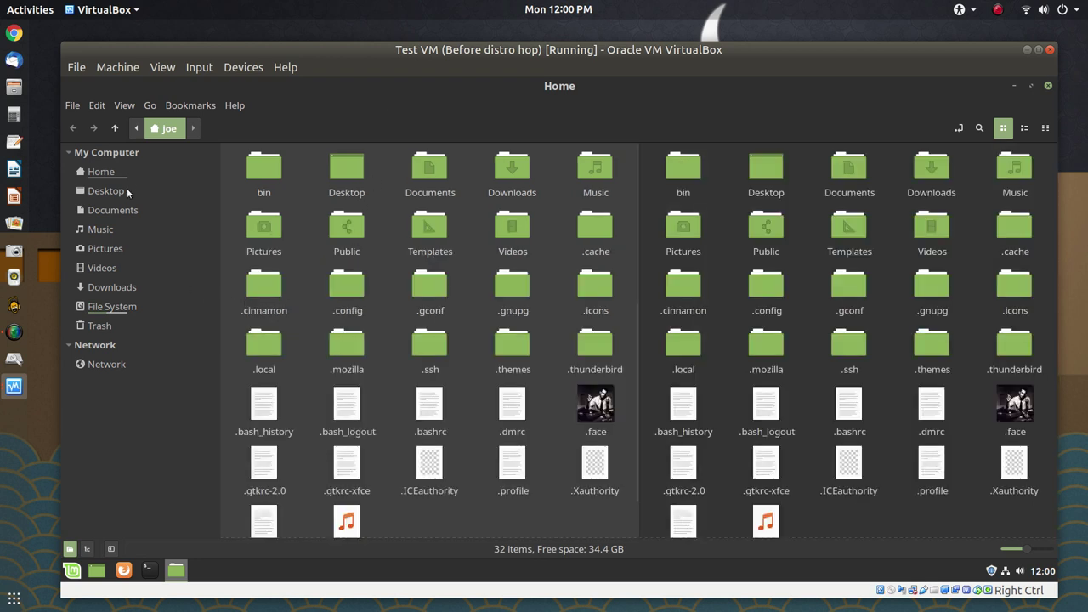
{"action": "left_click", "coordinate": [132, 299]}
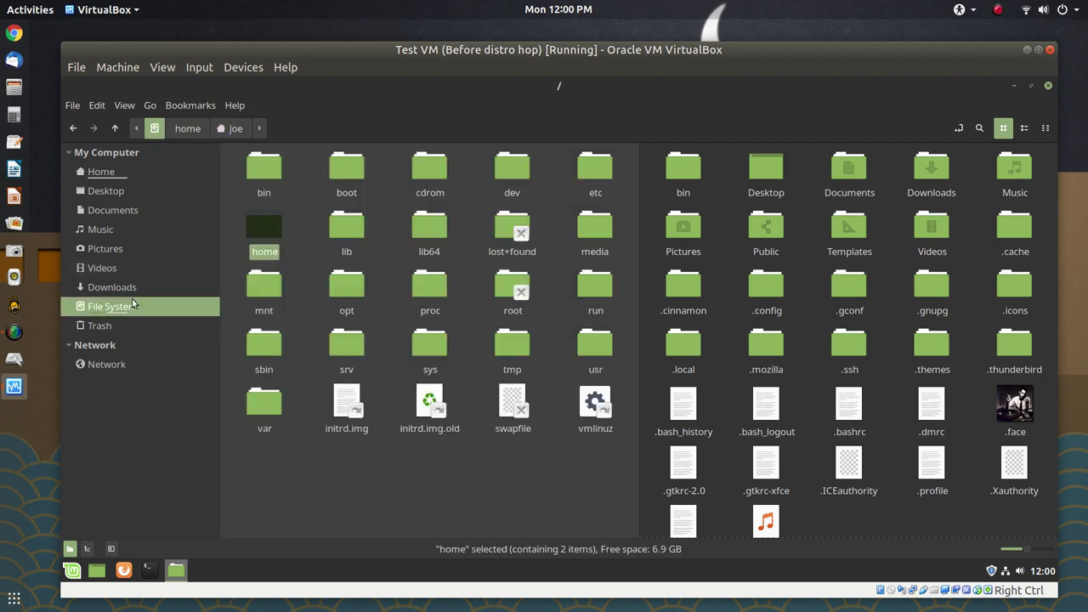
{"action": "double_click", "coordinate": [260, 231]}
Open joe-backup's .local/share in the left pane, then activate the home pane
{"action": "left_click", "coordinate": [356, 188]}
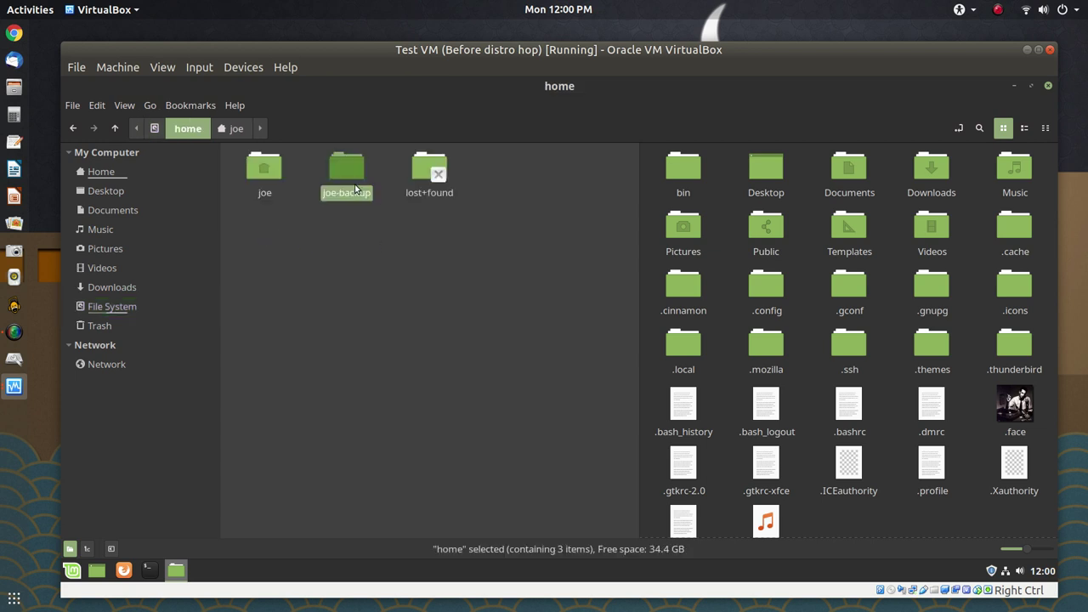
{"action": "double_click", "coordinate": [355, 189]}
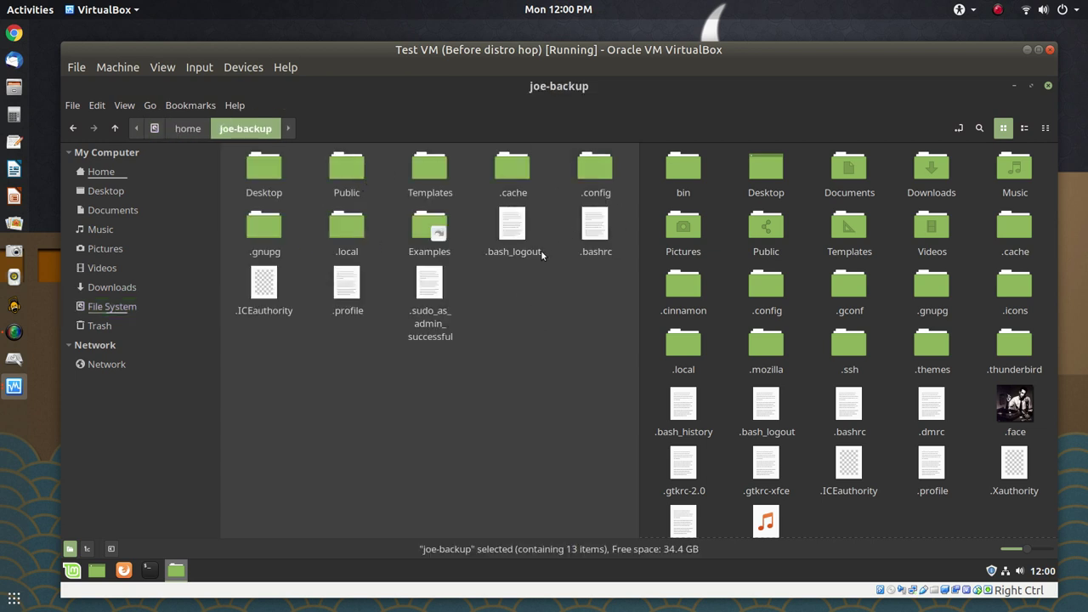
{"action": "left_click", "coordinate": [346, 237]}
{"action": "double_click", "coordinate": [346, 236]}
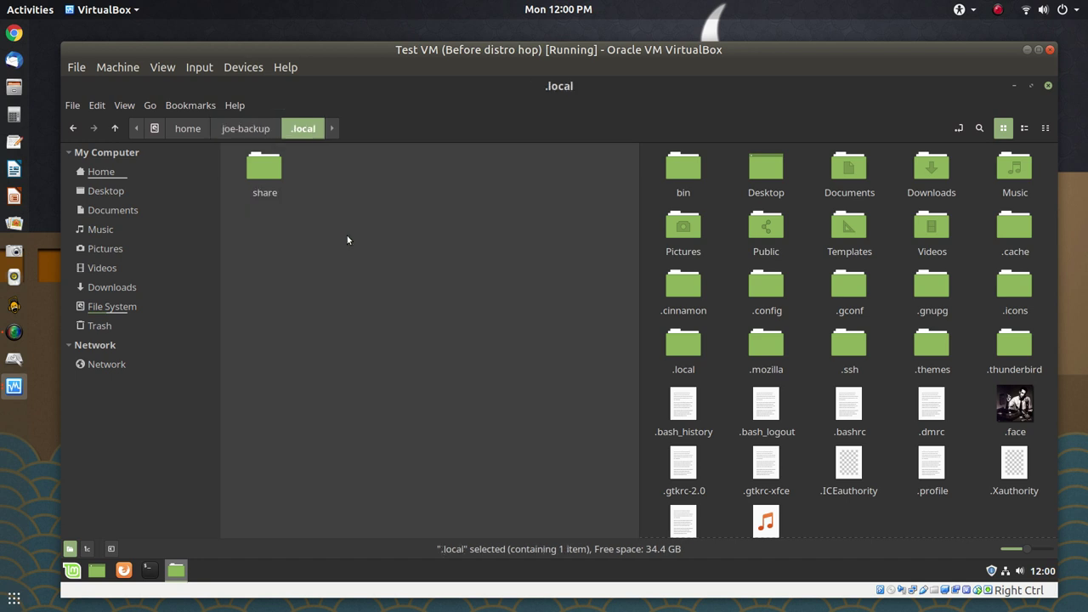
{"action": "double_click", "coordinate": [268, 181]}
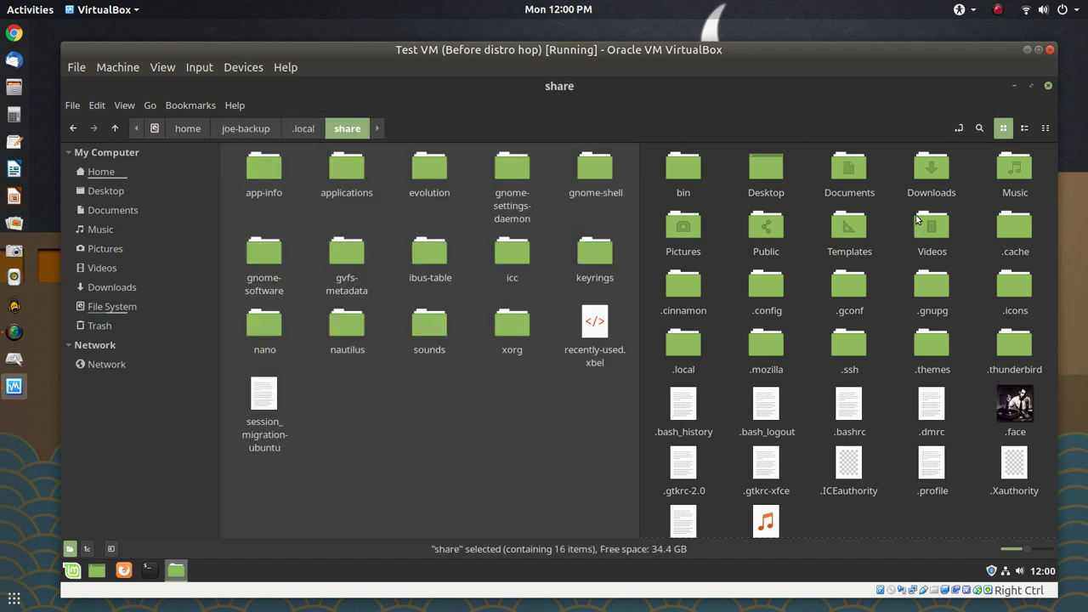
{"action": "left_click", "coordinate": [971, 204]}
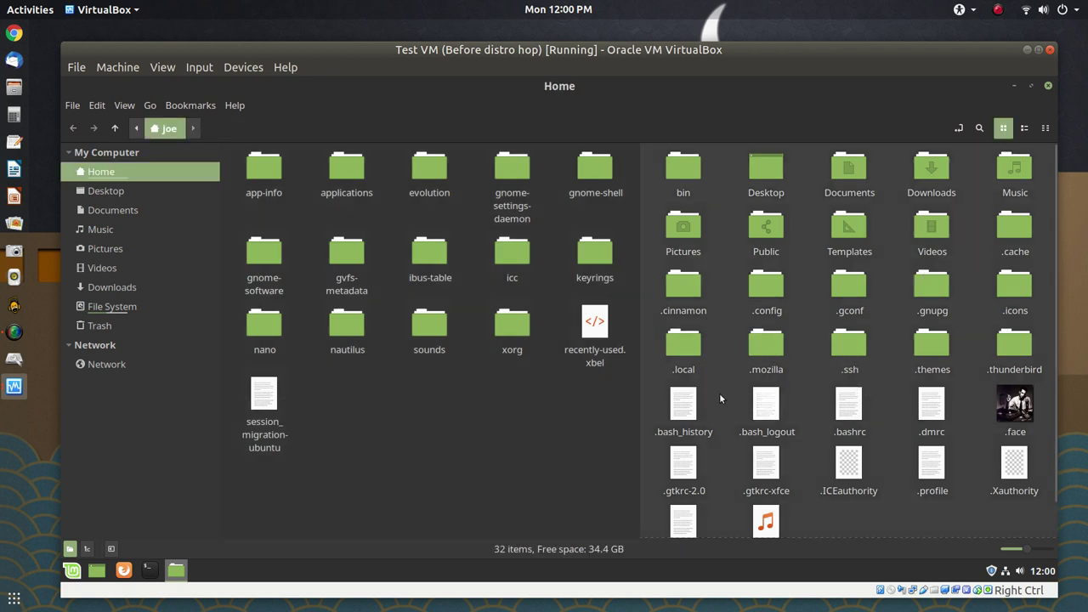
Open home's .local/share, drag keyrings there from joe-backup's share, then close Nemo
{"action": "double_click", "coordinate": [670, 351]}
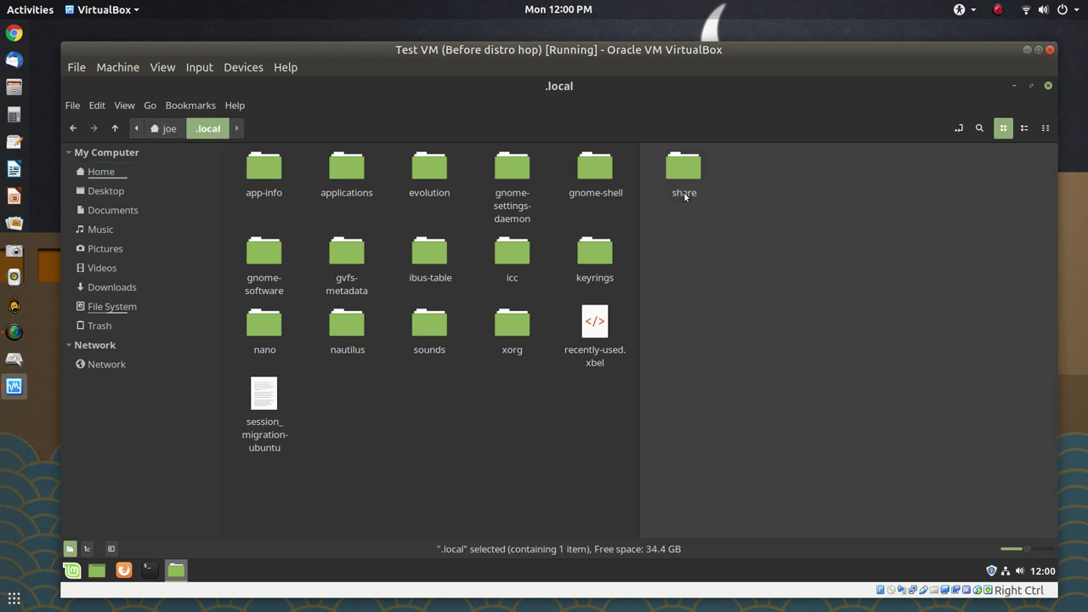
{"action": "double_click", "coordinate": [684, 170]}
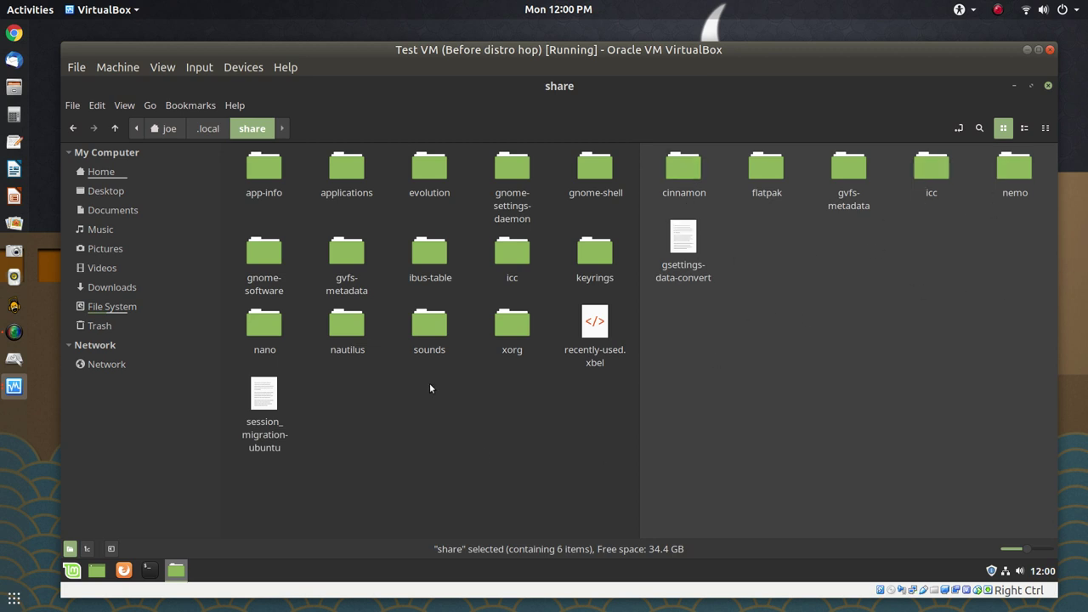
{"action": "left_click", "coordinate": [381, 273]}
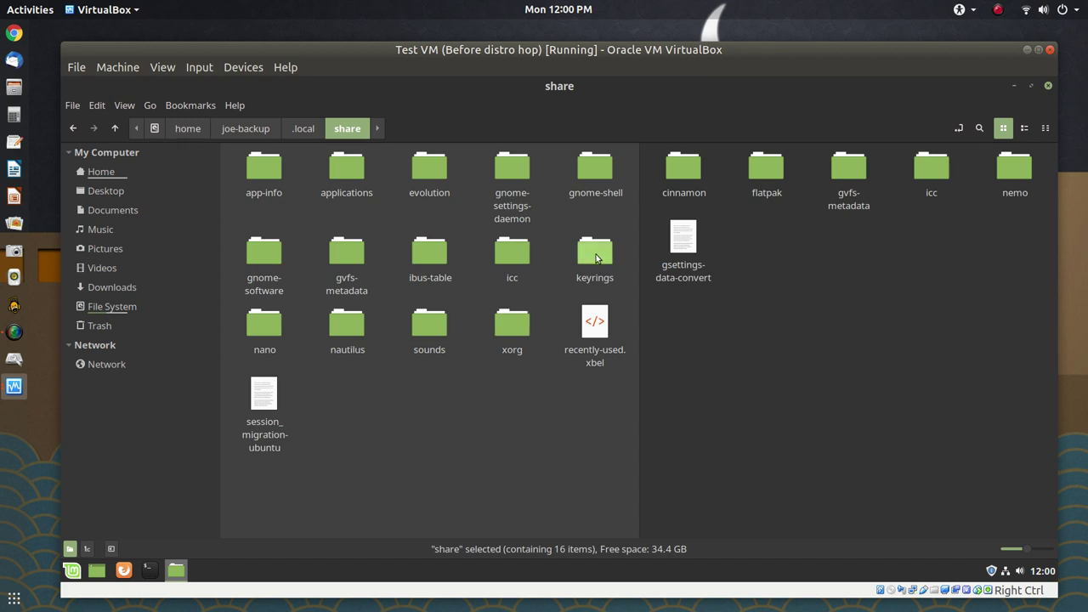
{"action": "left_click_drag", "start_coordinate": [597, 258], "coordinate": [898, 335]}
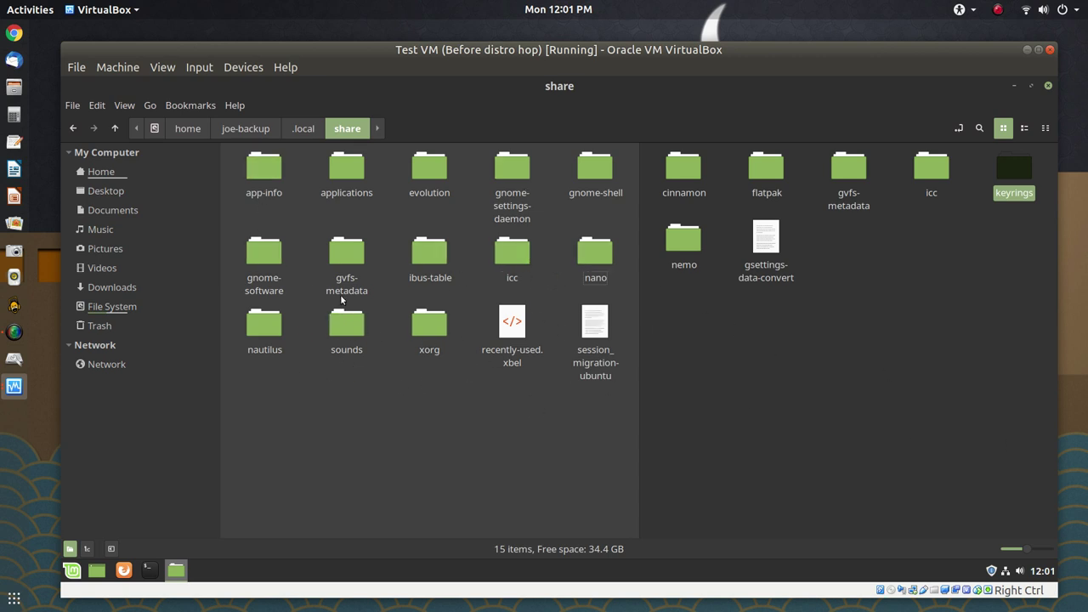
{"action": "left_click", "coordinate": [1048, 86]}
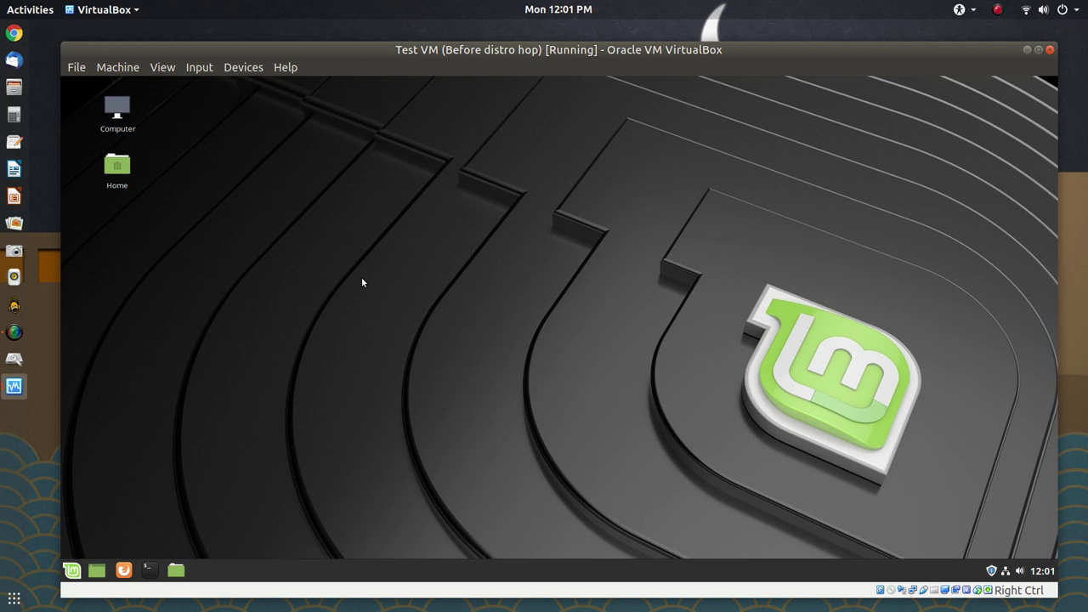
Open Home in an unmaximized window and hide the dot-files with Ctrl+H
{"action": "double_click", "coordinate": [119, 176]}
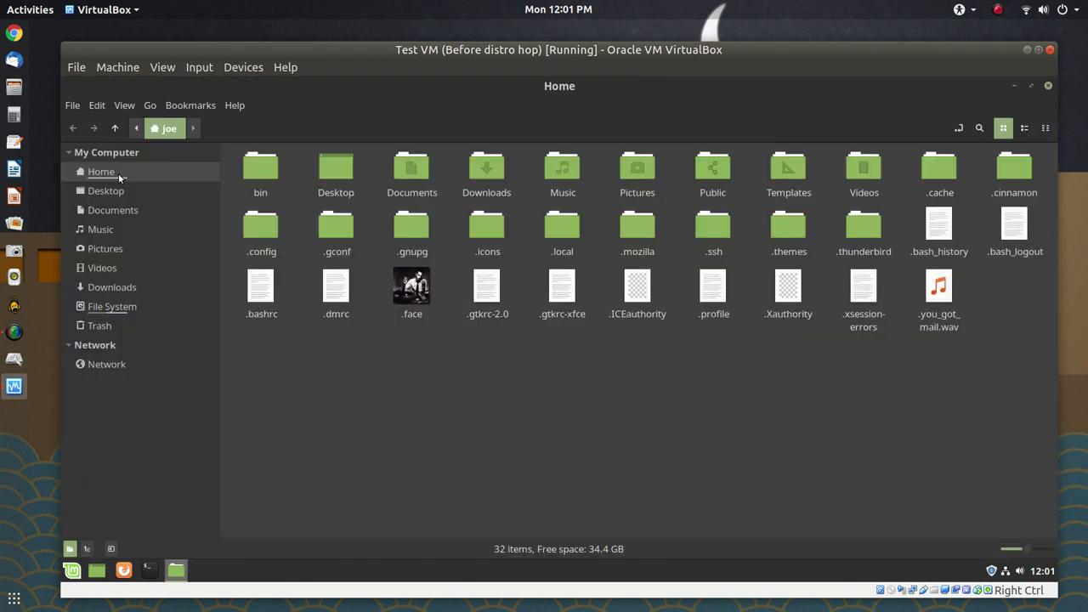
{"action": "double_click", "coordinate": [592, 90]}
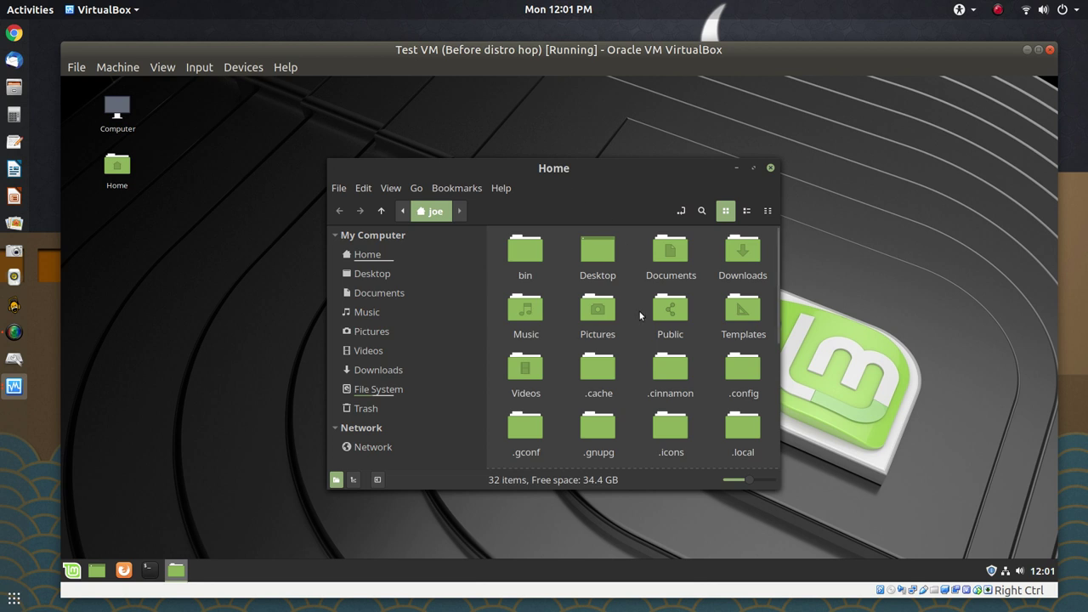
{"action": "scroll", "coordinate": [639, 311], "scroll_direction": "down", "scroll_amount": 3}
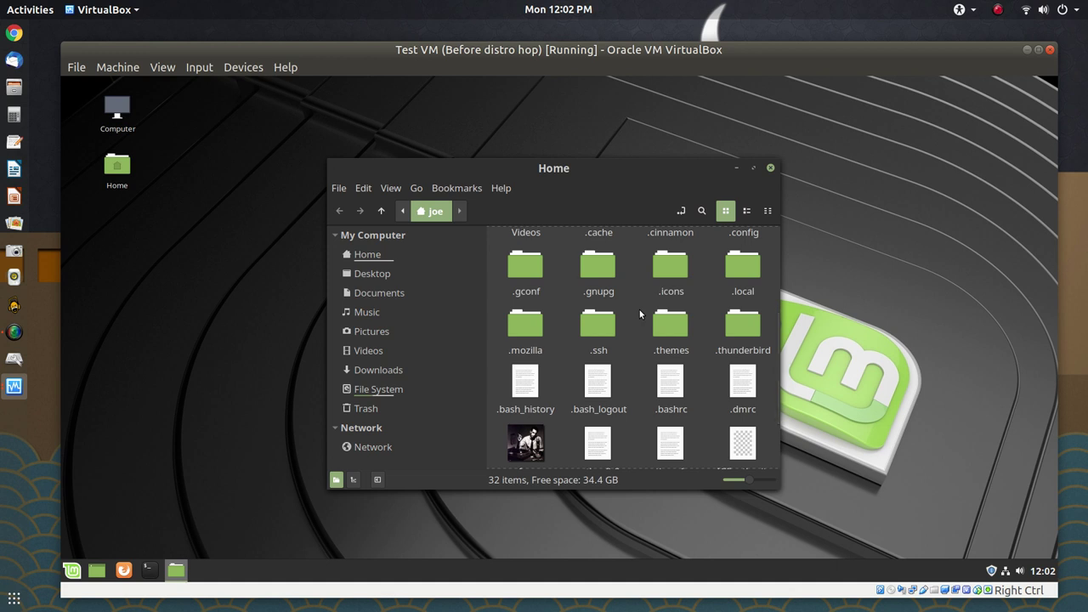
{"action": "key", "text": "ctrl+h"}
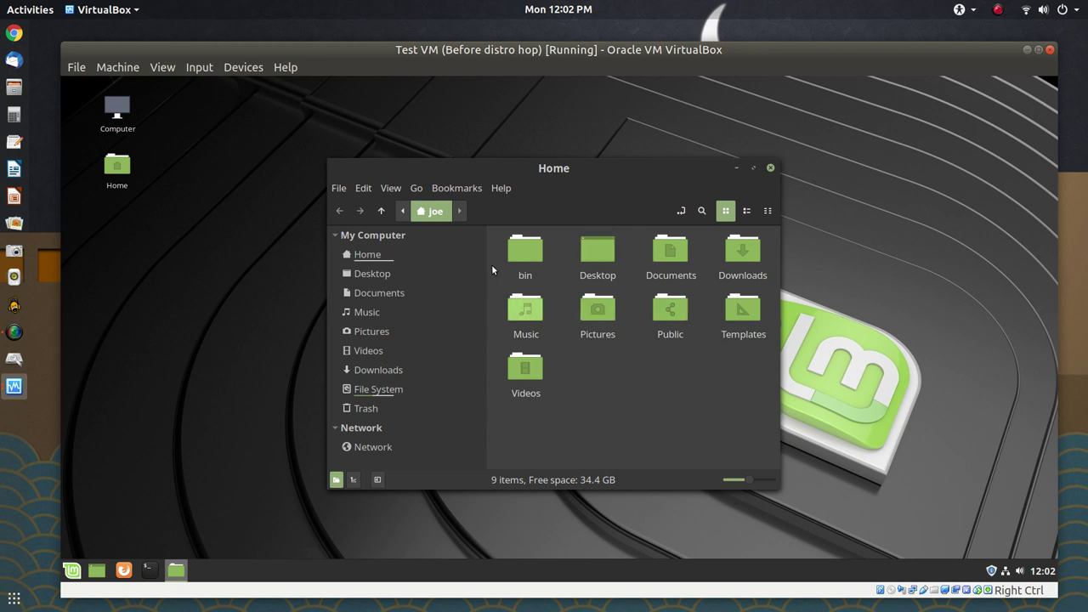
Go to /home and check joe-backup's permissions in its Properties window
{"action": "left_click", "coordinate": [399, 391]}
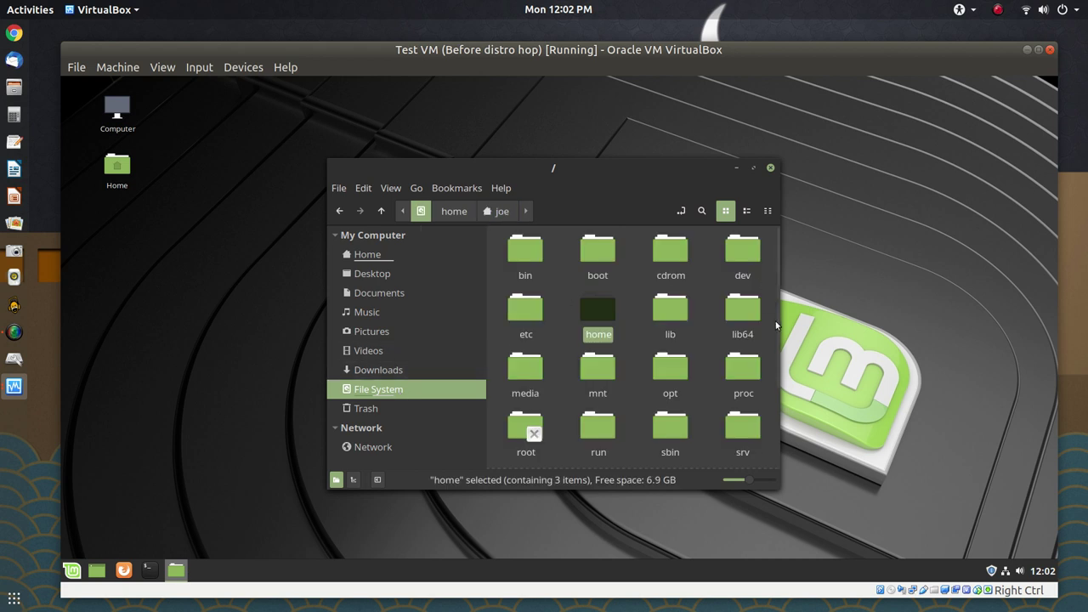
{"action": "double_click", "coordinate": [599, 312]}
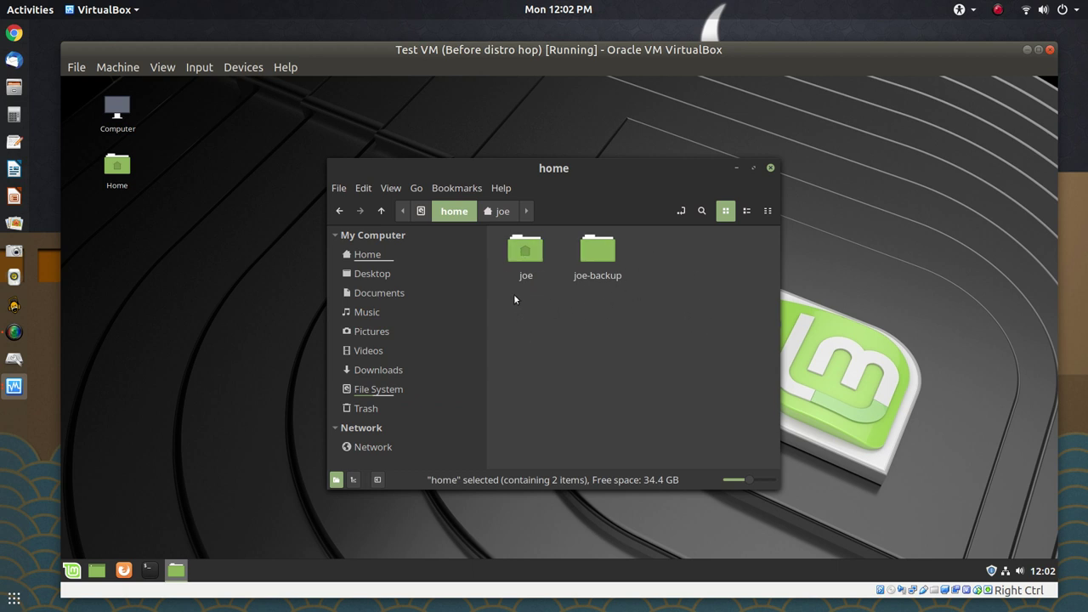
{"action": "left_click", "coordinate": [588, 261]}
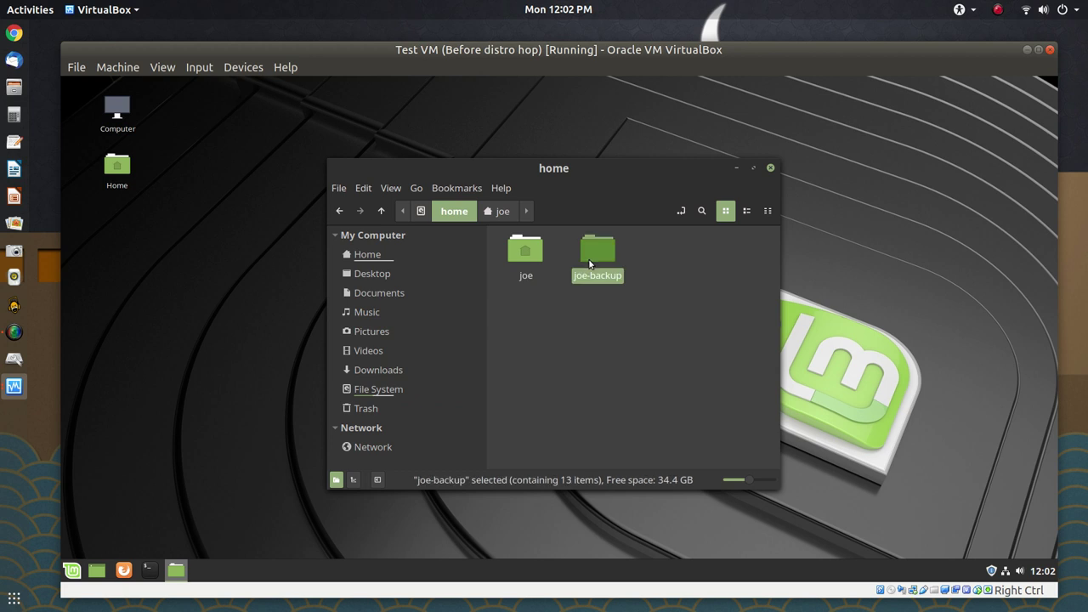
{"action": "right_click", "coordinate": [589, 262]}
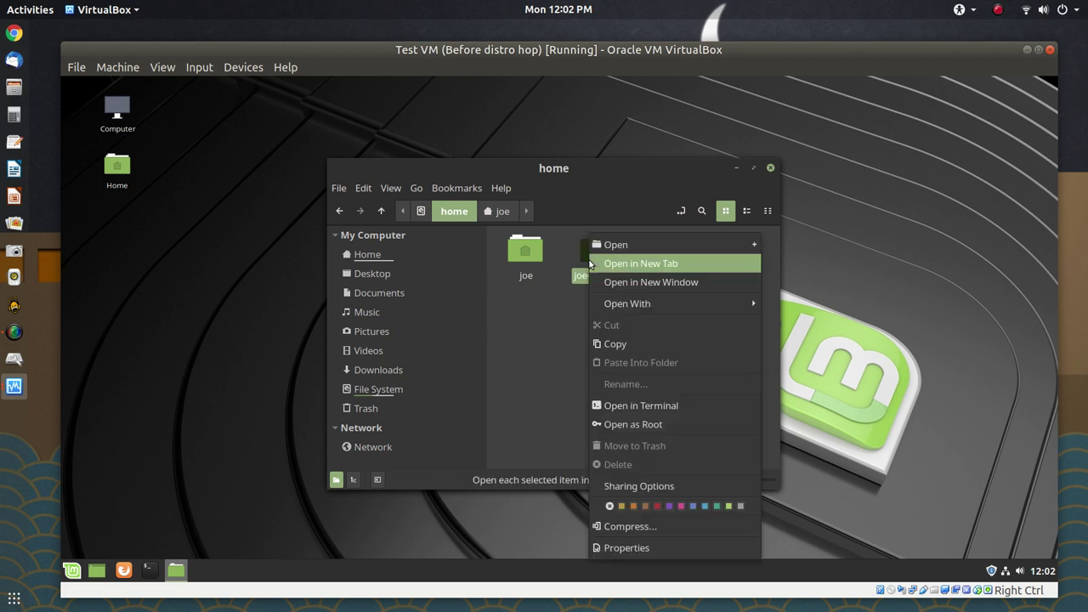
{"action": "left_click", "coordinate": [704, 549]}
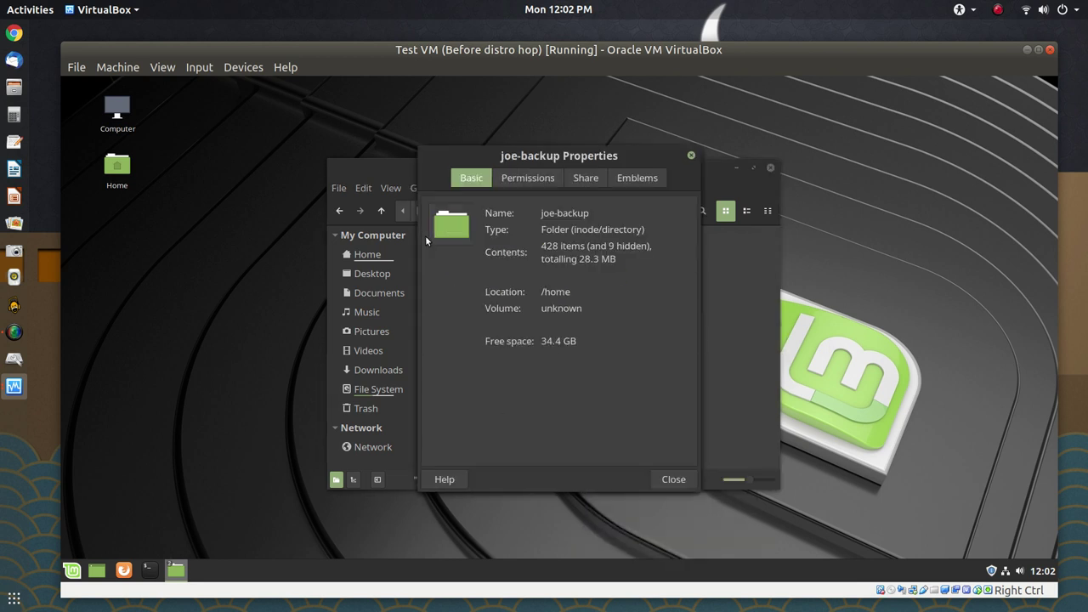
{"action": "left_click", "coordinate": [536, 178]}
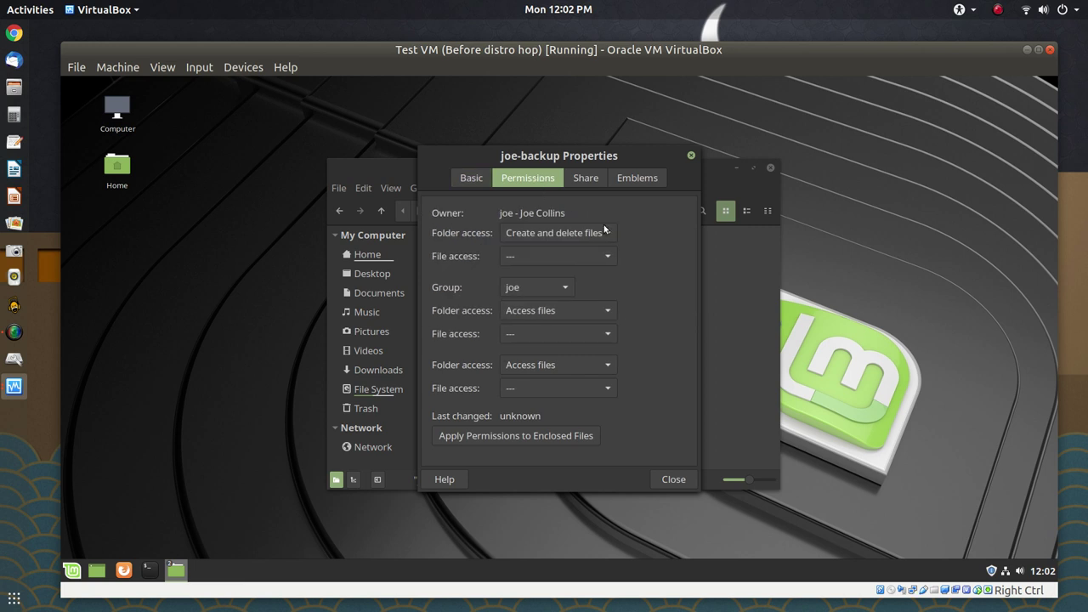
{"action": "left_click", "coordinate": [691, 156]}
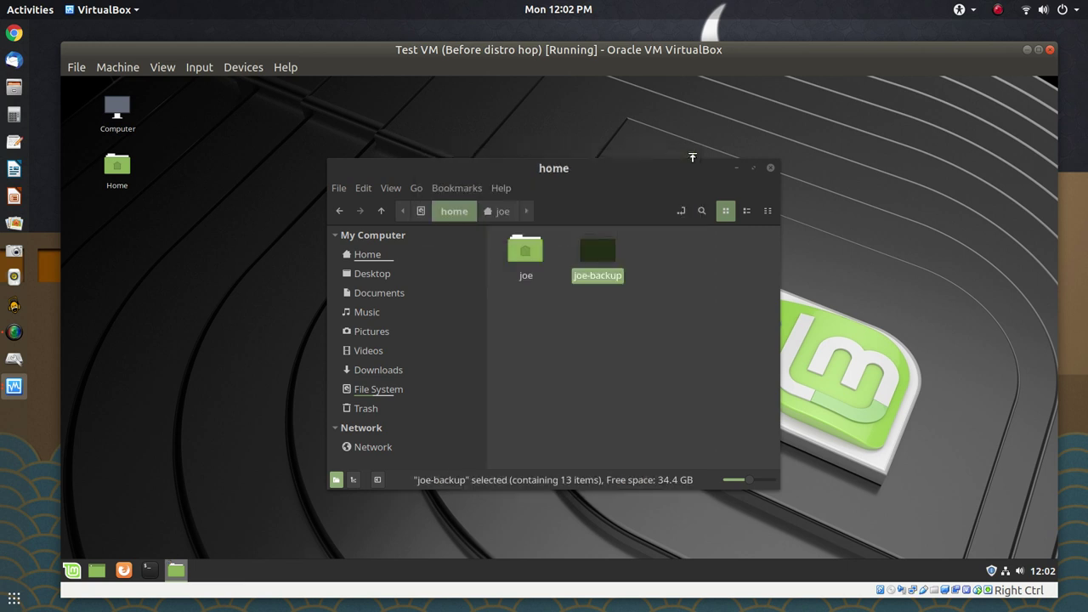
Open a terminal in the /home folder from the empty-space context menu
{"action": "left_click", "coordinate": [654, 264]}
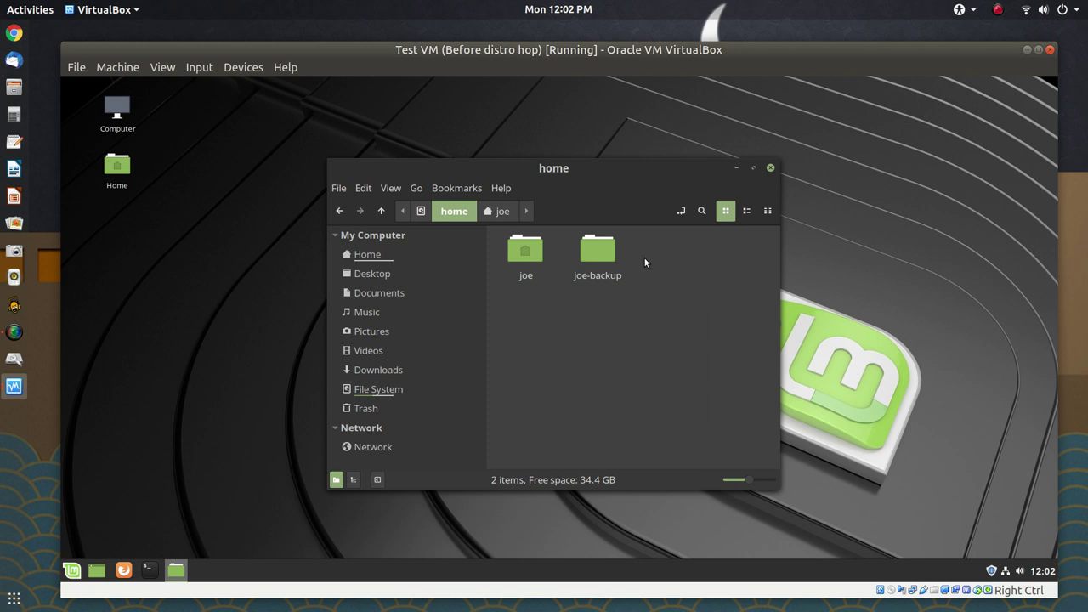
{"action": "left_click", "coordinate": [598, 270]}
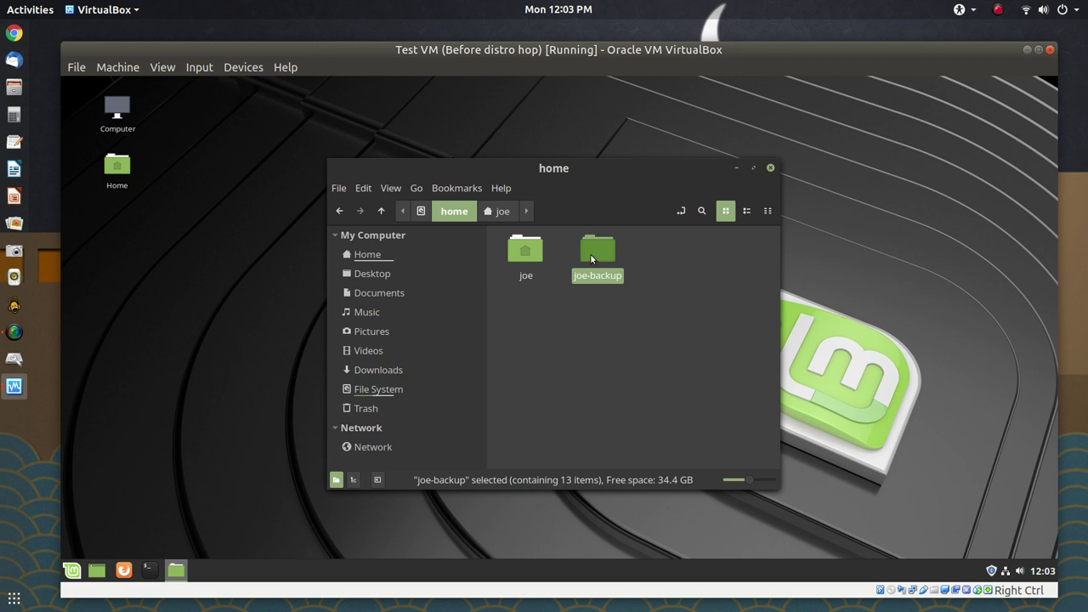
{"action": "right_click", "coordinate": [591, 255]}
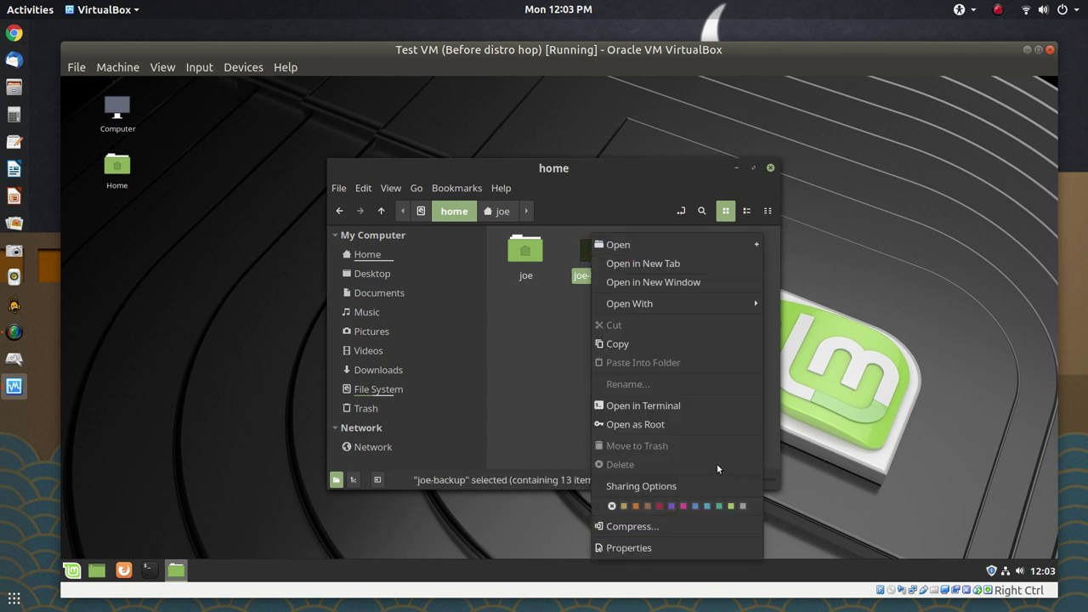
{"action": "left_click", "coordinate": [556, 362]}
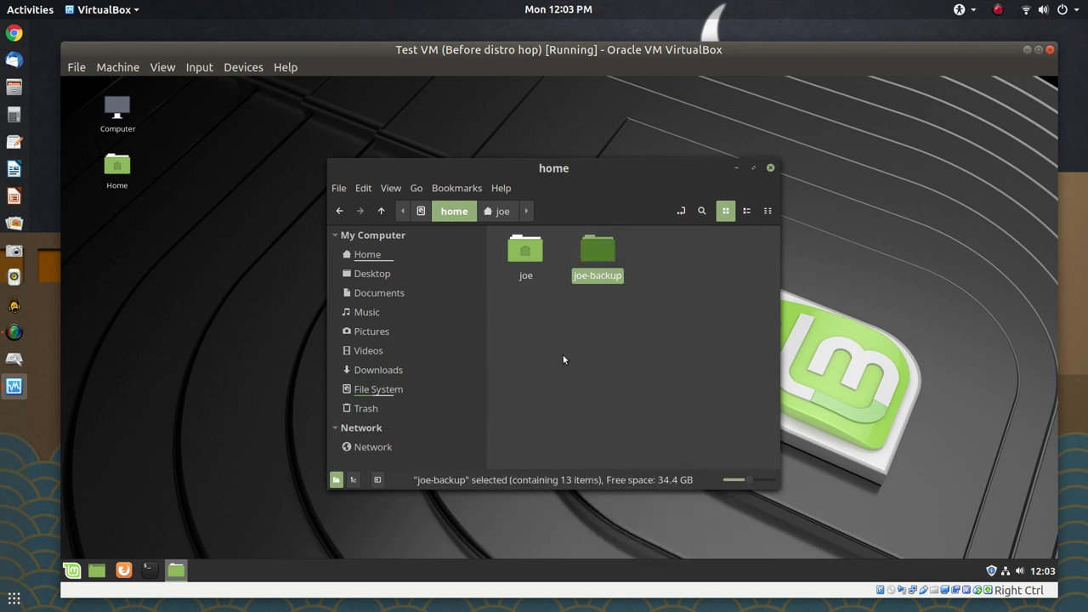
{"action": "left_click", "coordinate": [550, 353]}
{"action": "right_click", "coordinate": [522, 316]}
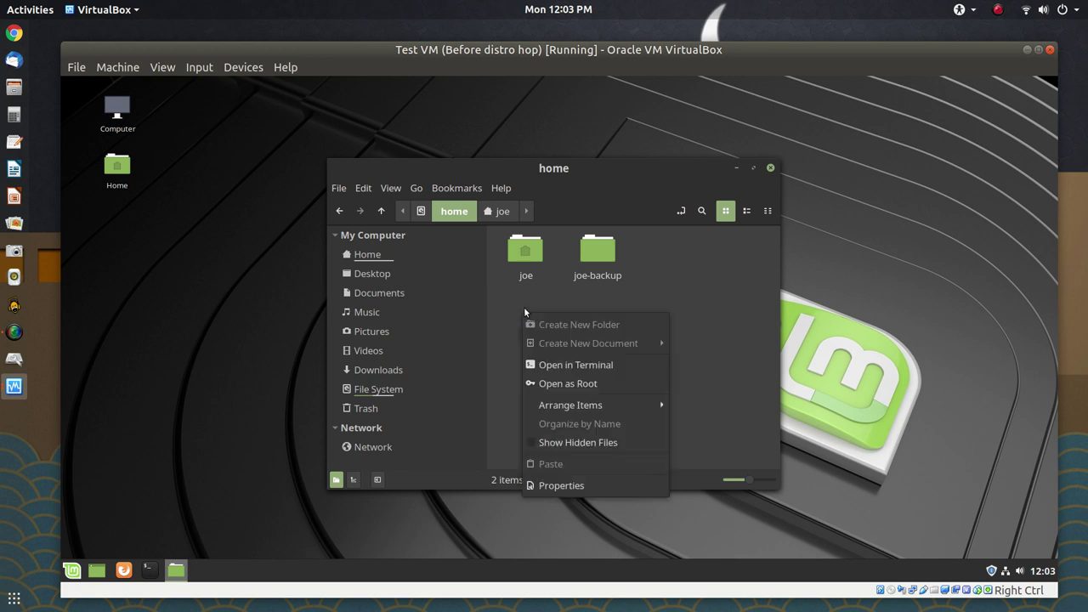
{"action": "left_click", "coordinate": [611, 371]}
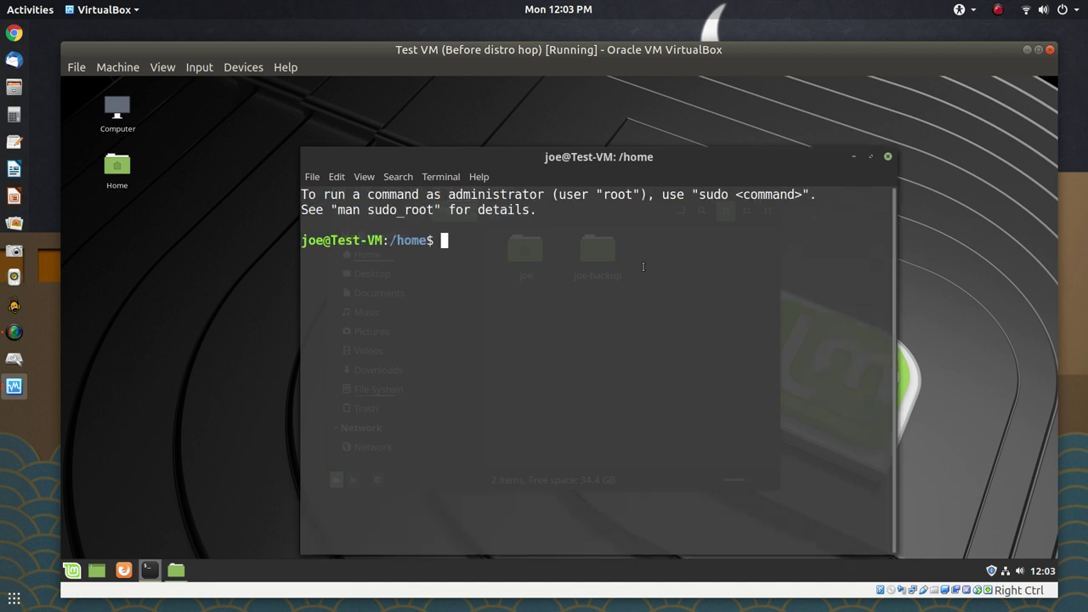
Enlarge the terminal text and list the contents of /home with ls
{"action": "key", "text": "ctrl+plus"}
{"action": "key", "text": "ctrl+plus"}
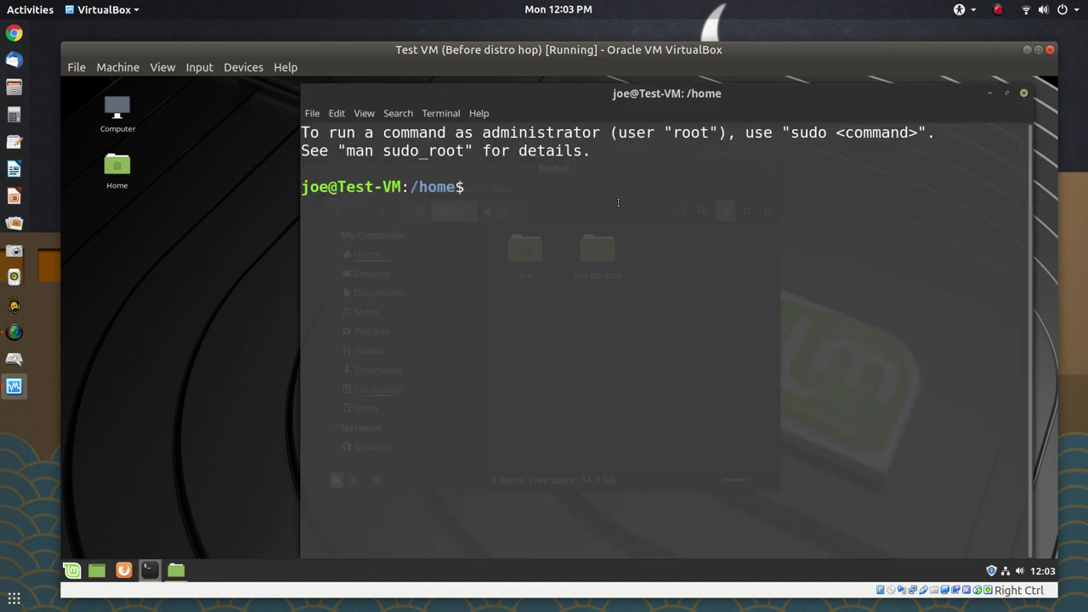
{"action": "type", "text": "ls"}
{"action": "key", "text": "Return"}
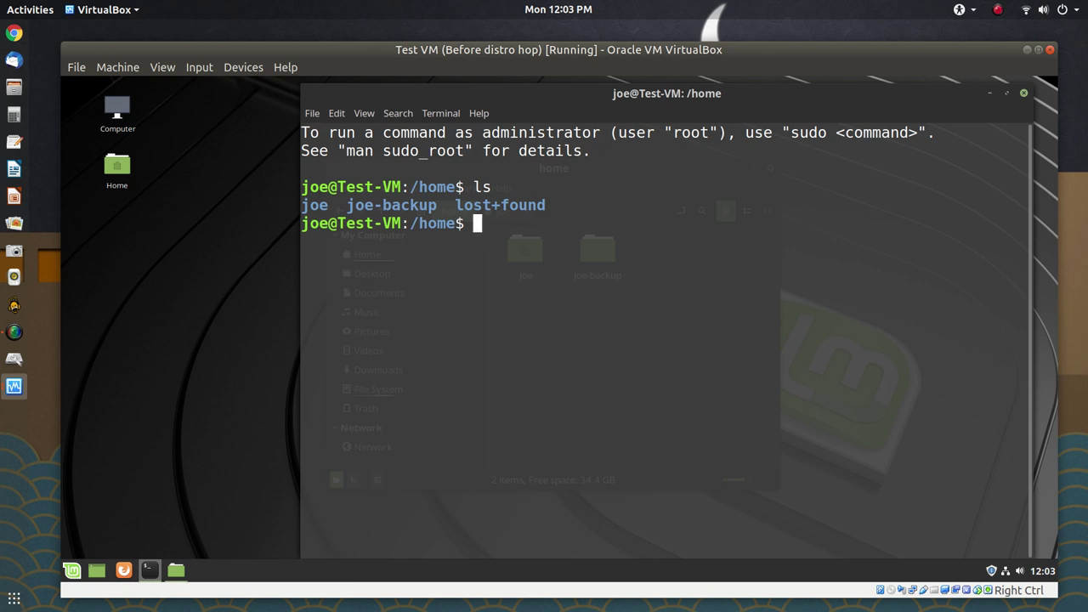
Delete joe-backup with sudo rm -r, verify with ls, and close the terminal
{"action": "type", "text": "sudo rm "}
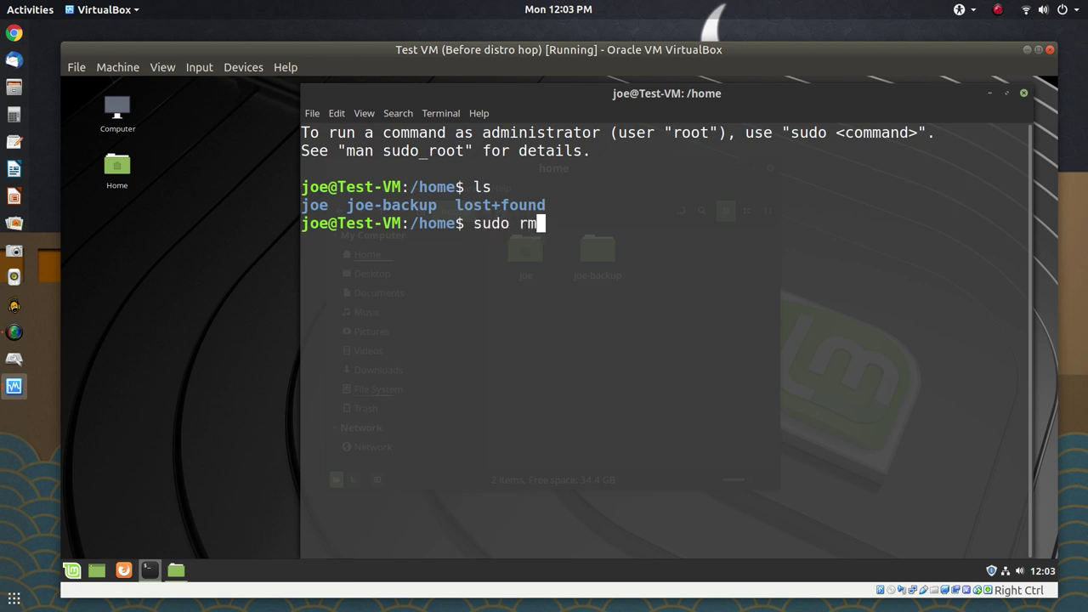
{"action": "type", "text": "-r joe-"}
{"action": "key", "text": "Tab"}
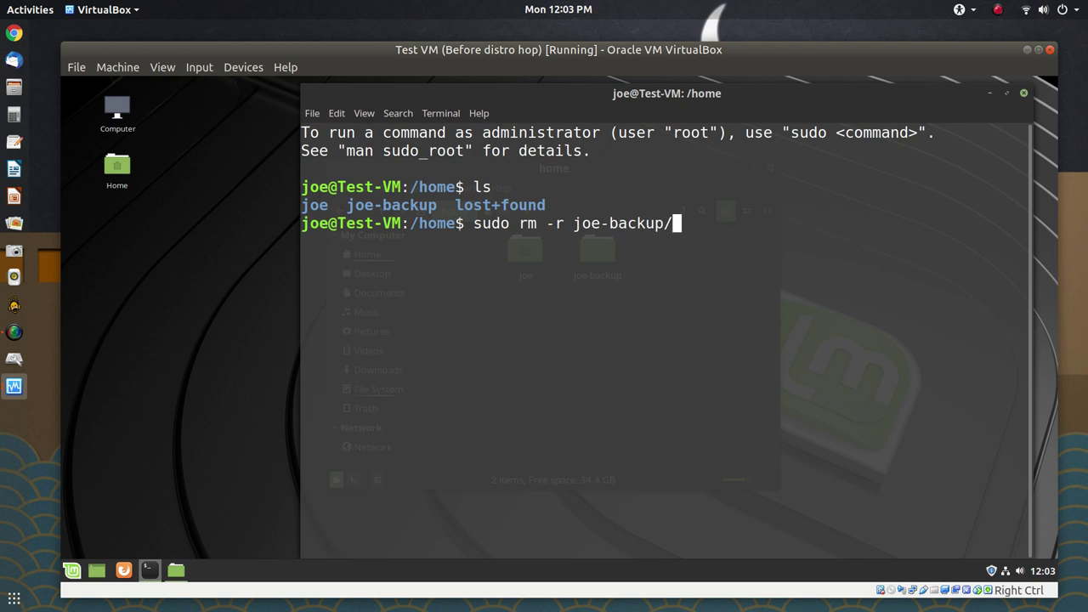
{"action": "key", "text": "Return"}
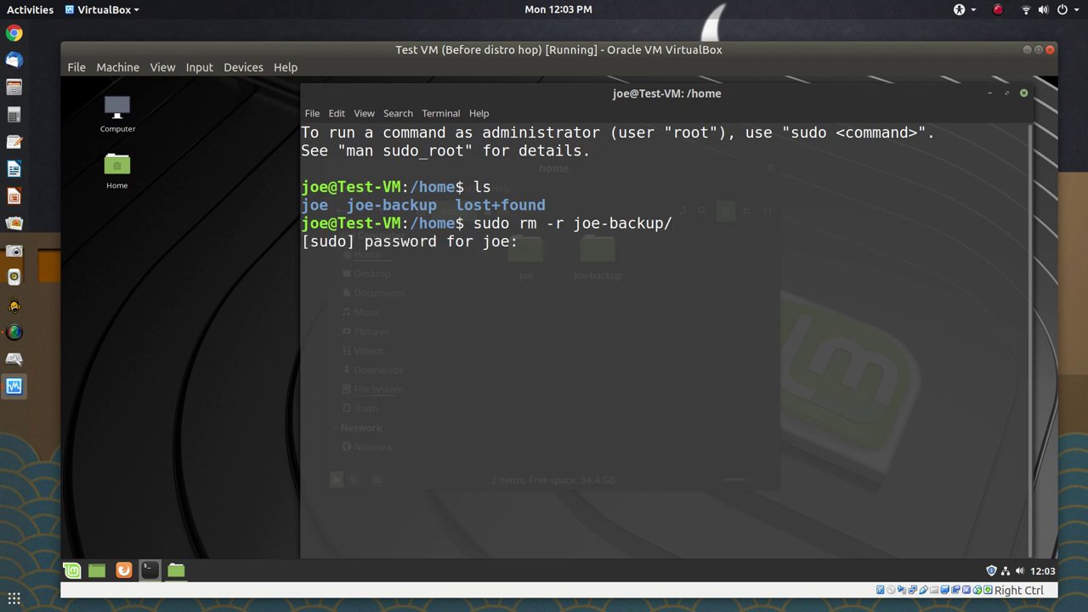
{"action": "type", "text": "********"}
{"action": "key", "text": "Return"}
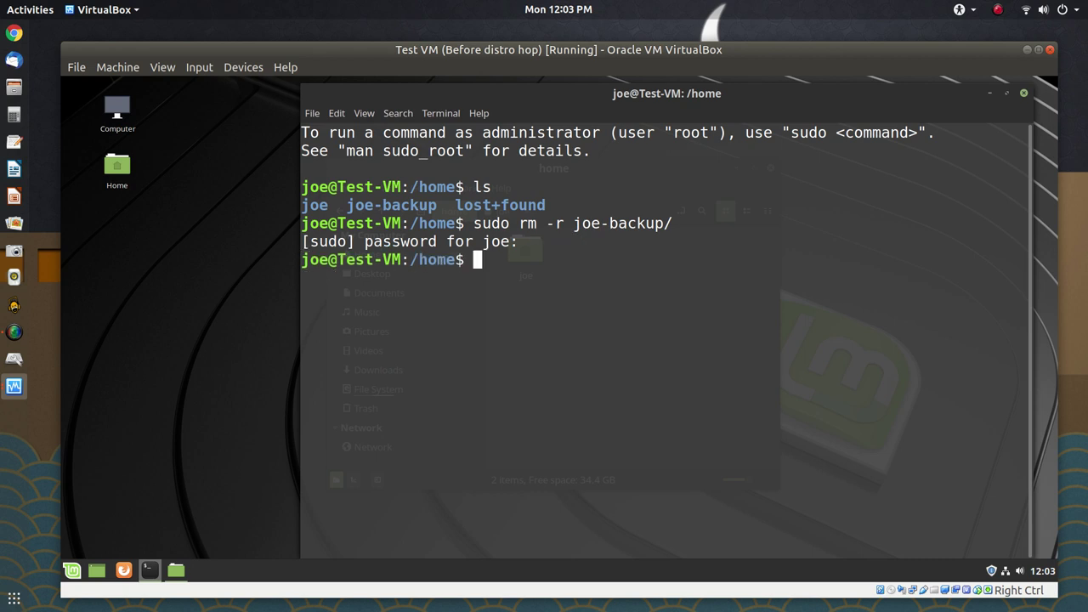
{"action": "type", "text": "ls"}
{"action": "key", "text": "Return"}
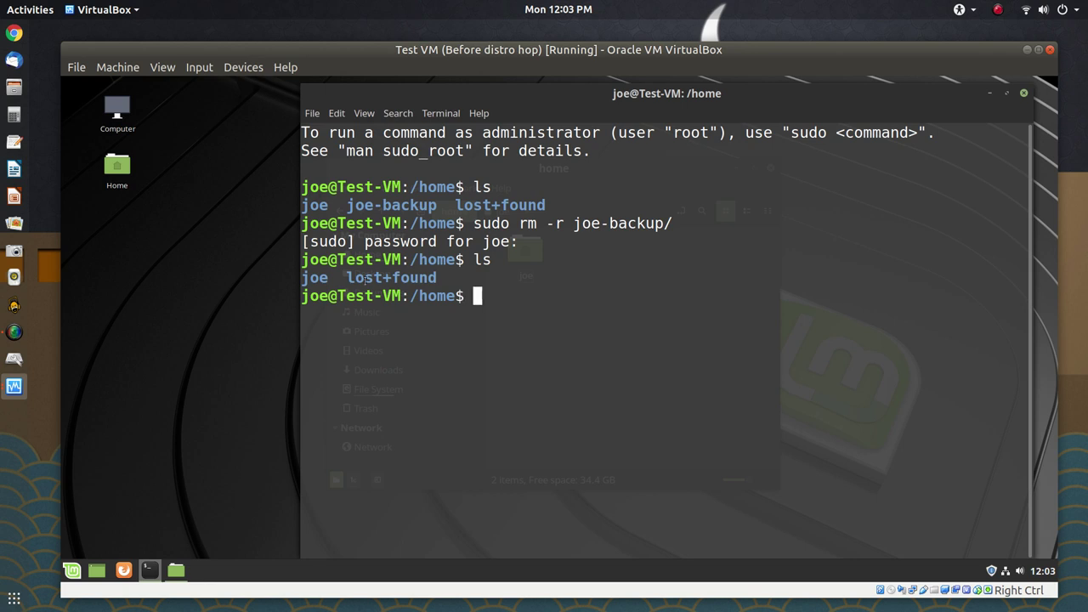
{"action": "left_click", "coordinate": [1023, 93]}
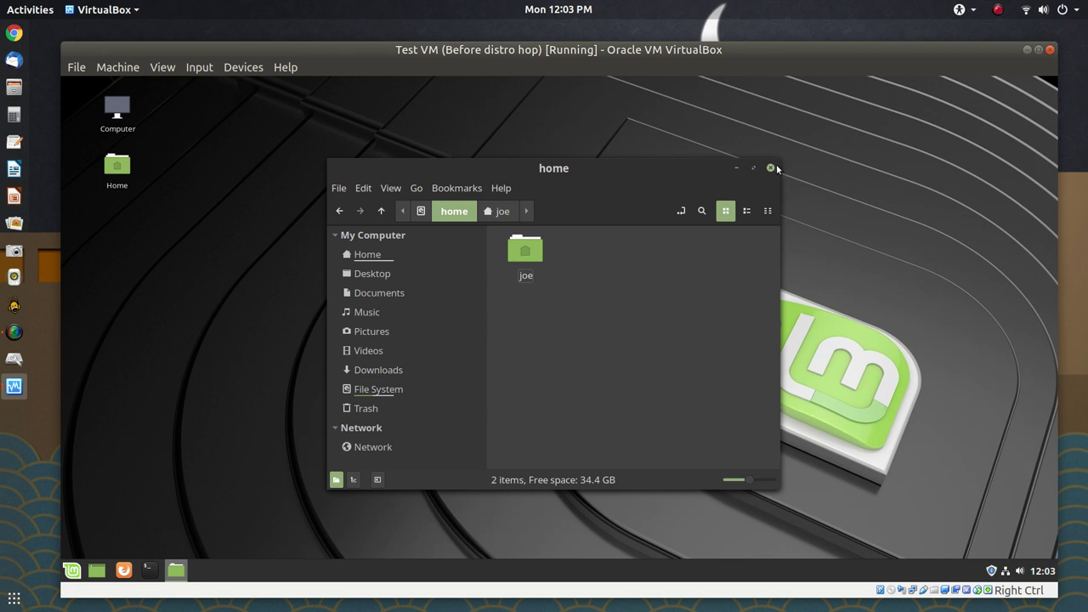
Close the guest's Home window and move focus from the VM to the host
{"action": "left_click", "coordinate": [775, 168]}
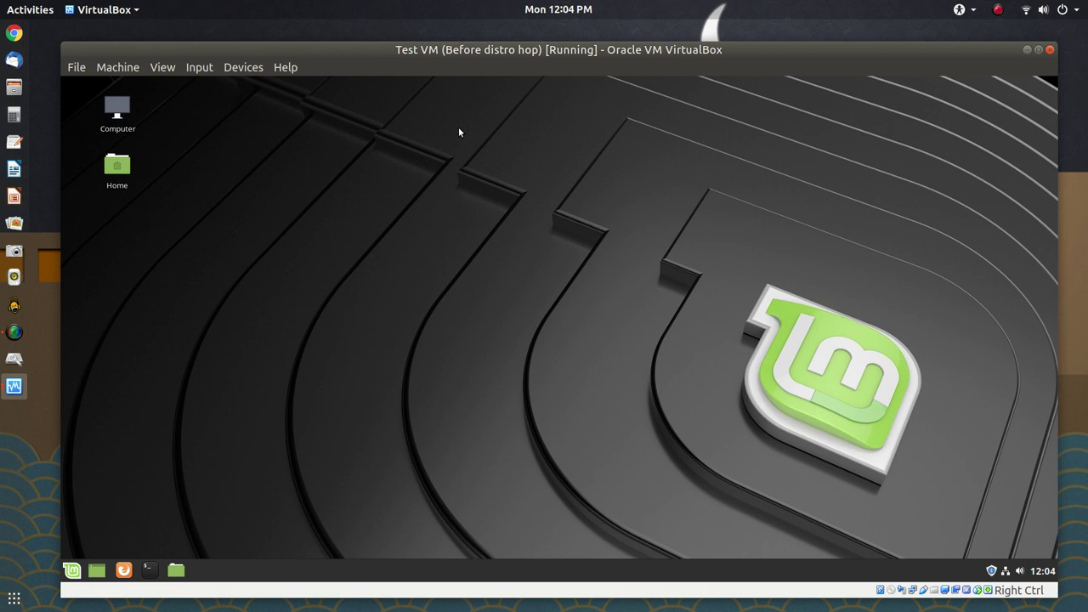
{"action": "left_click", "coordinate": [1083, 166]}
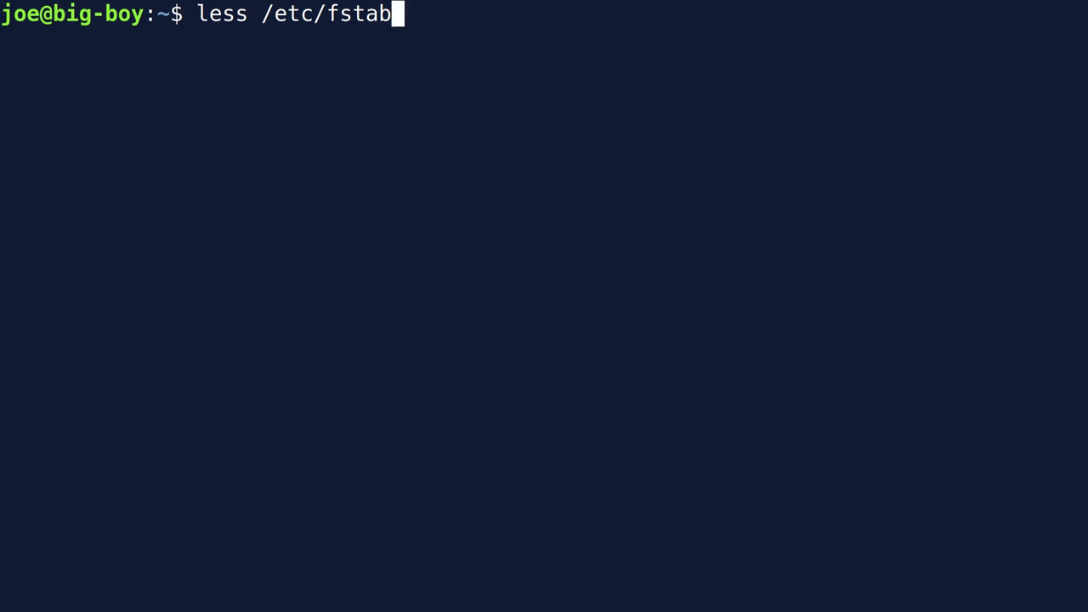
View /etc/fstab in less, highlighting the root partition's UUID entry, then quit
{"action": "key", "text": "Return"}
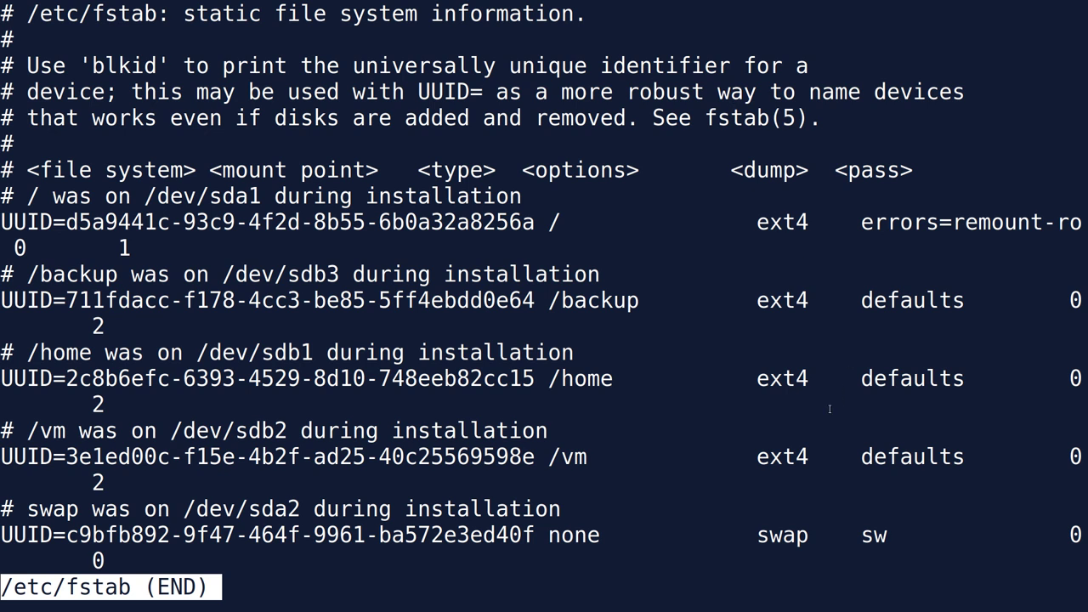
{"action": "left_click_drag", "start_coordinate": [577, 219], "coordinate": [221, 196]}
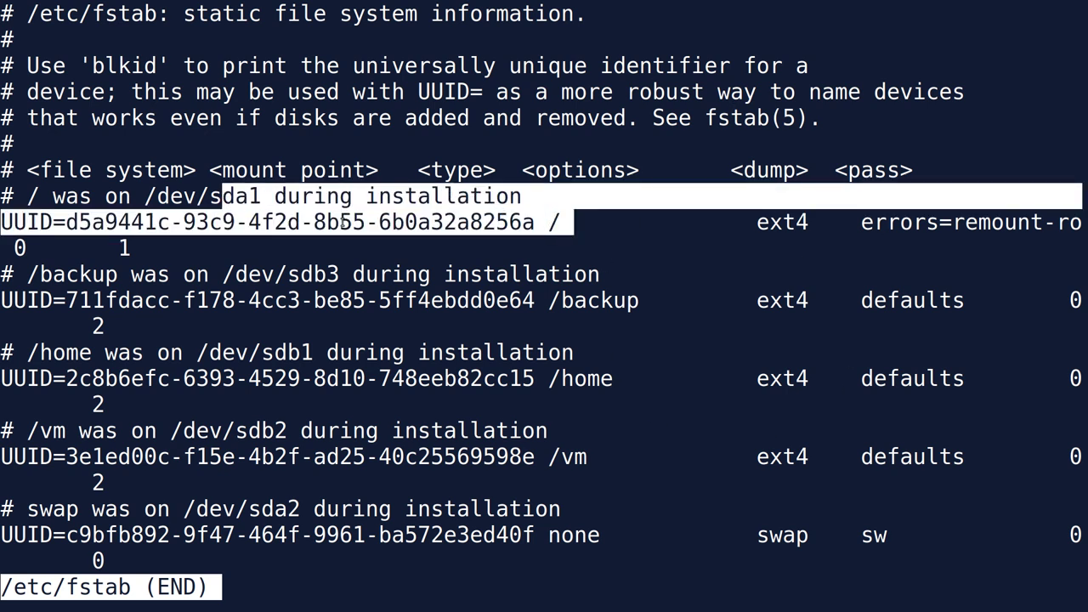
{"action": "left_click", "coordinate": [587, 232]}
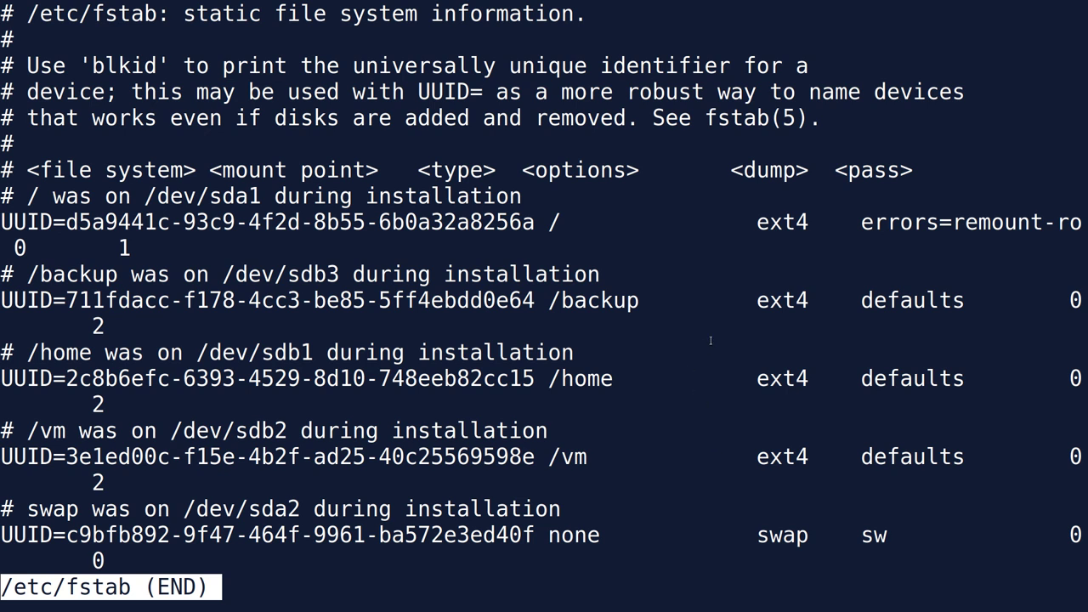
{"action": "key", "text": "q"}
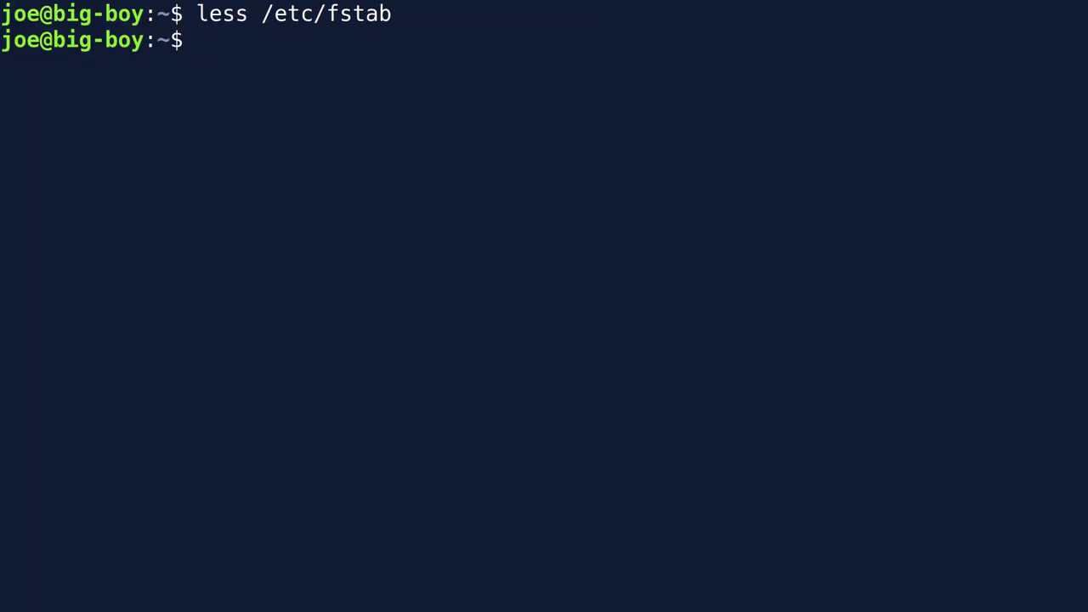
Run lsblk to list block devices, then recall the less /etc/fstab command
{"action": "type", "text": "lsblk"}
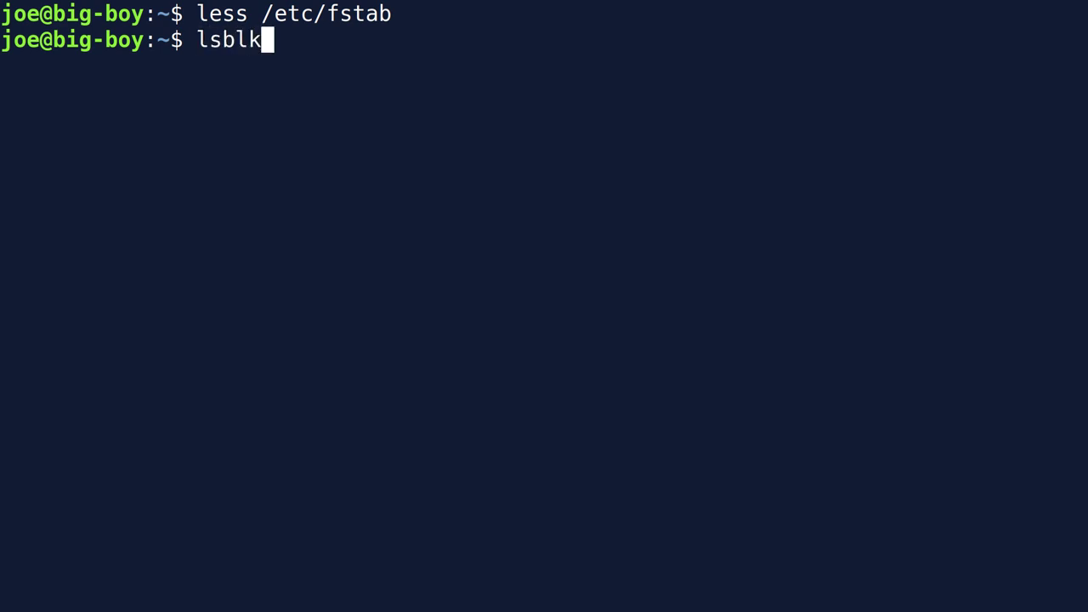
{"action": "key", "text": "Return"}
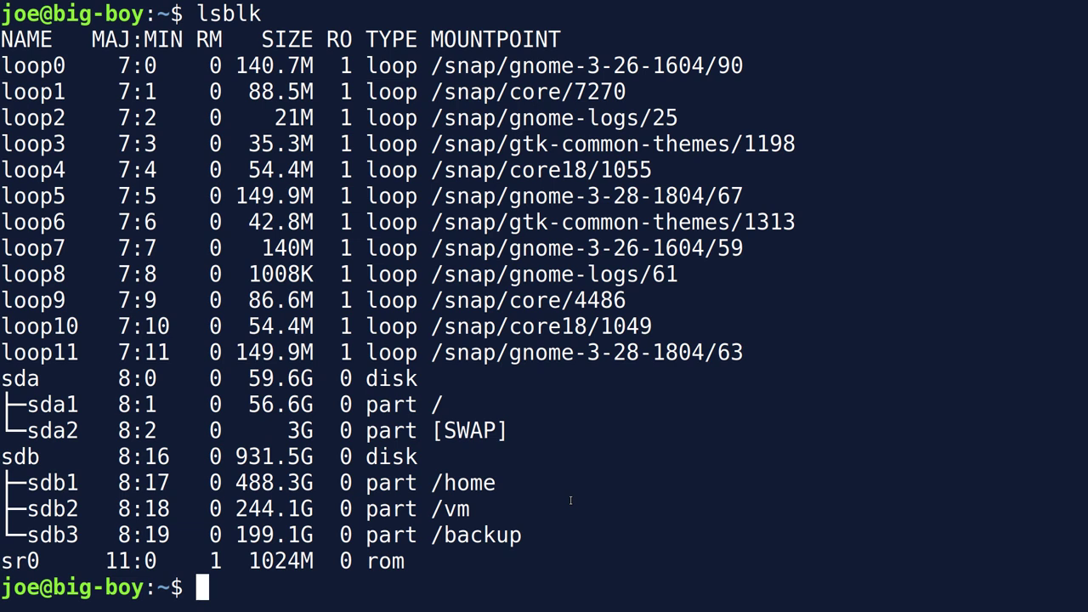
{"action": "key", "text": "Up"}
{"action": "key", "text": "Up"}
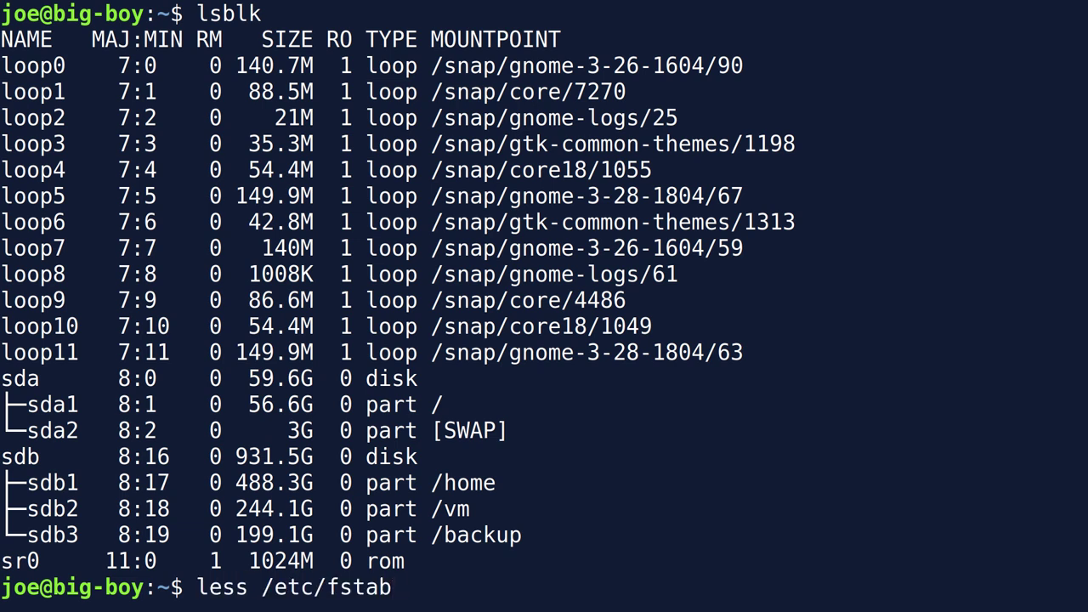
Finish reading /etc/fstab, then exit the terminal shell to return to the setup script
{"action": "key", "text": "Return"}
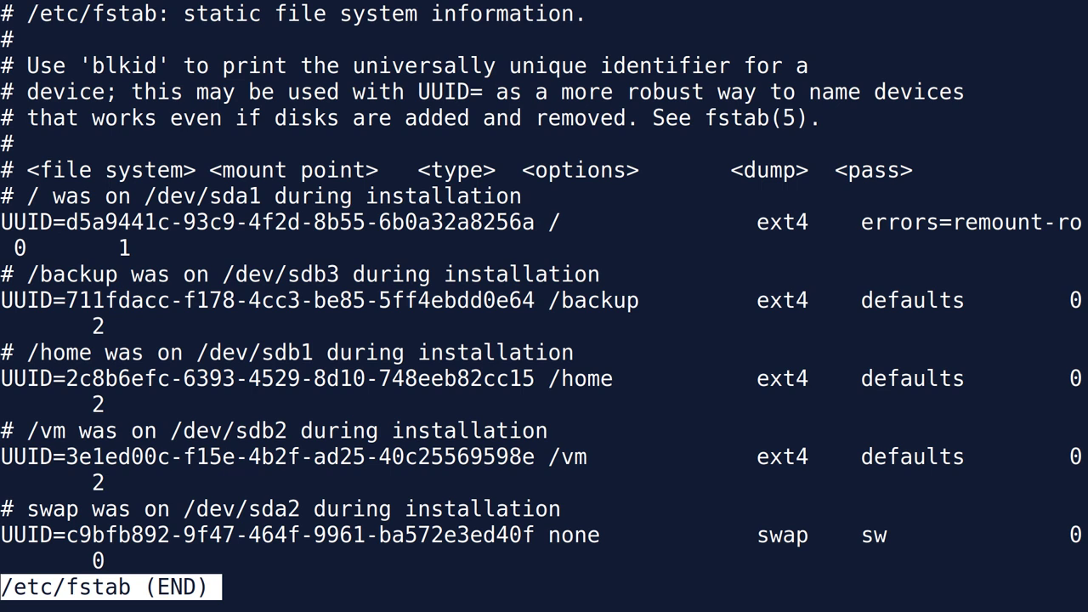
{"action": "key", "text": "q"}
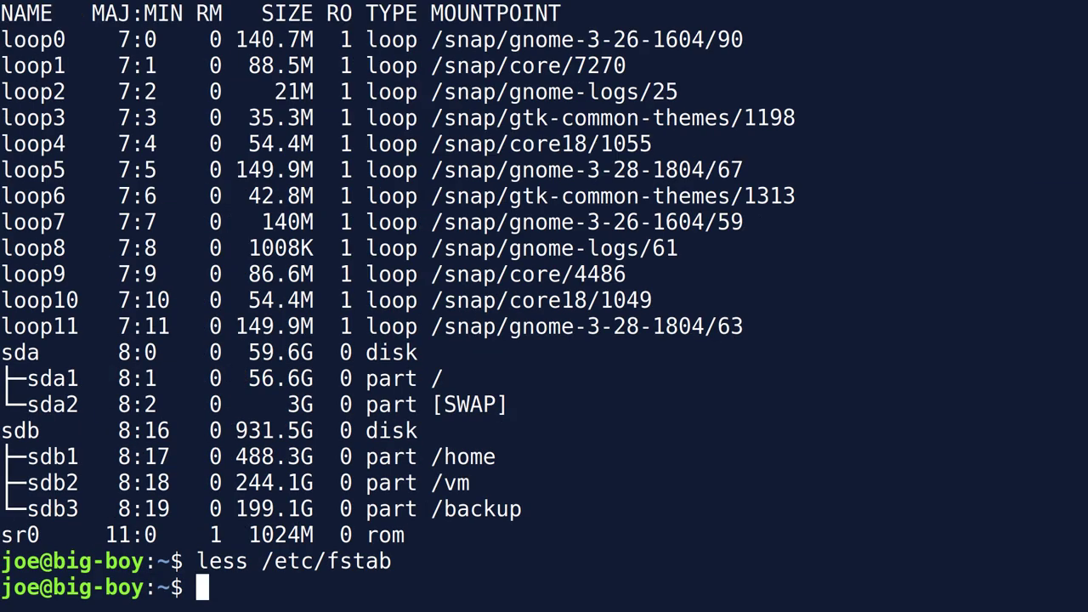
{"action": "type", "text": "exit"}
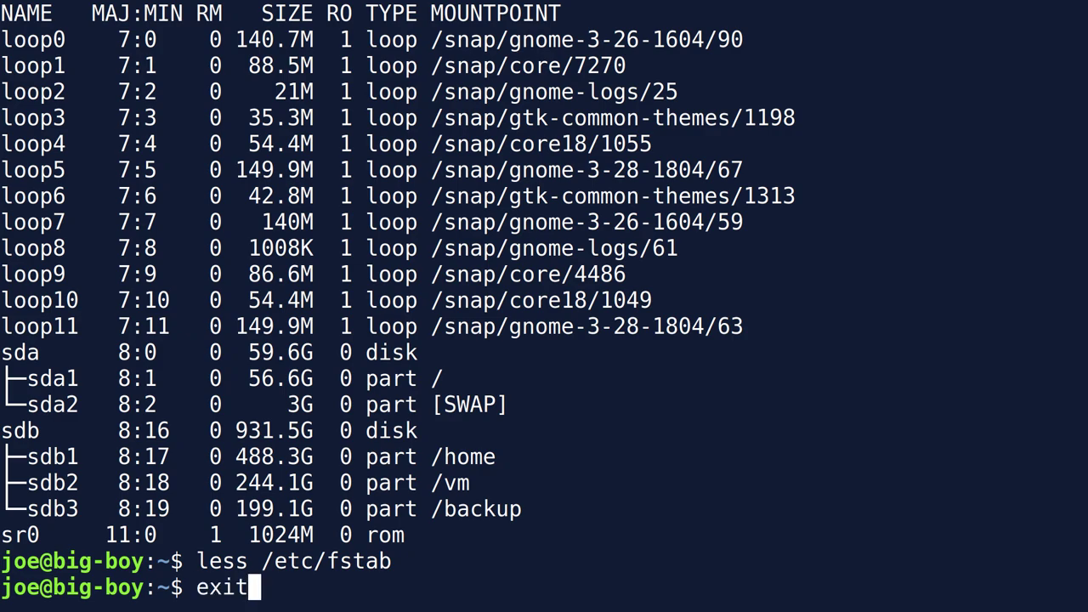
{"action": "key", "text": "Return"}
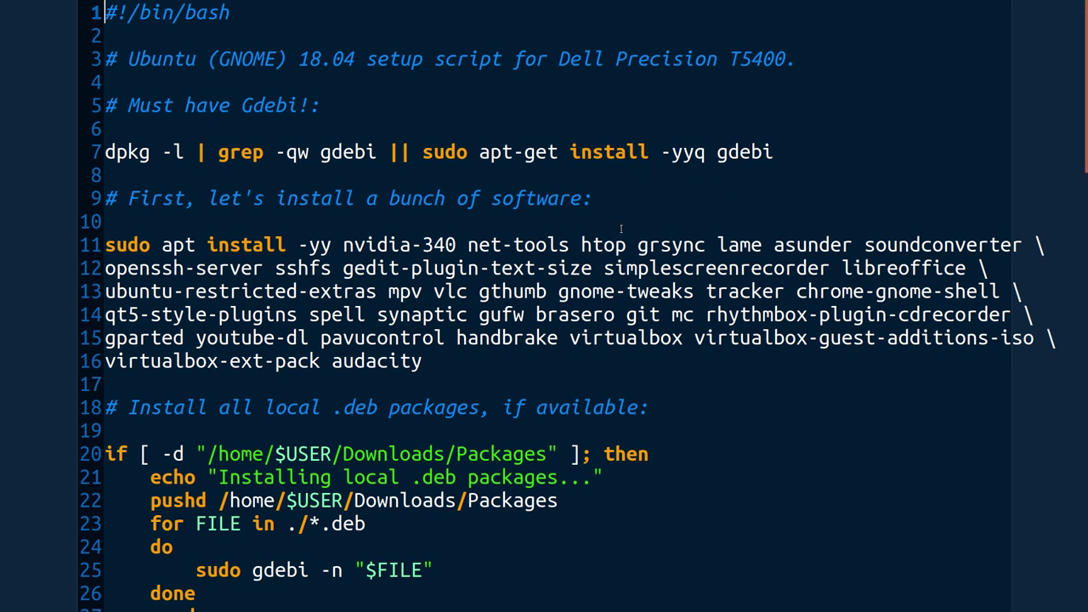
Scroll down and highlight the /$USER/ part of the Packages path on line 20
{"action": "scroll", "coordinate": [621, 229], "scroll_direction": "down", "scroll_amount": 2}
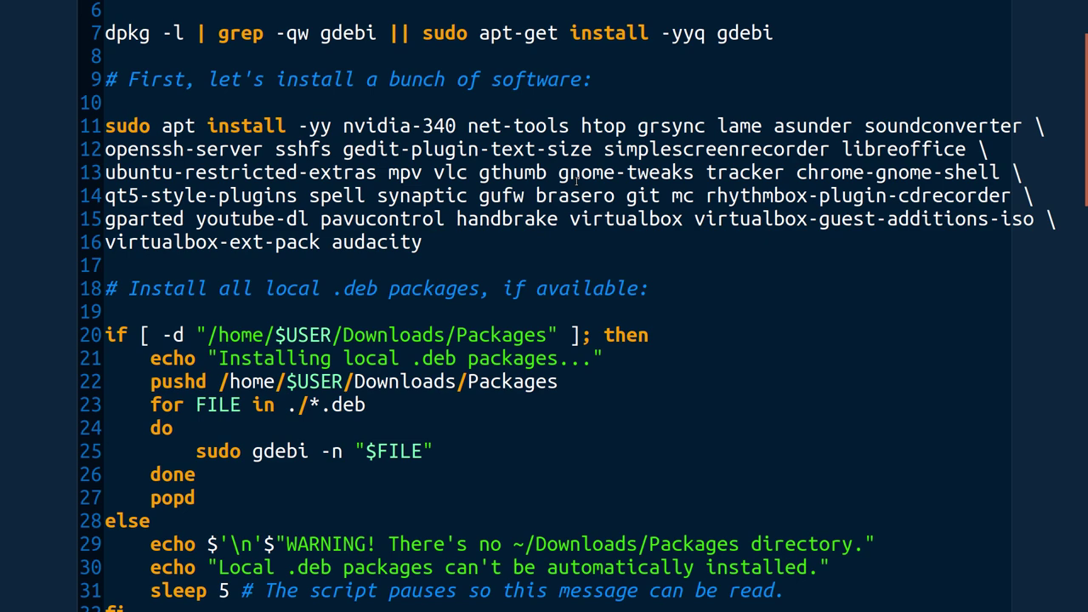
{"action": "scroll", "coordinate": [575, 180], "scroll_direction": "down", "scroll_amount": 2}
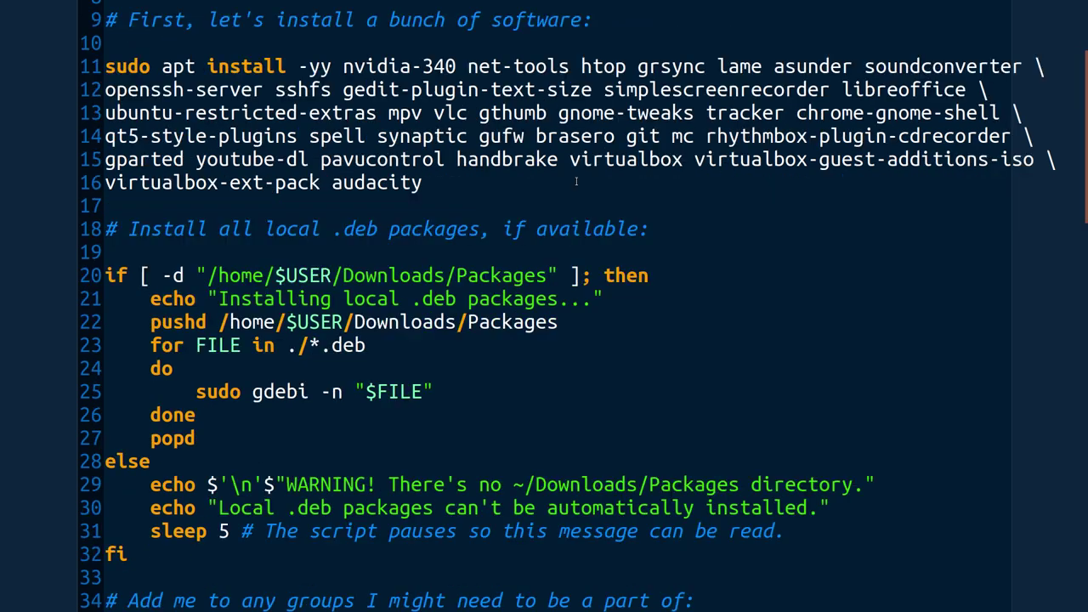
{"action": "scroll", "coordinate": [575, 180], "scroll_direction": "down", "scroll_amount": 1}
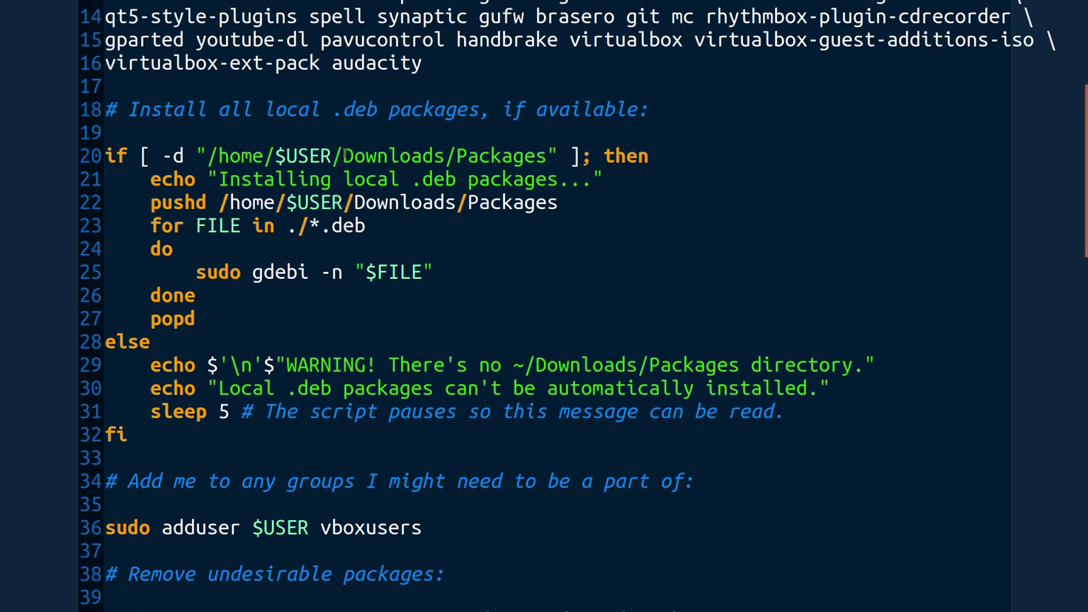
{"action": "left_click_drag", "start_coordinate": [342, 156], "coordinate": [264, 155]}
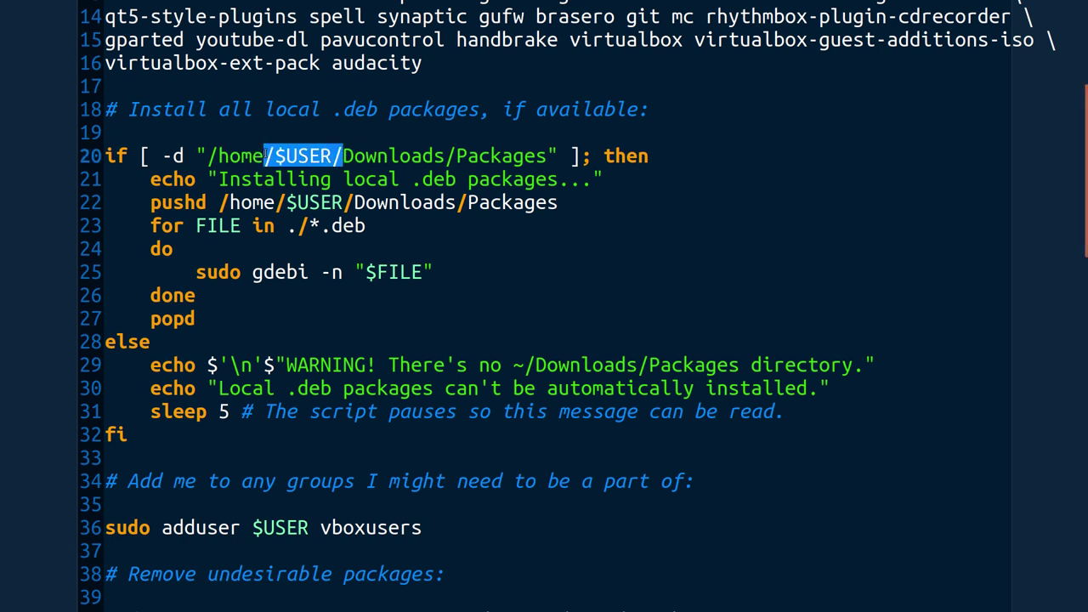
{"action": "left_click", "coordinate": [524, 255]}
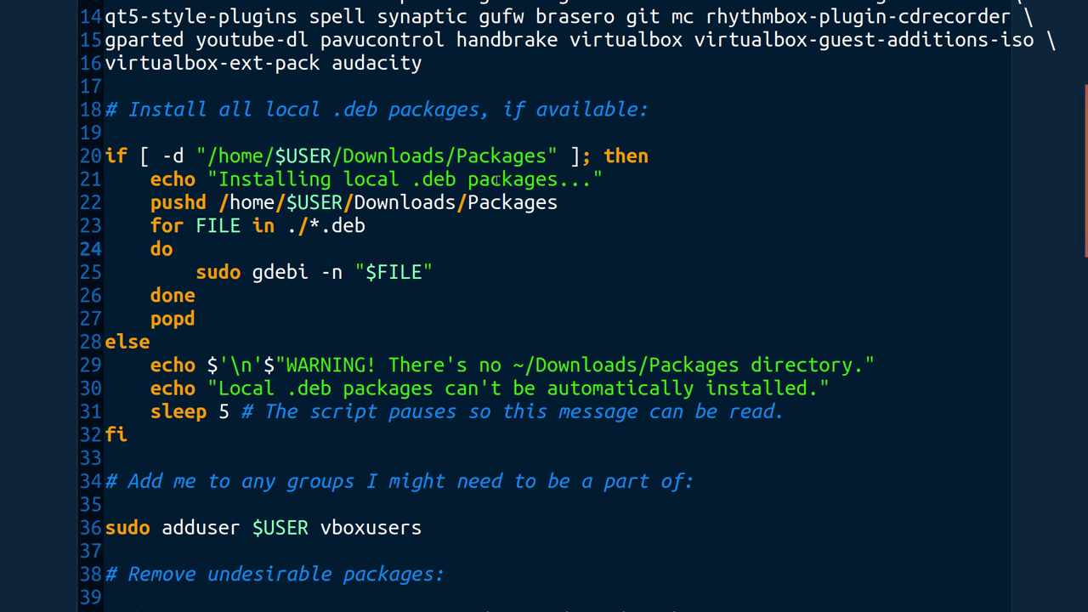
Highlight lines 34–36 that add the user to the vboxusers group, then deselect
{"action": "scroll", "coordinate": [479, 229], "scroll_direction": "down", "scroll_amount": 2}
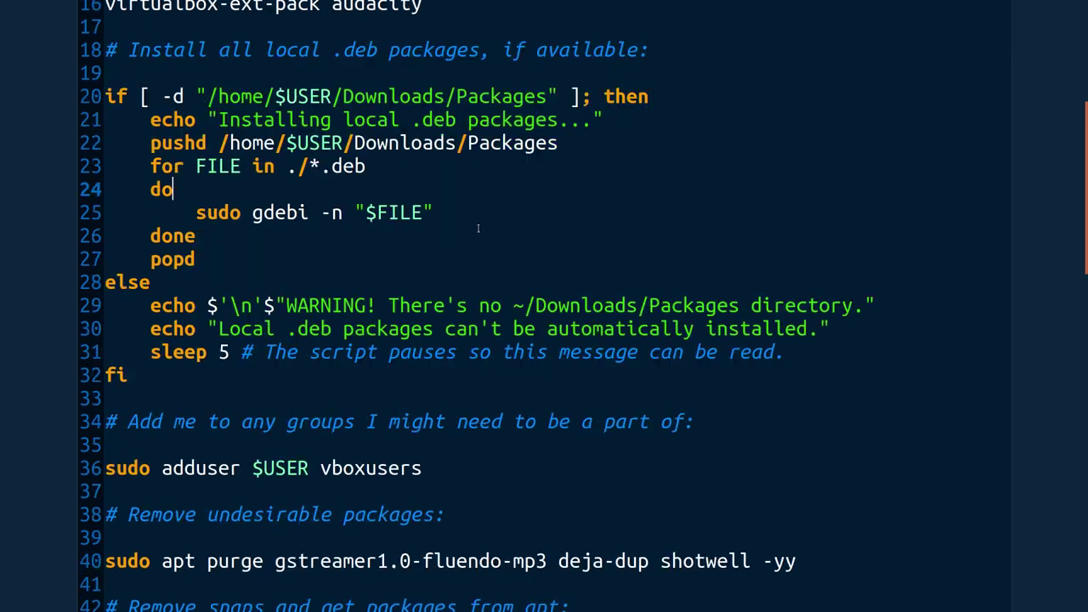
{"action": "scroll", "coordinate": [480, 228], "scroll_direction": "up", "scroll_amount": 1}
{"action": "scroll", "coordinate": [394, 201], "scroll_direction": "down", "scroll_amount": 1}
{"action": "scroll", "coordinate": [395, 201], "scroll_direction": "down", "scroll_amount": 1}
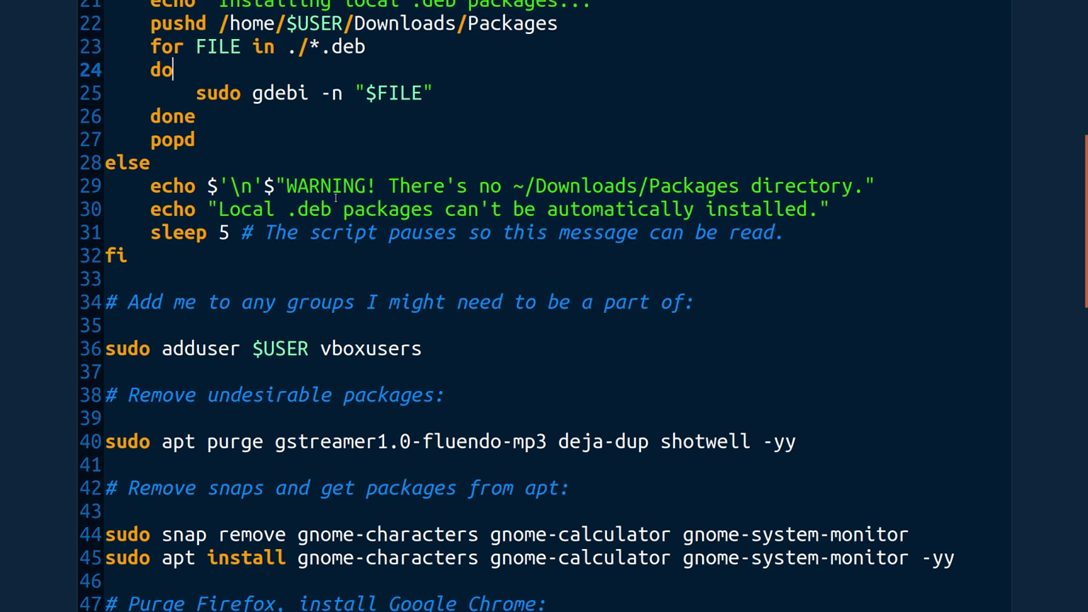
{"action": "scroll", "coordinate": [336, 197], "scroll_direction": "down", "scroll_amount": 3}
{"action": "scroll", "coordinate": [335, 197], "scroll_direction": "up", "scroll_amount": 2}
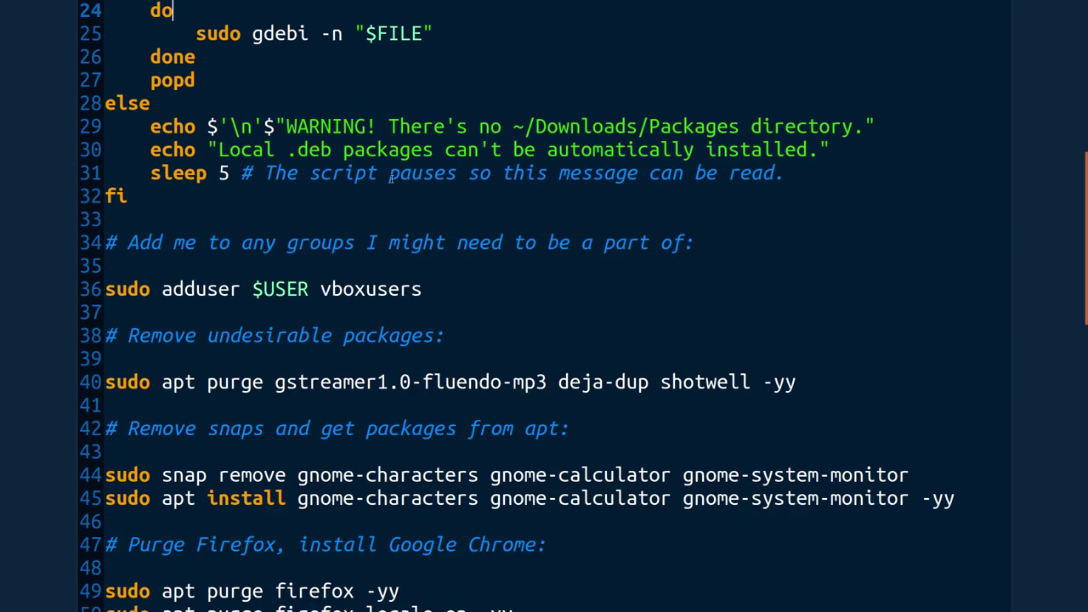
{"action": "scroll", "coordinate": [390, 174], "scroll_direction": "down", "scroll_amount": 2}
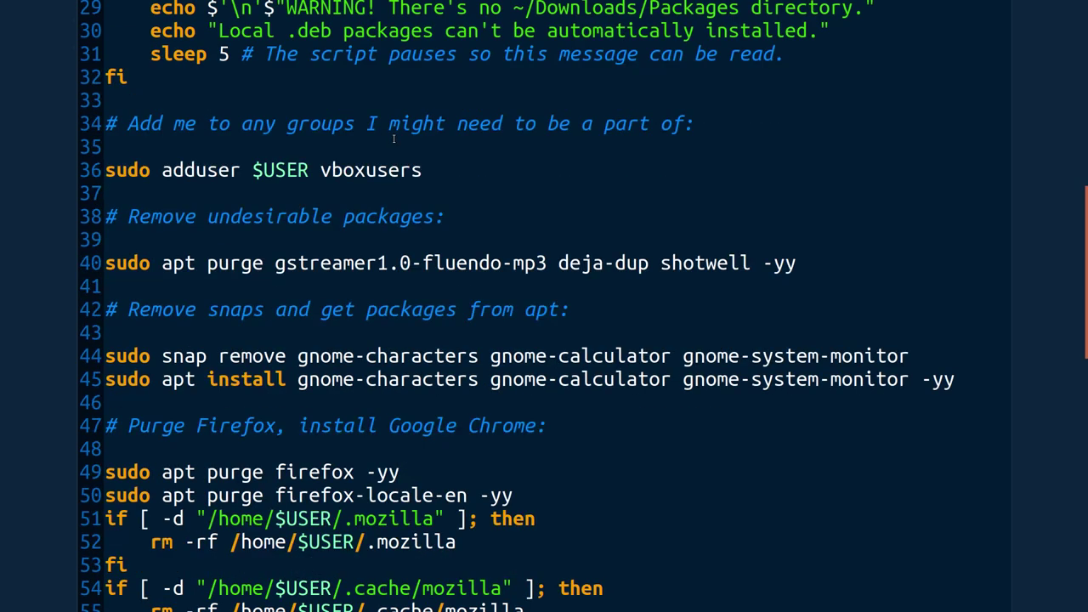
{"action": "scroll", "coordinate": [394, 134], "scroll_direction": "up", "scroll_amount": 6}
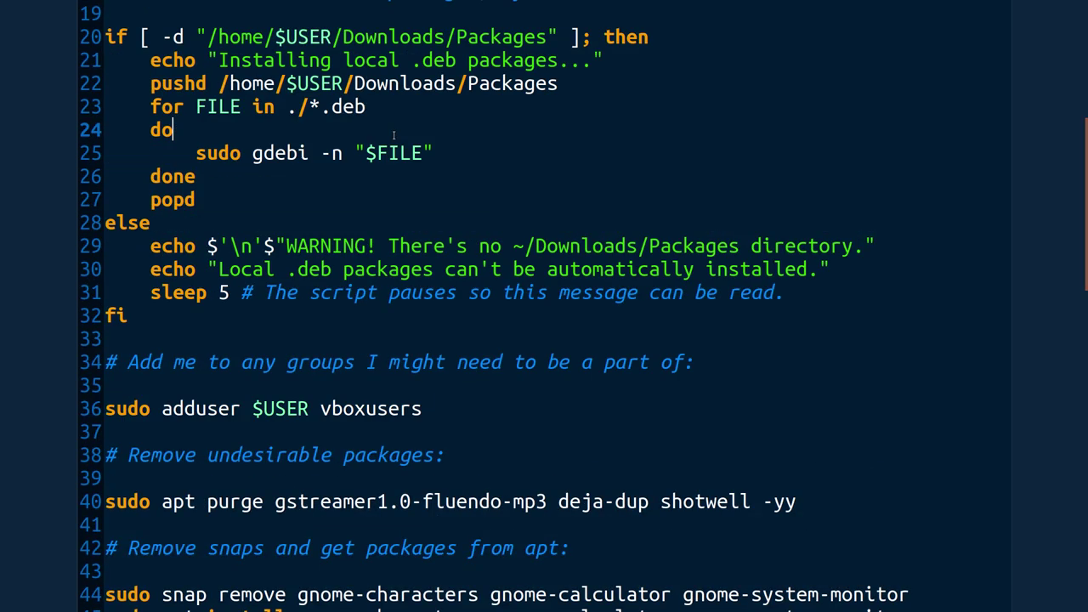
{"action": "scroll", "coordinate": [393, 134], "scroll_direction": "up", "scroll_amount": 2}
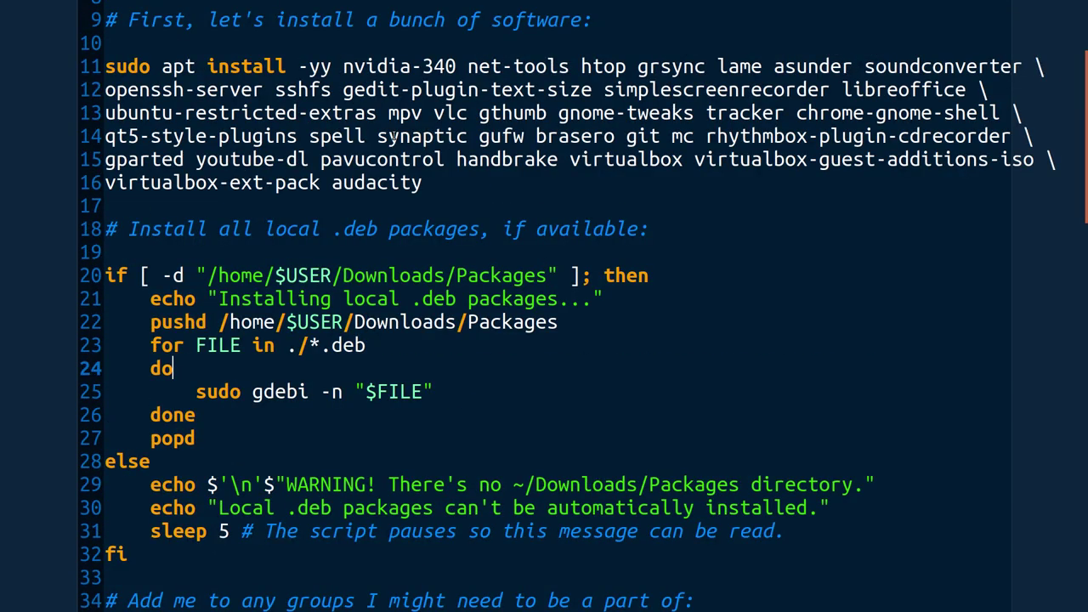
{"action": "scroll", "coordinate": [393, 138], "scroll_direction": "down", "scroll_amount": 6}
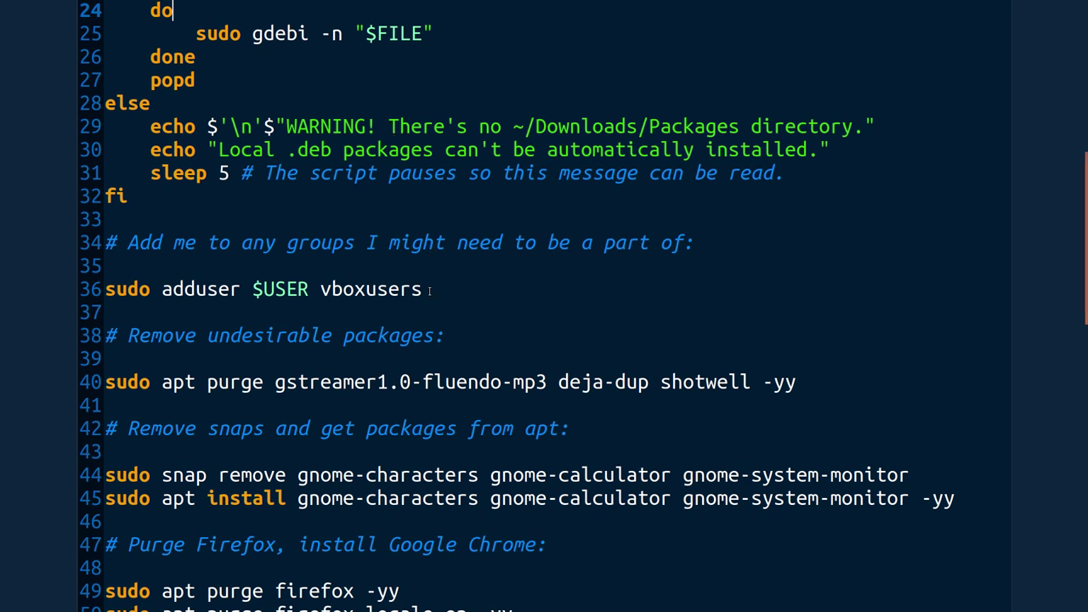
{"action": "left_click_drag", "start_coordinate": [431, 290], "coordinate": [113, 243]}
{"action": "left_click", "coordinate": [549, 359]}
Highlight the -yy flag on line 40's purge of gstreamer1.0-fluendo-mp3, deja-dup and shotwell
{"action": "scroll", "coordinate": [549, 359], "scroll_direction": "down", "scroll_amount": 3}
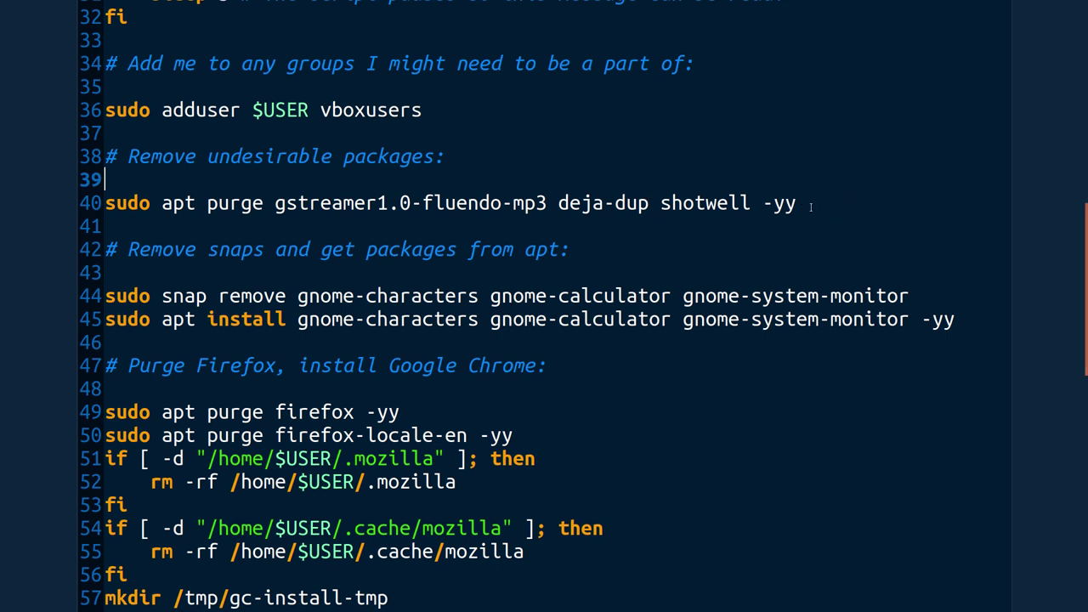
{"action": "left_click_drag", "start_coordinate": [798, 203], "coordinate": [756, 204]}
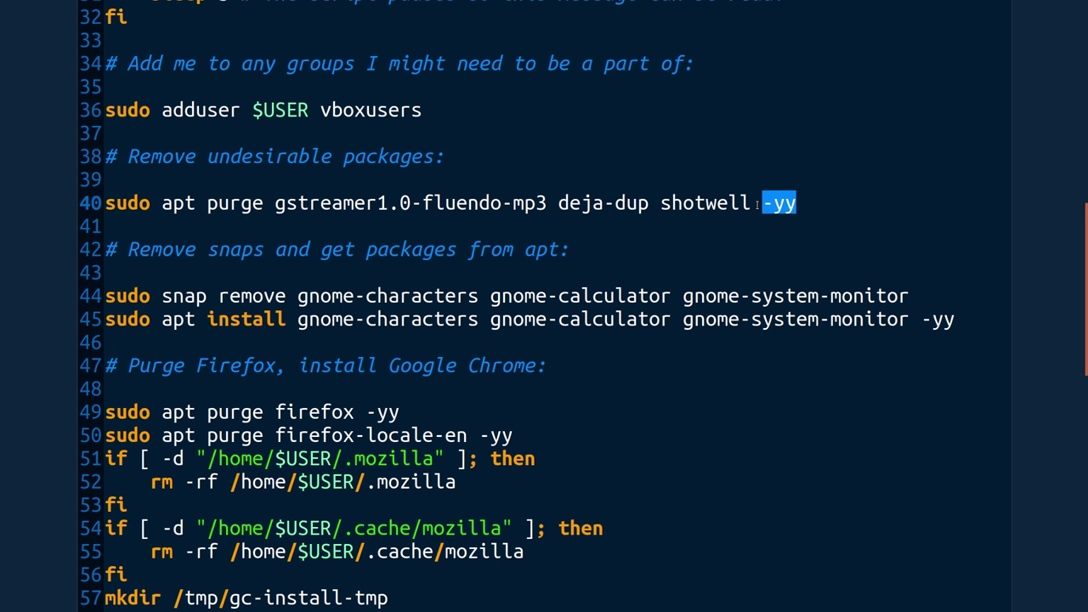
{"action": "left_click", "coordinate": [626, 242]}
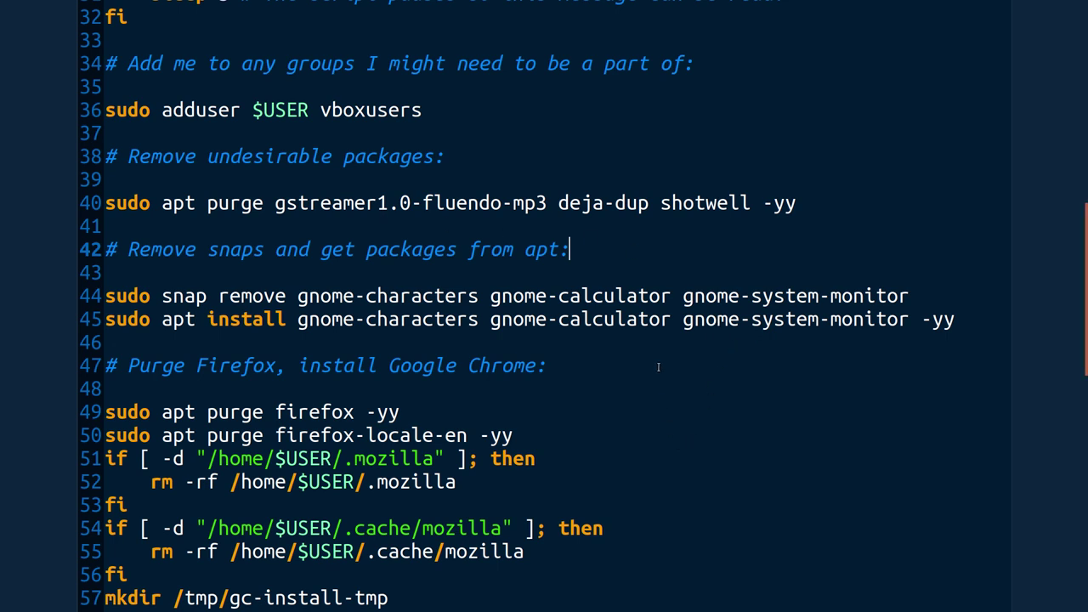
Highlight the line 44 snap remove command and line 45's -yy flag, then scroll to Firefox
{"action": "scroll", "coordinate": [658, 367], "scroll_direction": "down", "scroll_amount": 1}
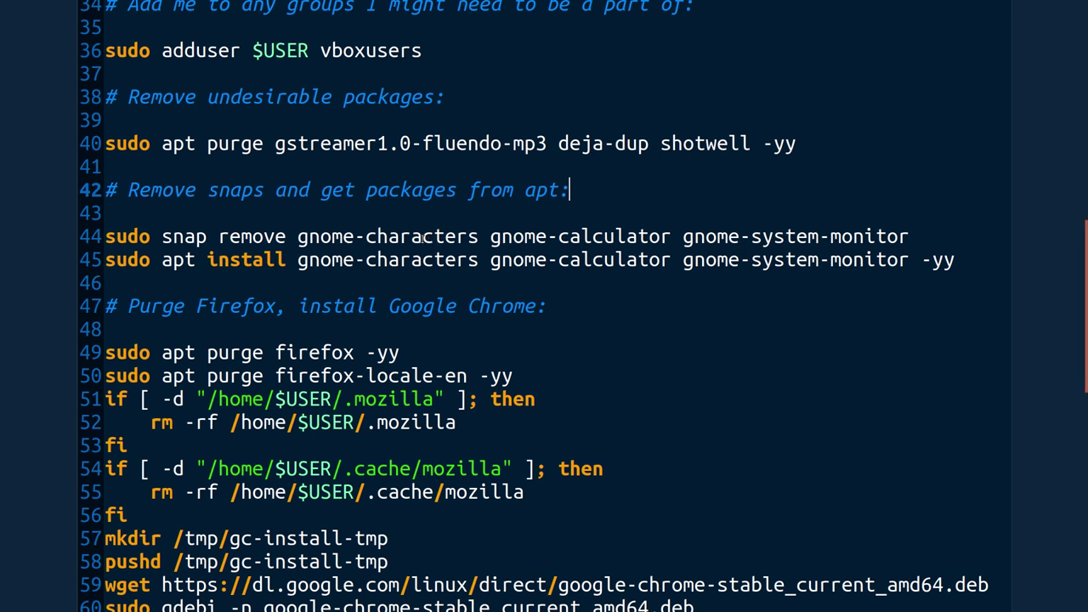
{"action": "left_click_drag", "start_coordinate": [907, 238], "coordinate": [105, 237]}
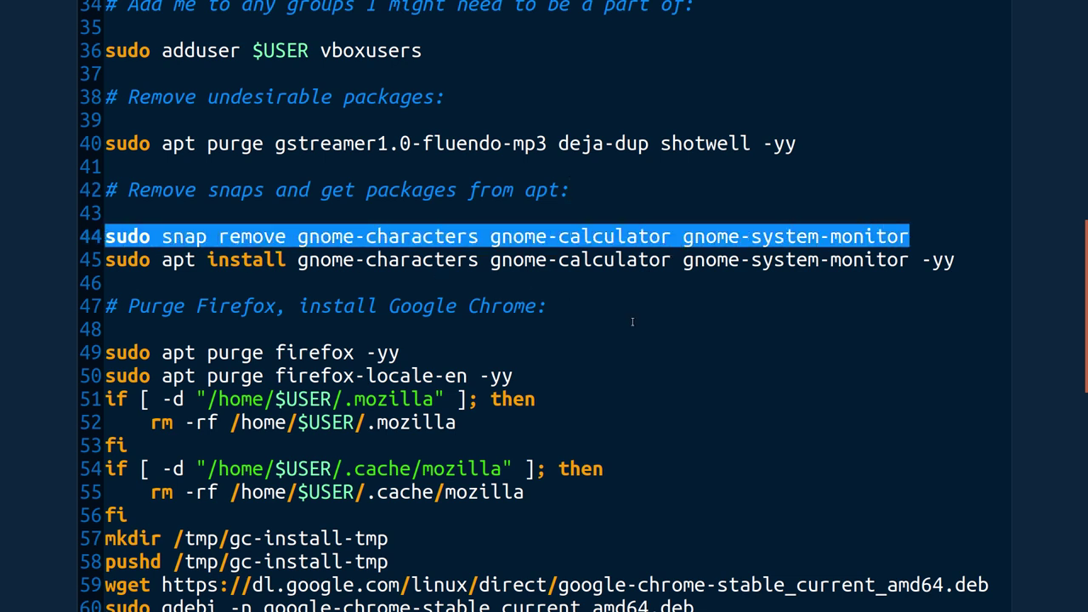
{"action": "left_click", "coordinate": [575, 304]}
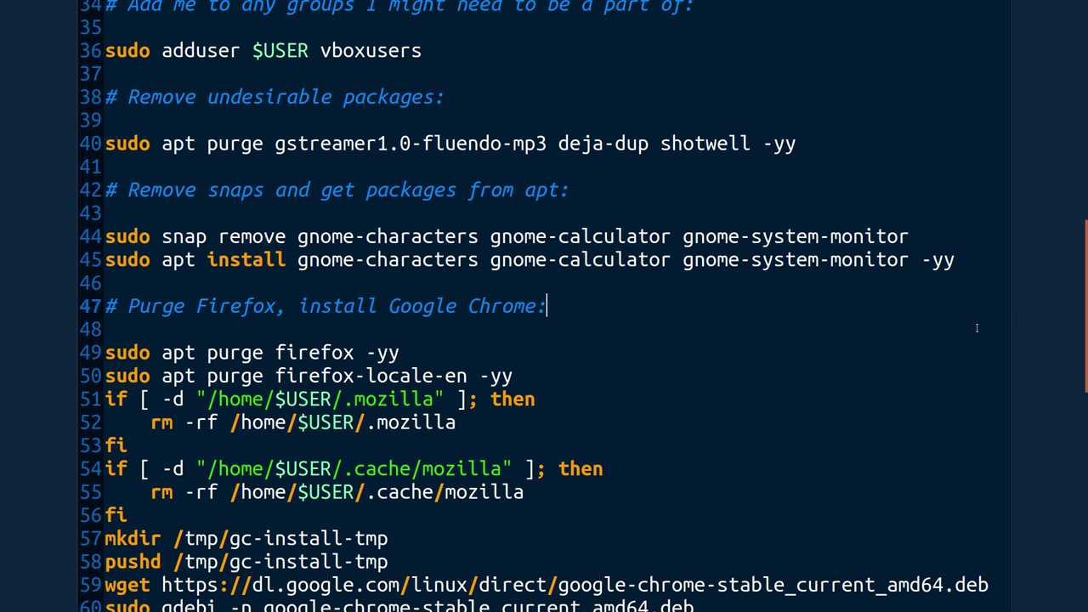
{"action": "left_click_drag", "start_coordinate": [955, 259], "coordinate": [906, 262]}
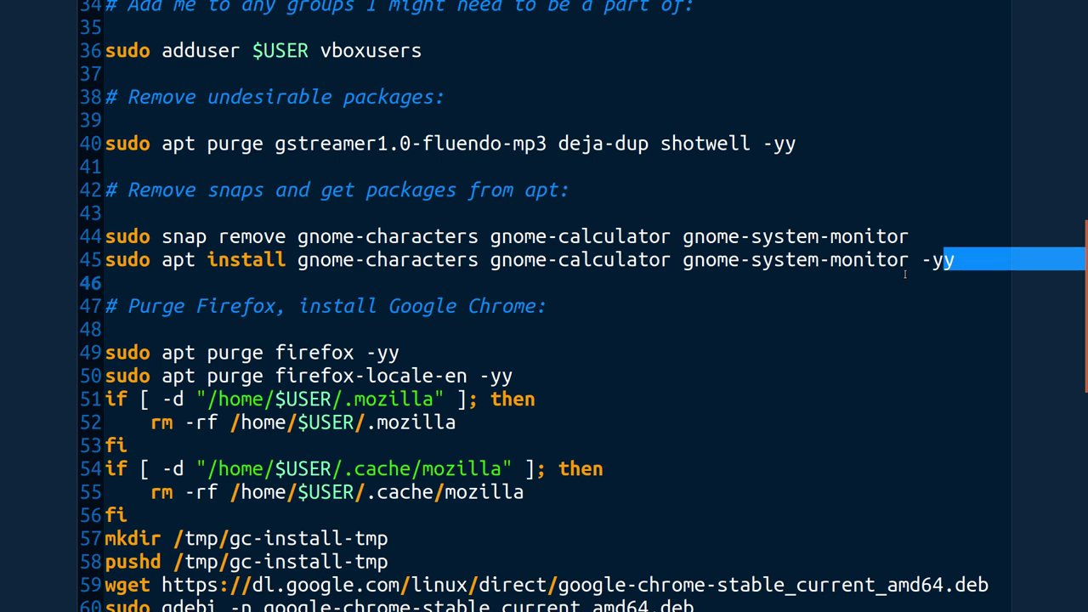
{"action": "left_click", "coordinate": [897, 304]}
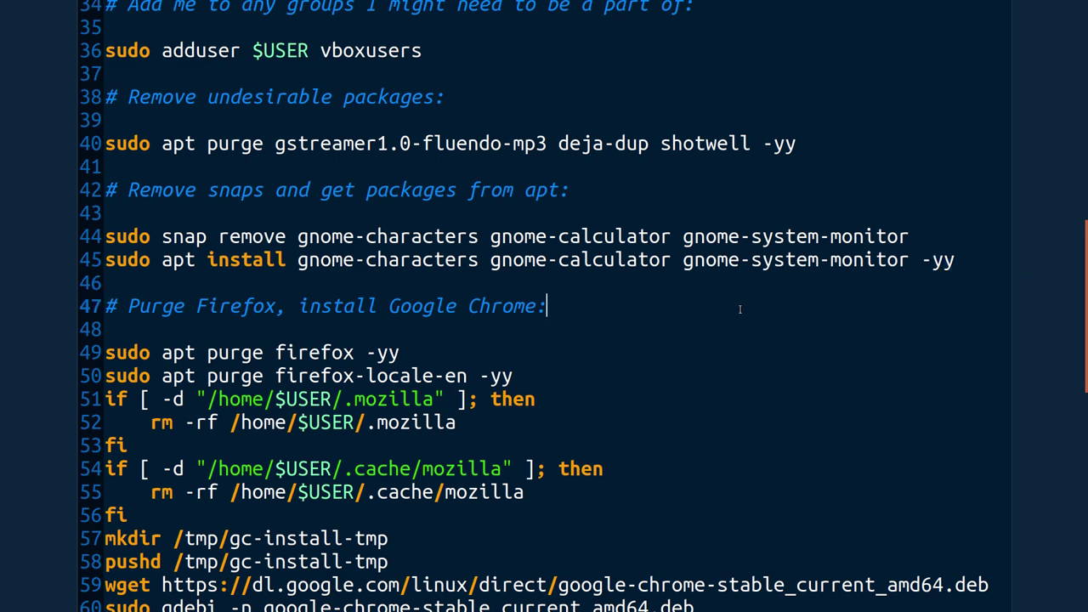
{"action": "scroll", "coordinate": [739, 309], "scroll_direction": "down", "scroll_amount": 2}
{"action": "scroll", "coordinate": [721, 240], "scroll_direction": "down", "scroll_amount": 1}
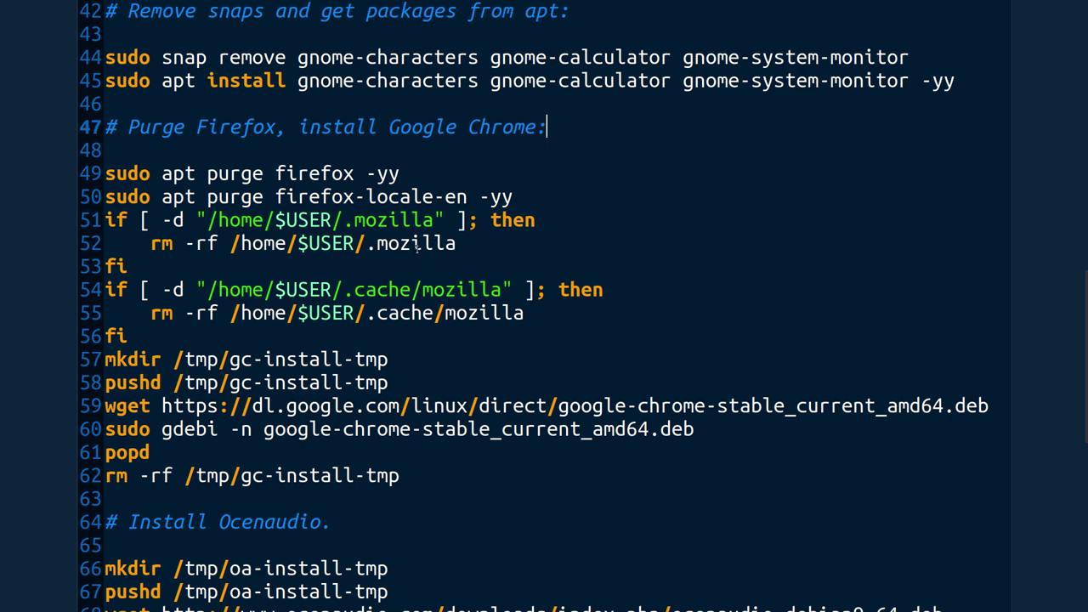
Scroll from line 47 to about line 60, past the Chrome and Ocenaudio install steps
{"action": "scroll", "coordinate": [418, 238], "scroll_direction": "down", "scroll_amount": 1}
{"action": "scroll", "coordinate": [418, 237], "scroll_direction": "down", "scroll_amount": 1}
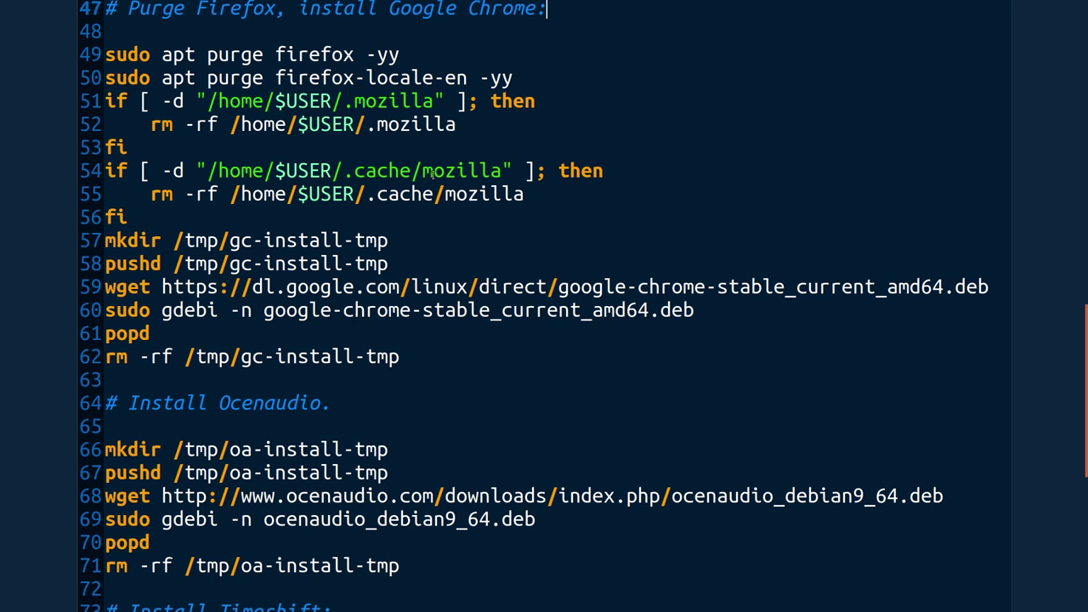
{"action": "scroll", "coordinate": [433, 173], "scroll_direction": "down", "scroll_amount": 1}
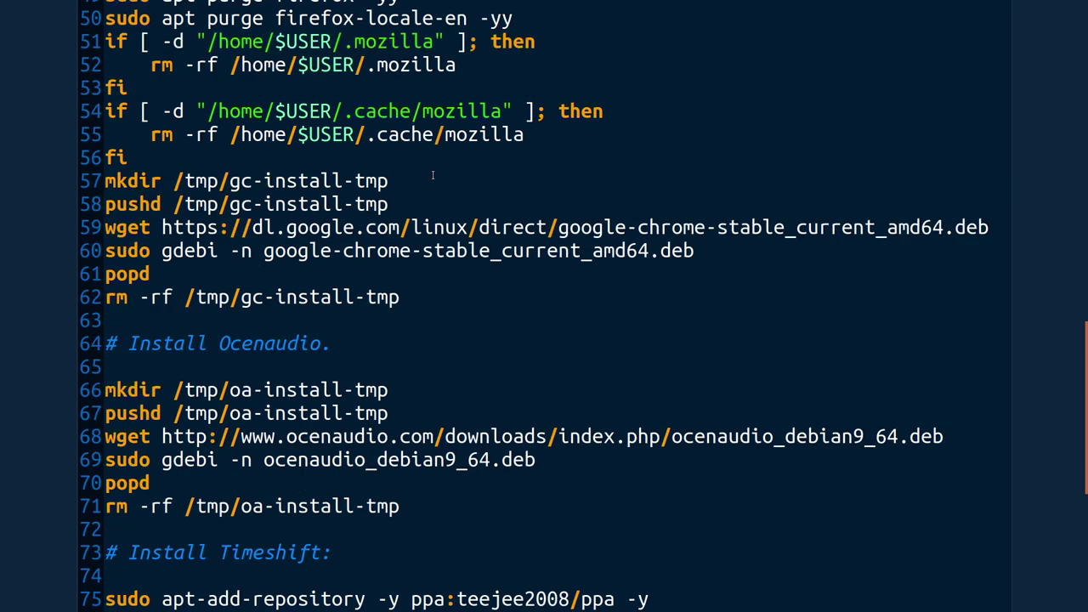
{"action": "scroll", "coordinate": [432, 175], "scroll_direction": "down", "scroll_amount": 1}
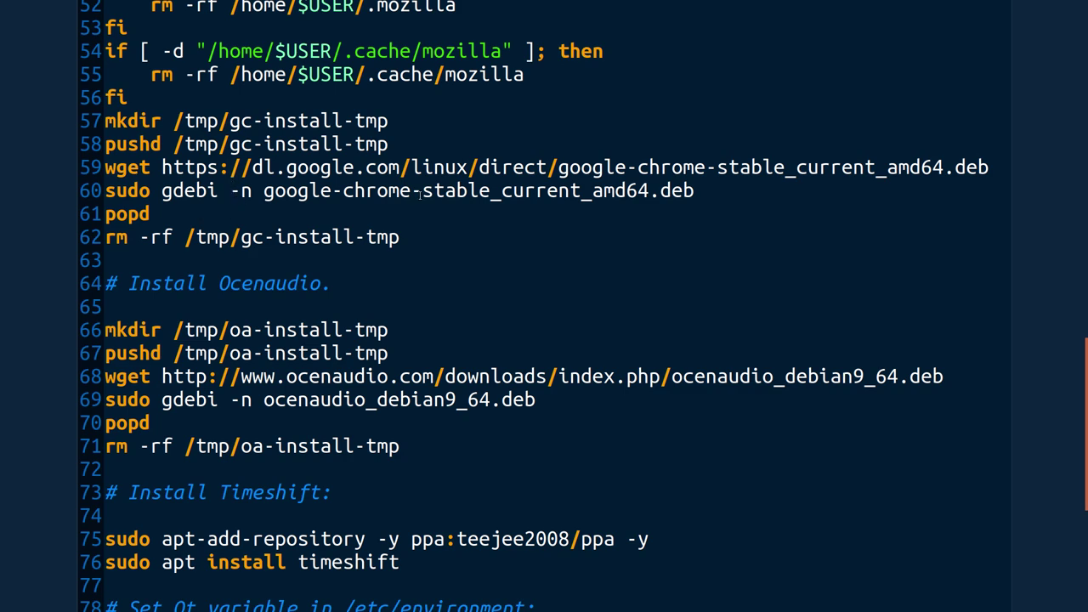
{"action": "scroll", "coordinate": [418, 194], "scroll_direction": "down", "scroll_amount": 3}
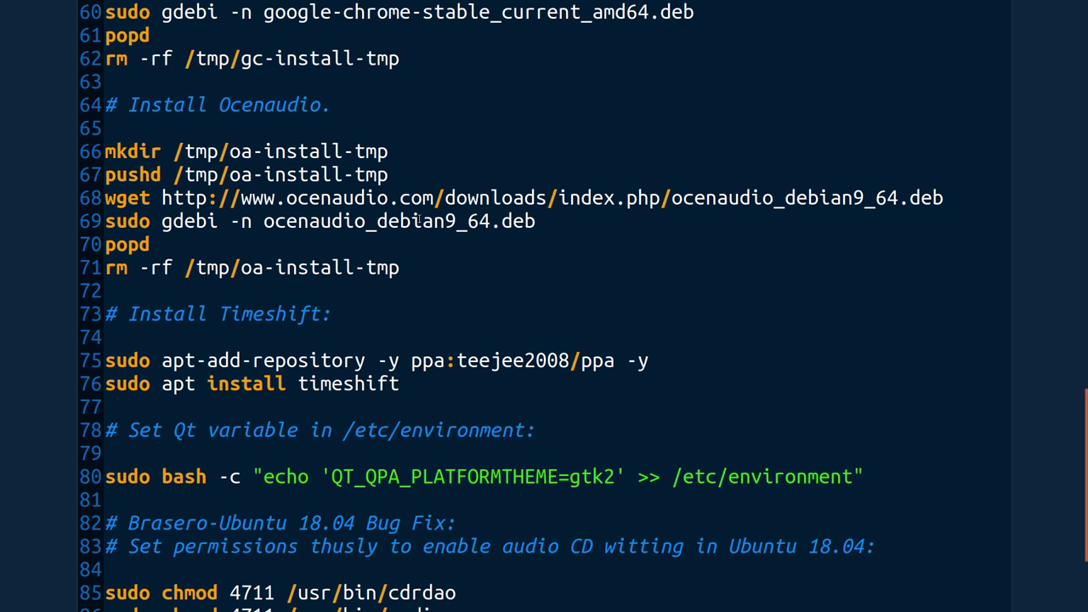
{"action": "scroll", "coordinate": [419, 218], "scroll_direction": "down", "scroll_amount": 3}
Highlight the Timeshift install lines at the script's end, then deselect
{"action": "scroll", "coordinate": [419, 218], "scroll_direction": "up", "scroll_amount": 1}
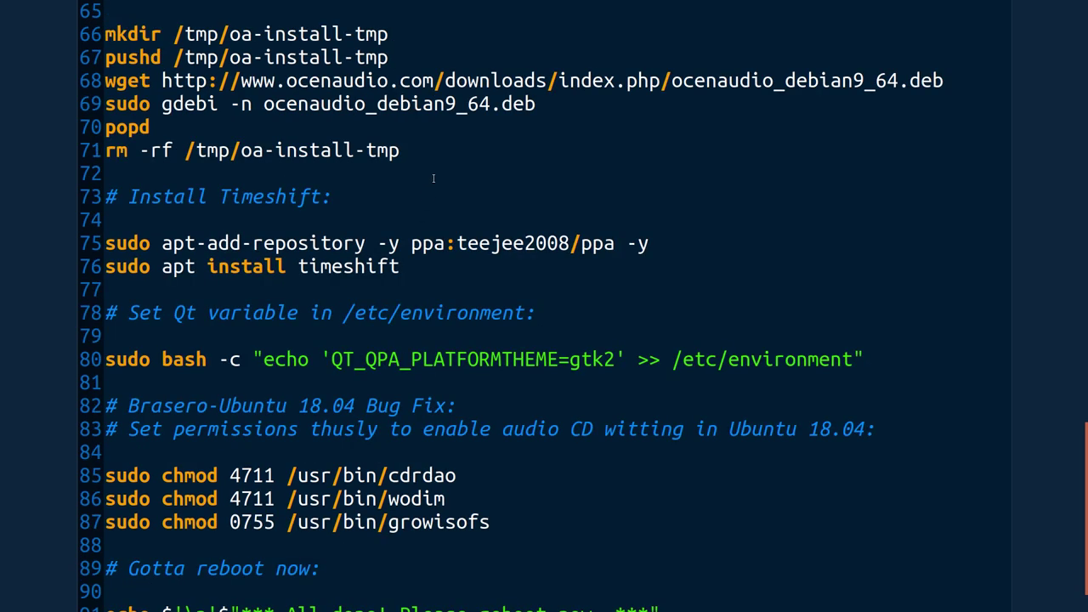
{"action": "scroll", "coordinate": [432, 178], "scroll_direction": "down", "scroll_amount": 1}
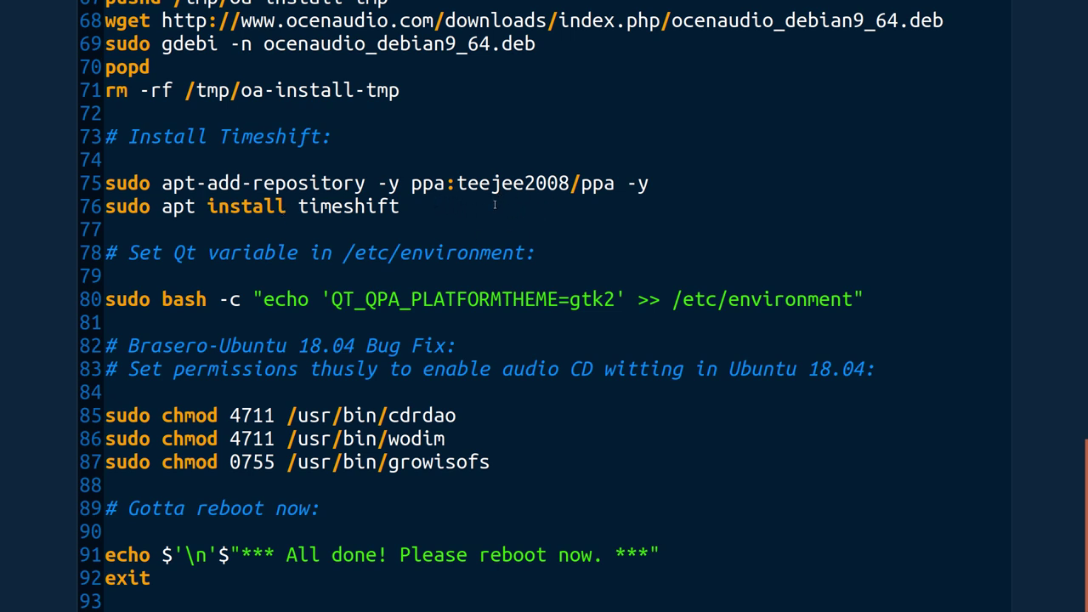
{"action": "left_click_drag", "start_coordinate": [427, 222], "coordinate": [91, 162]}
{"action": "left_click", "coordinate": [395, 139]}
Highlight the QT_QPA_PLATFORMTHEME=gtk2 command on line 80, then deselect
{"action": "left_click", "coordinate": [895, 295]}
{"action": "left_click_drag", "start_coordinate": [896, 295], "coordinate": [104, 299]}
{"action": "left_click", "coordinate": [557, 401]}
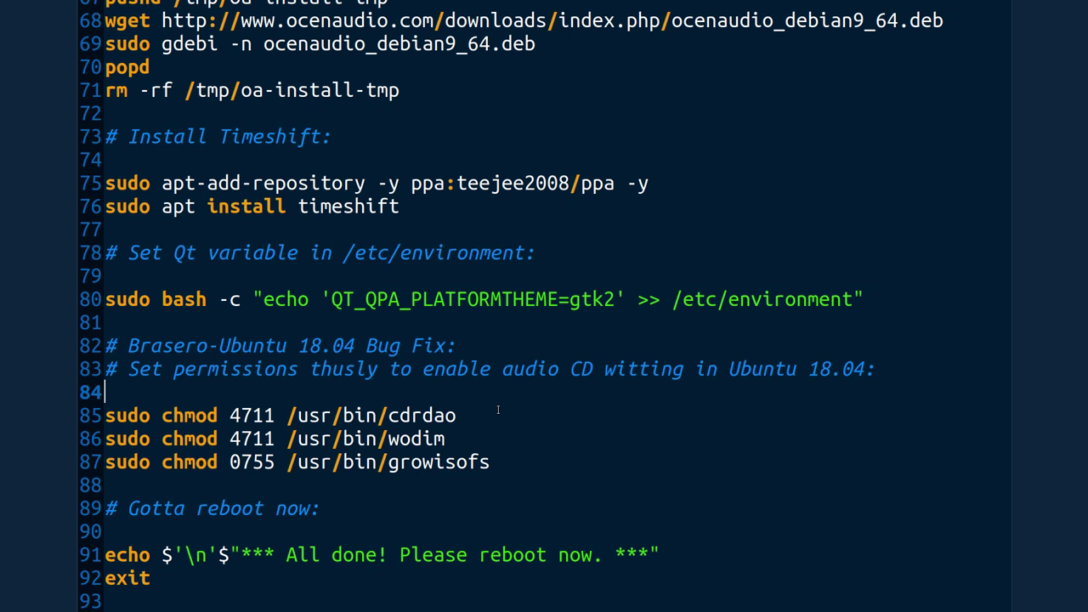
Highlight the three chmod lines 85–87, deselect, and scroll back to line 1
{"action": "left_click", "coordinate": [393, 508]}
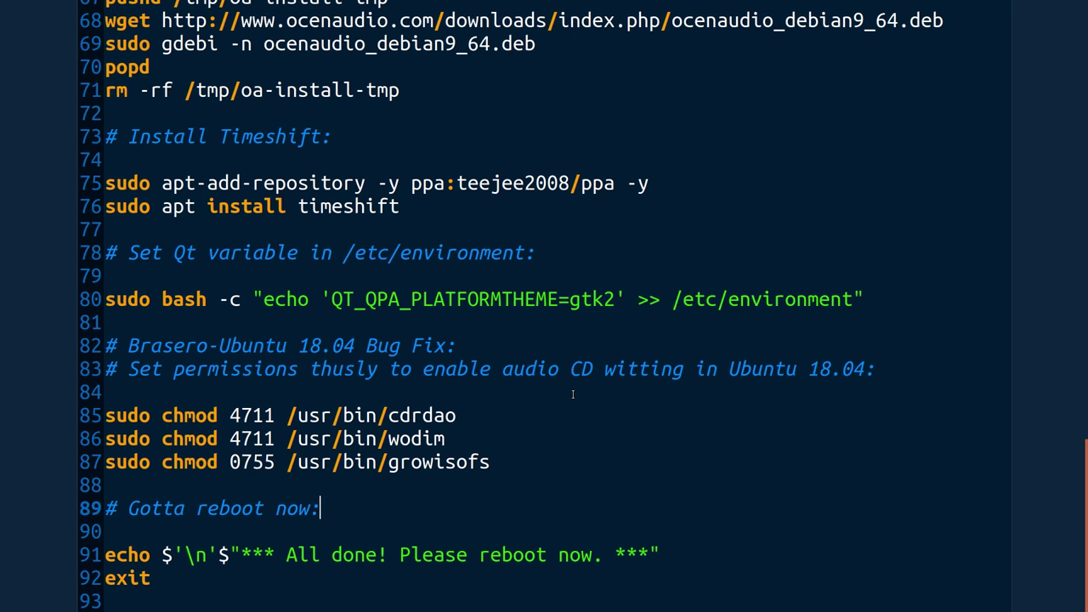
{"action": "left_click_drag", "start_coordinate": [531, 414], "coordinate": [314, 471]}
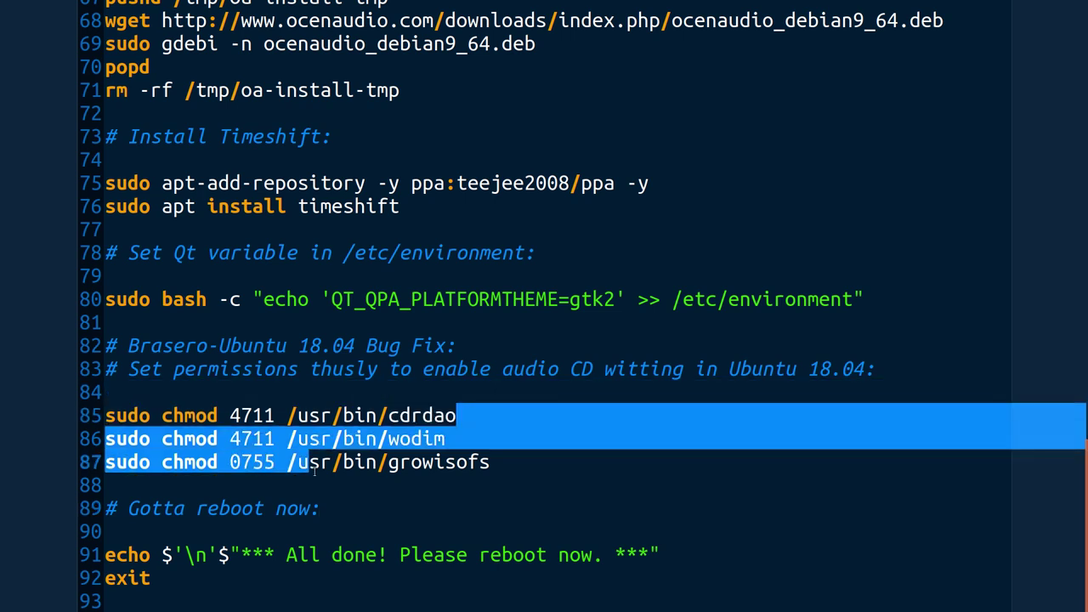
{"action": "left_click", "coordinate": [569, 466]}
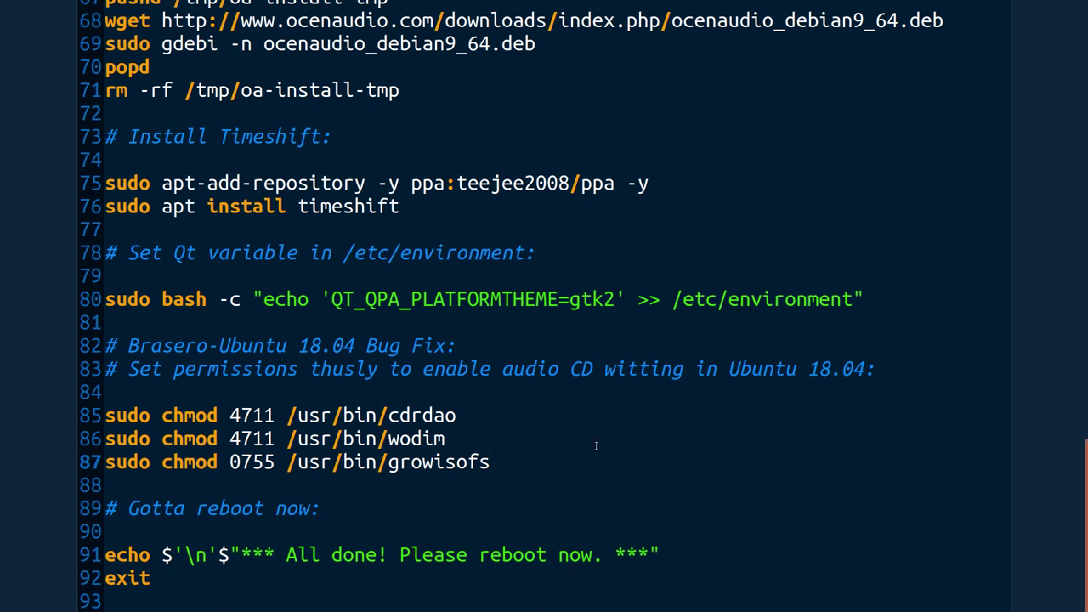
{"action": "scroll", "coordinate": [783, 358], "scroll_direction": "up", "scroll_amount": 13}
{"action": "scroll", "coordinate": [784, 358], "scroll_direction": "up", "scroll_amount": 9}
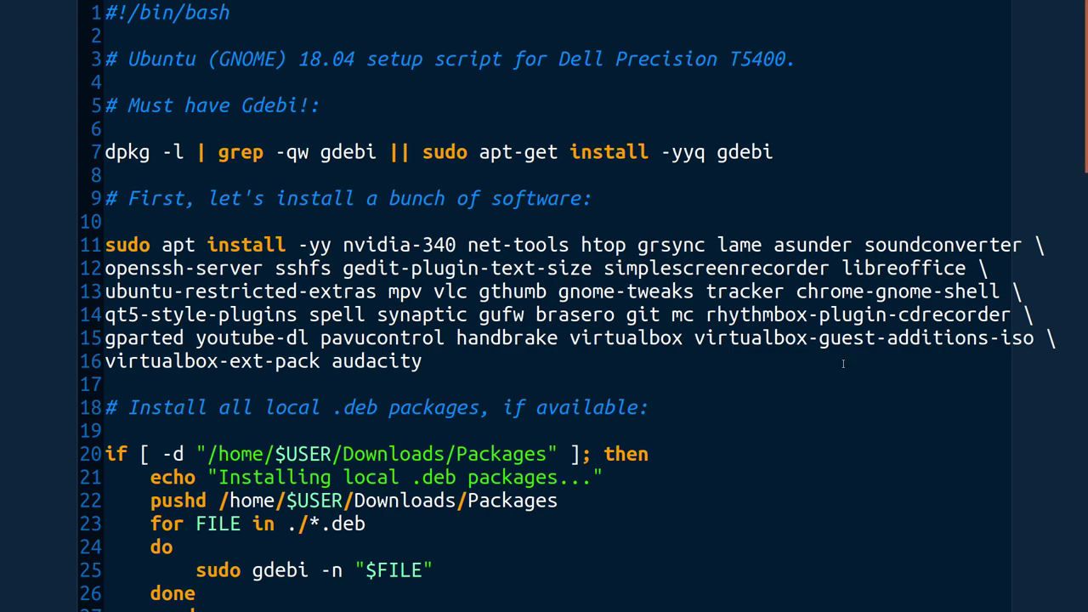
{"action": "scroll", "coordinate": [843, 363], "scroll_direction": "down", "scroll_amount": 3}
{"action": "scroll", "coordinate": [832, 365], "scroll_direction": "up", "scroll_amount": 3}
{"action": "scroll", "coordinate": [810, 366], "scroll_direction": "down", "scroll_amount": 5}
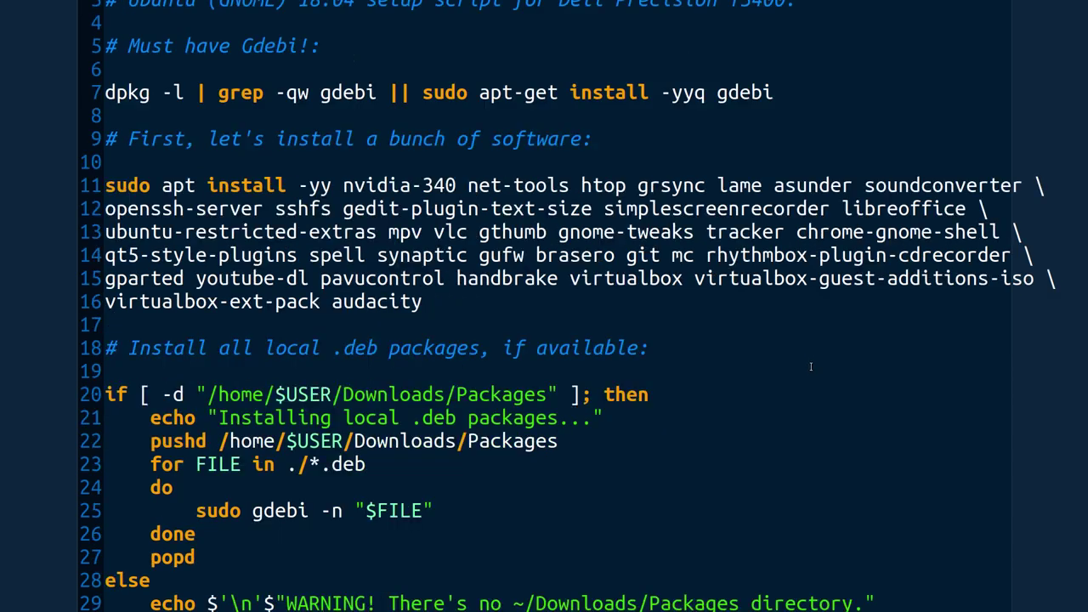
{"action": "scroll", "coordinate": [810, 366], "scroll_direction": "up", "scroll_amount": 5}
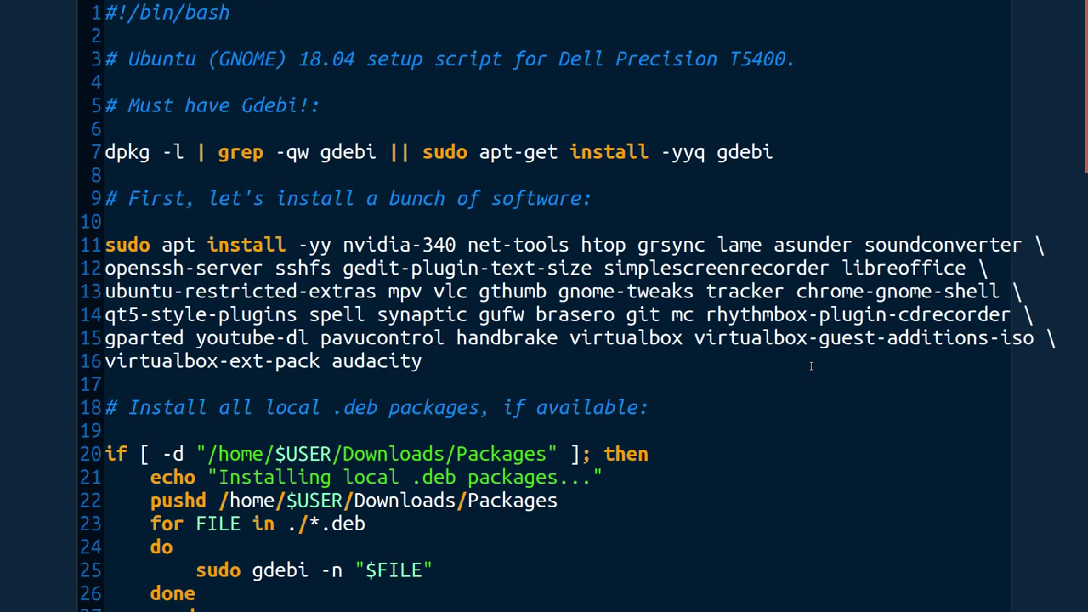